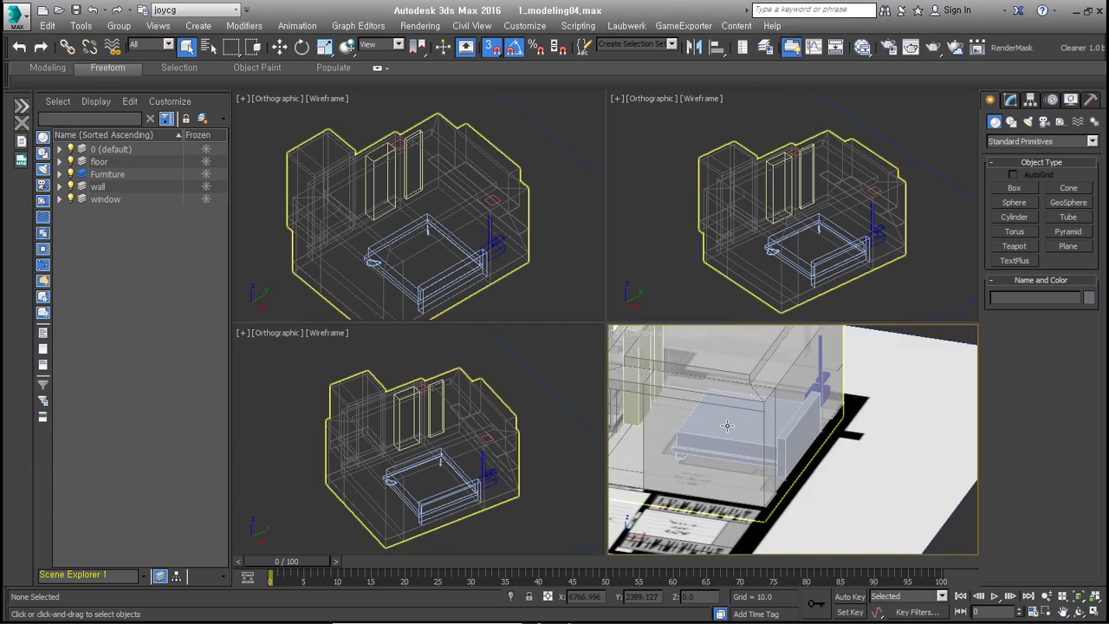
Isolate the four bed objects and compare them with the bedroom reference photo.
{"action": "left_click", "coordinate": [806, 264]}
{"action": "key", "text": "alt+q"}
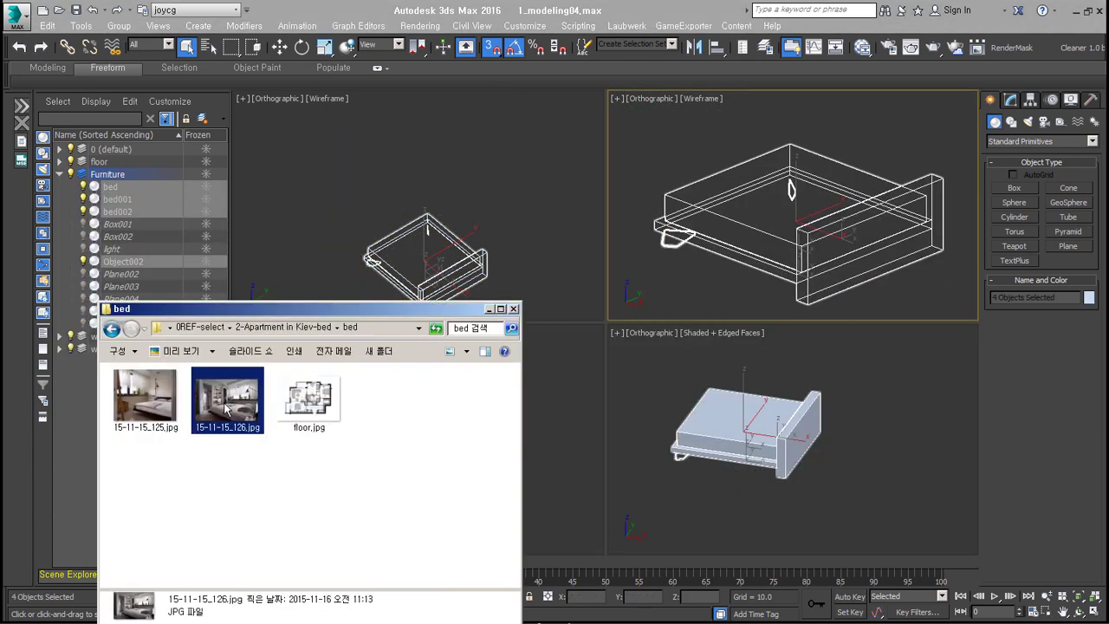
{"action": "double_click", "coordinate": [227, 407]}
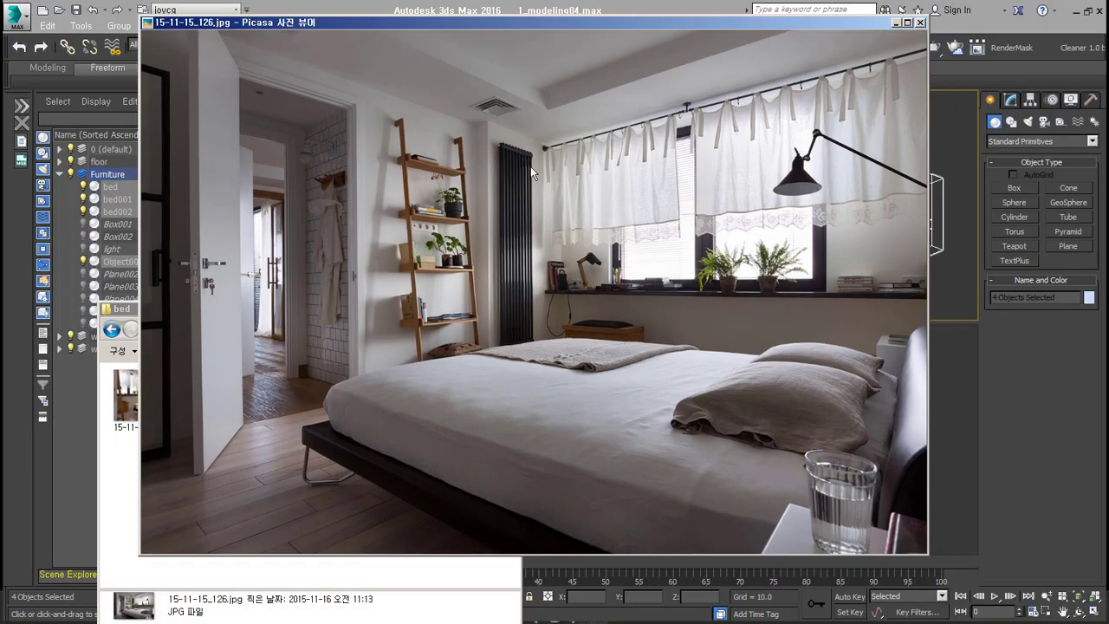
{"action": "key", "text": "Escape"}
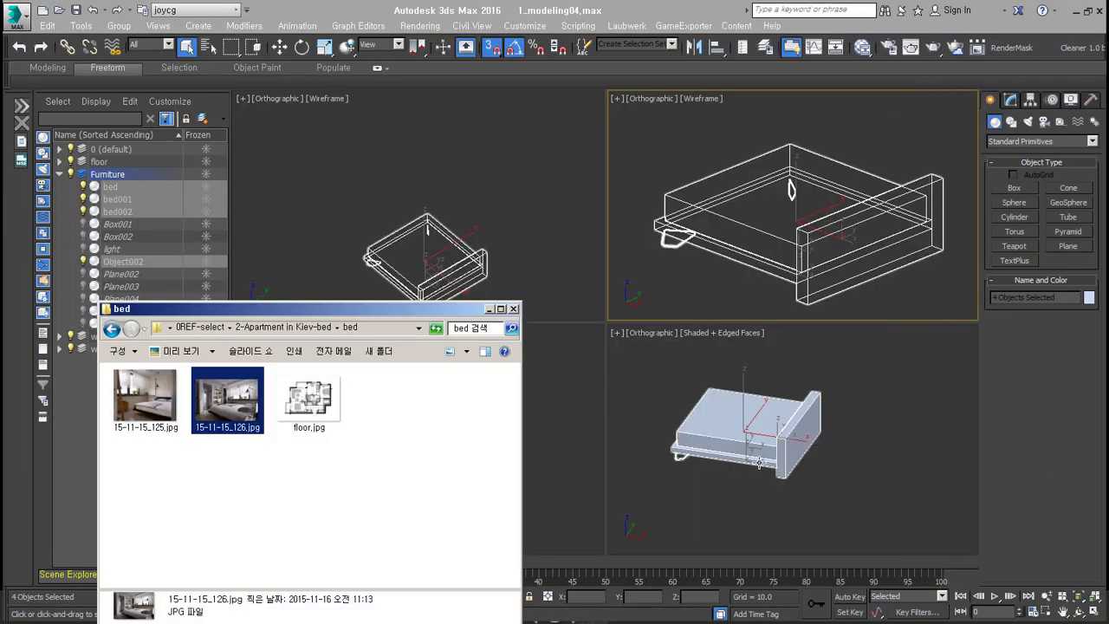
{"action": "left_click", "coordinate": [646, 476]}
Create a new layer named 'bed' from the selected bed objects.
{"action": "left_click", "coordinate": [201, 122]}
{"action": "type", "text": "bed"}
{"action": "key", "text": "Return"}
Isolate Object002 and inspect the bed frame in wireframe.
{"action": "left_click", "coordinate": [685, 448]}
{"action": "key", "text": "alt+q"}
{"action": "key", "text": "F3"}
{"action": "key", "text": "4"}
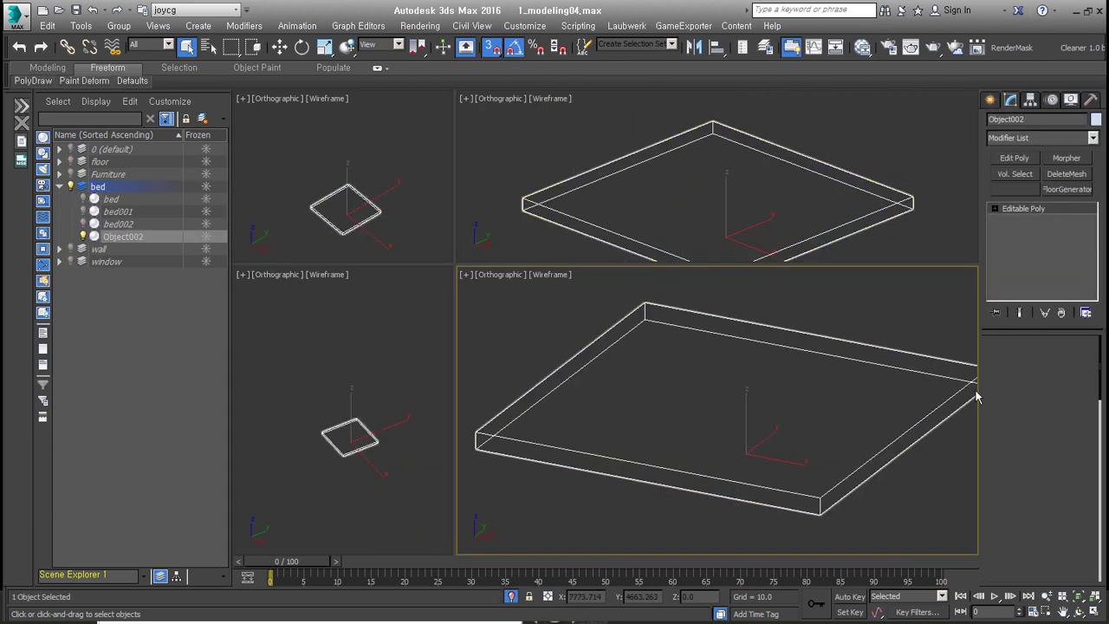
{"action": "key", "text": "ctrl+a"}
{"action": "key", "text": "alt+q"}
{"action": "key", "text": "6"}
{"action": "key", "text": "w"}
{"action": "scroll", "coordinate": [501, 429], "scroll_direction": "up", "scroll_amount": 5}
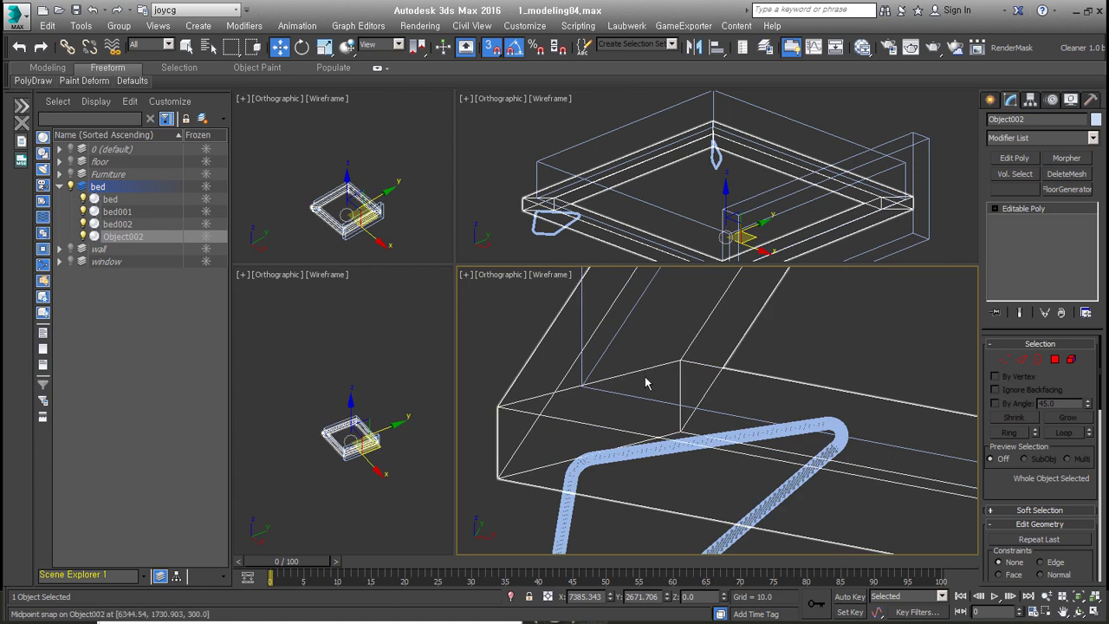
{"action": "scroll", "coordinate": [493, 406], "scroll_direction": "up", "scroll_amount": 2}
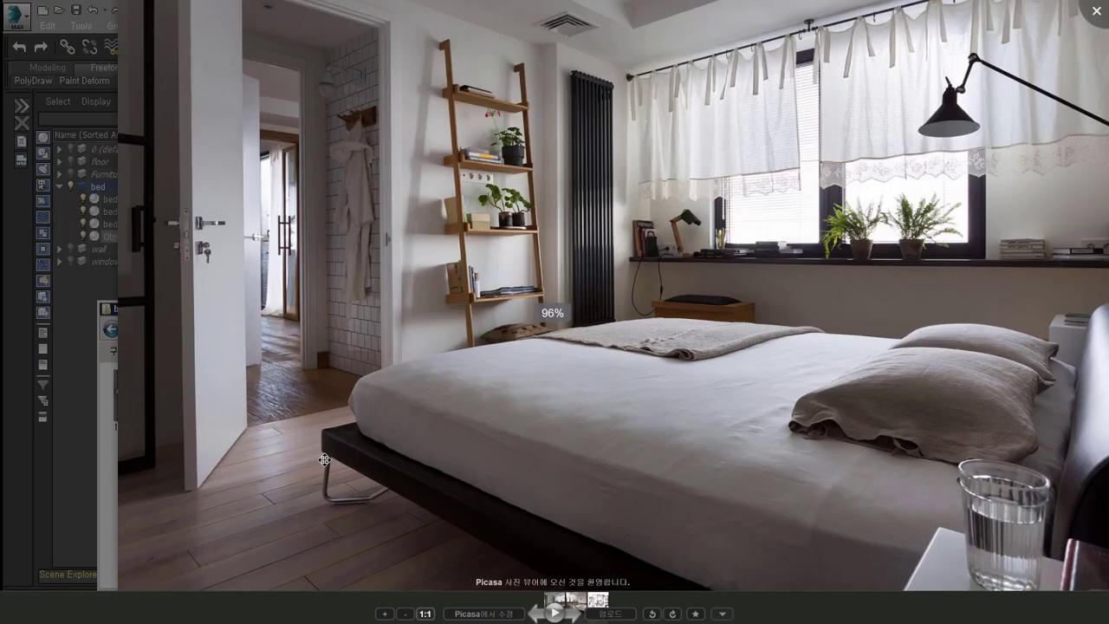
Check the reference photo, then isolate the frame and select its edges for chamfering.
{"action": "double_click", "coordinate": [327, 433]}
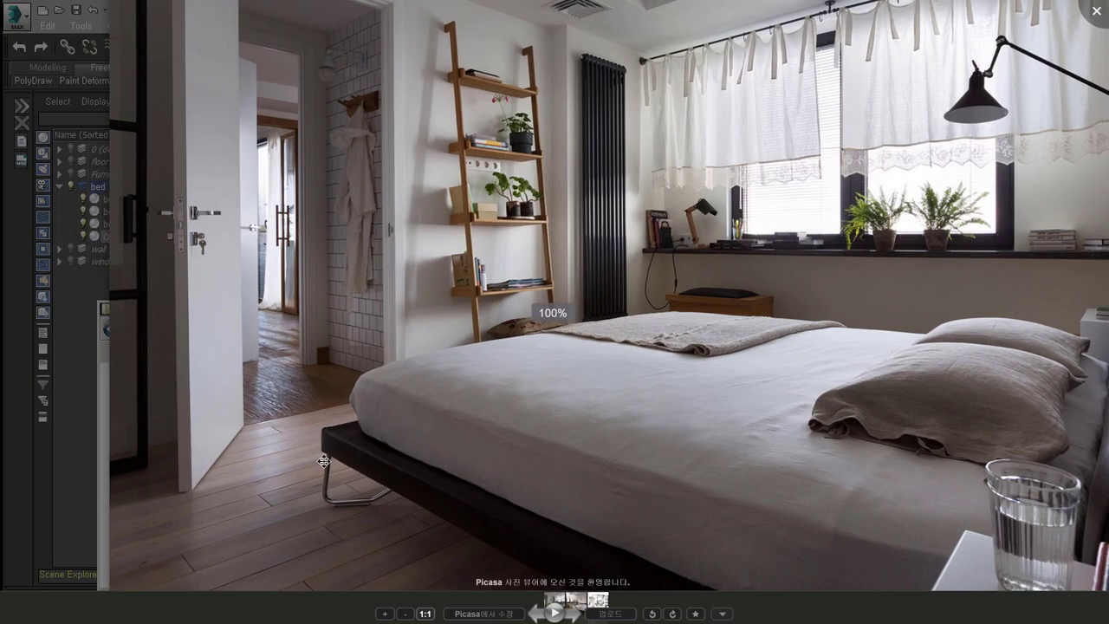
{"action": "left_click", "coordinate": [1094, 39]}
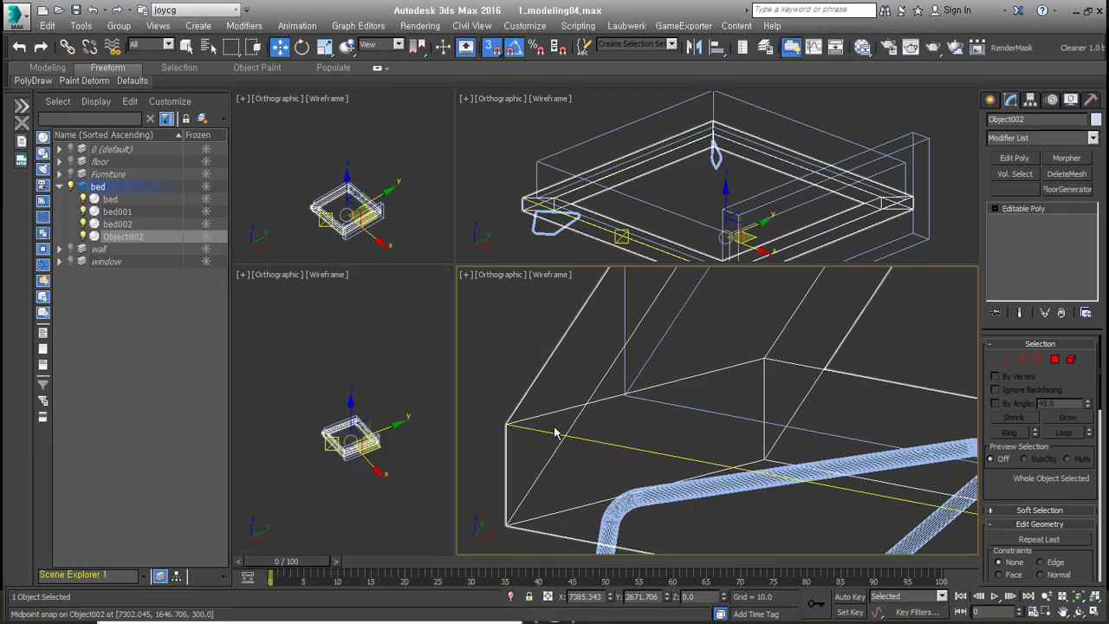
{"action": "key", "text": "alt+q"}
{"action": "key", "text": "2"}
{"action": "scroll", "coordinate": [648, 475], "scroll_direction": "up", "scroll_amount": 3}
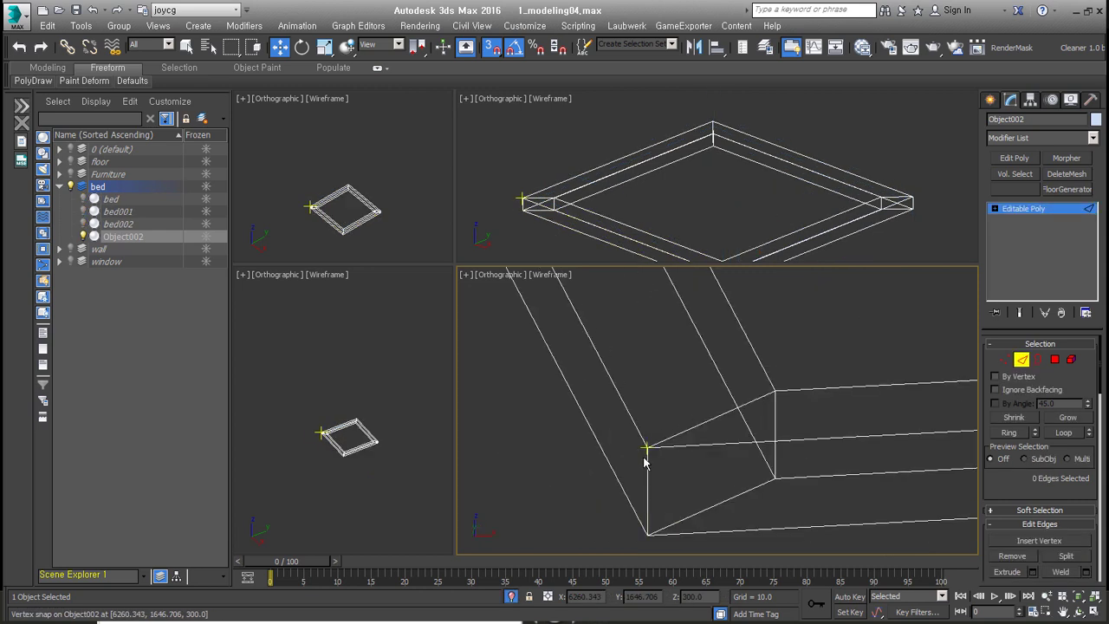
{"action": "key", "text": "ctrl+a"}
{"action": "key", "text": "ctrl+shift+c"}
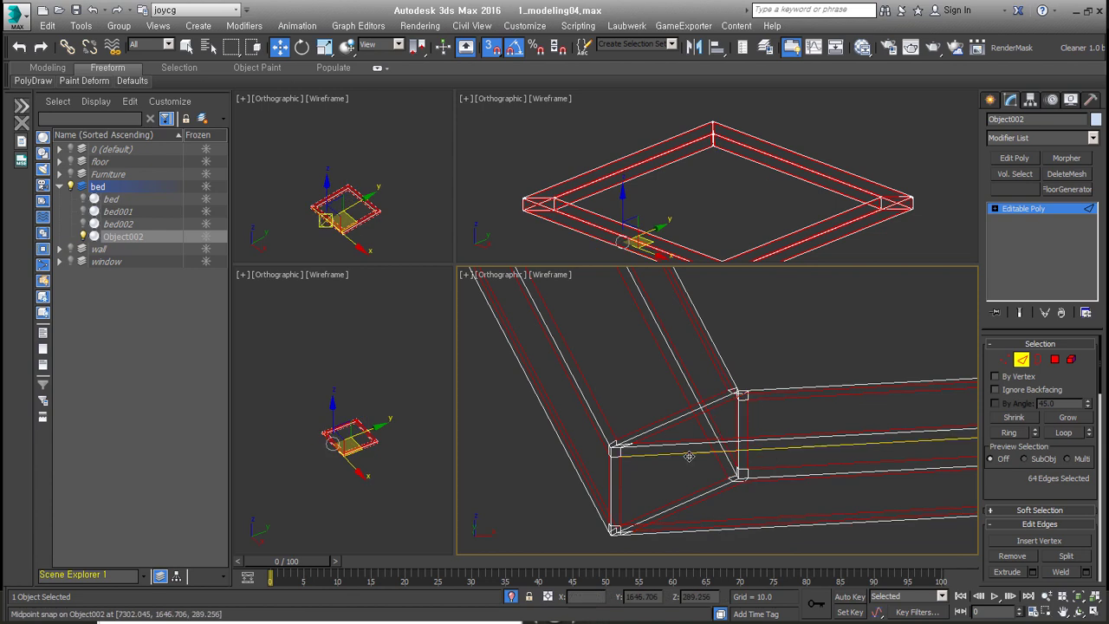
{"action": "key", "text": "ctrl+z"}
Chamfer the bed frame's outer corner edges.
{"action": "middle_click_drag", "start_coordinate": [689, 456], "coordinate": [634, 398], "text": "alt"}
{"action": "left_click", "coordinate": [801, 437], "text": "ctrl"}
{"action": "middle_click_drag", "start_coordinate": [801, 438], "coordinate": [589, 396], "text": "alt"}
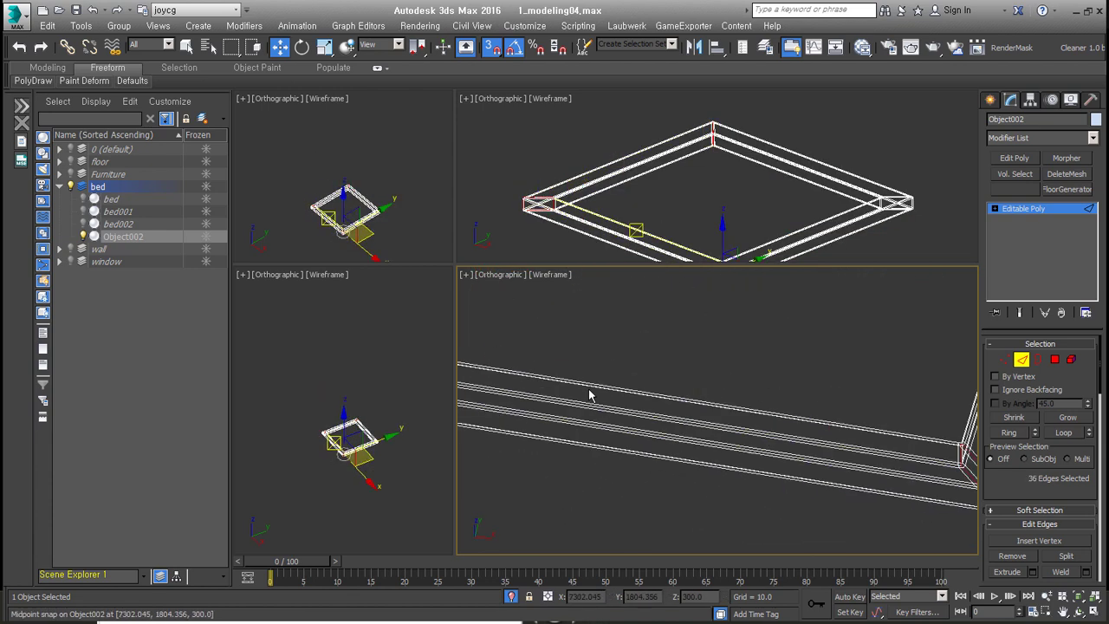
{"action": "key", "text": "2"}
{"action": "middle_click_drag", "start_coordinate": [866, 390], "coordinate": [696, 438], "text": "alt"}
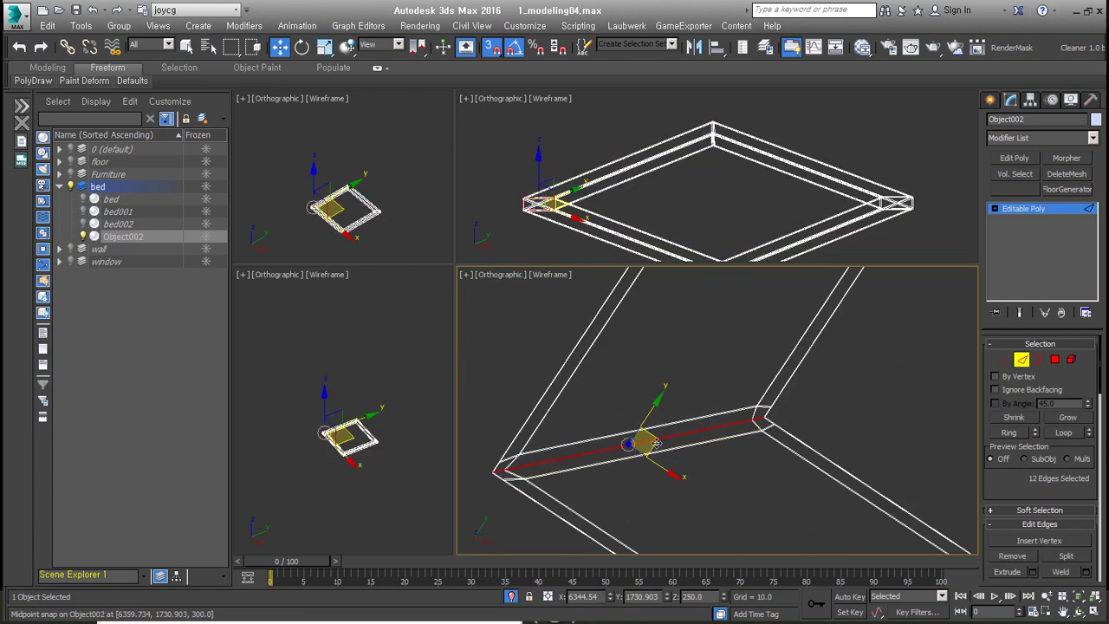
{"action": "right_click", "coordinate": [616, 427]}
{"action": "left_click", "coordinate": [546, 448]}
{"action": "middle_click_drag", "start_coordinate": [546, 448], "coordinate": [743, 393], "text": "alt"}
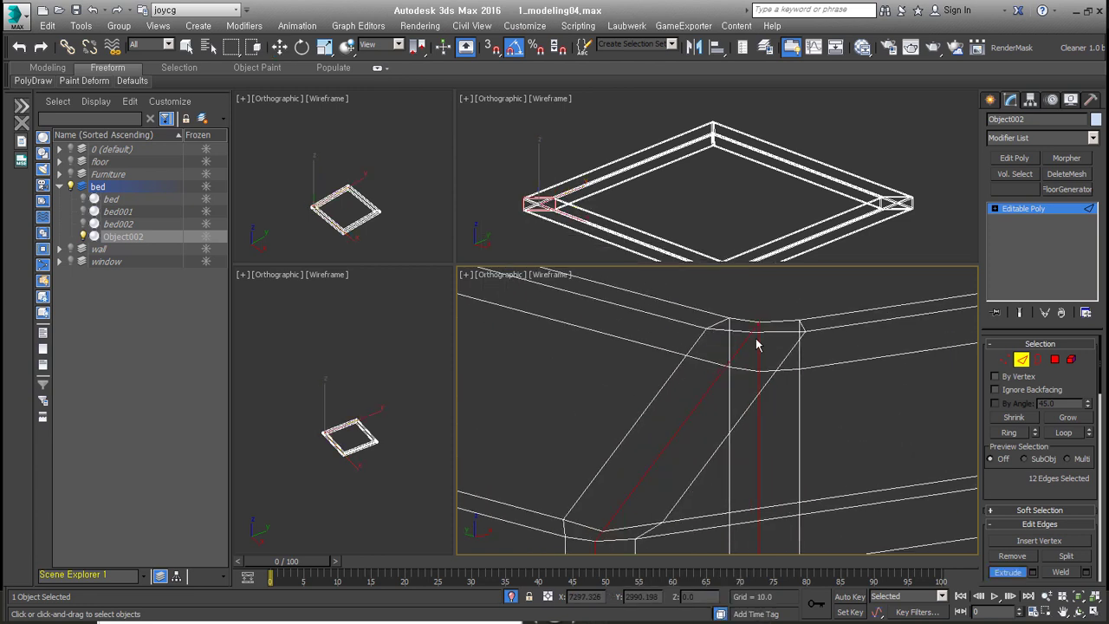
Add TurboSmooth to the frame and connect its side edges with new loops.
{"action": "key", "text": "w"}
{"action": "middle_click_drag", "start_coordinate": [665, 389], "coordinate": [701, 445], "text": "alt"}
{"action": "key", "text": "F3"}
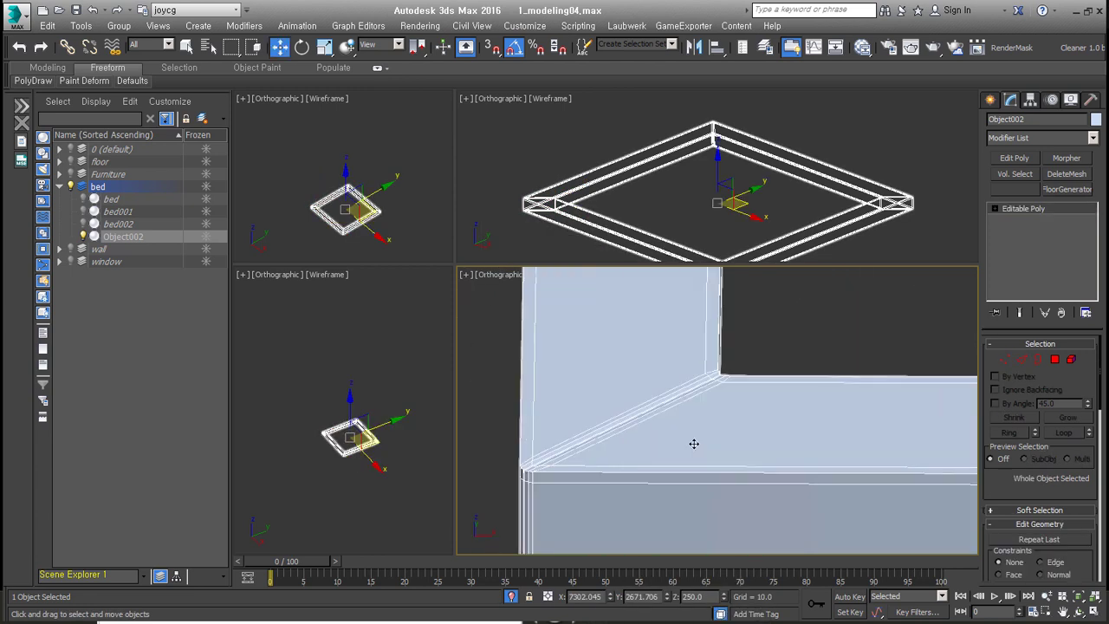
{"action": "mouse_move", "coordinate": [725, 346]}
{"action": "middle_mouse_down", "text": "alt"}
{"action": "mouse_move", "coordinate": [547, 445]}
{"action": "mouse_move", "coordinate": [607, 416]}
{"action": "middle_mouse_up", "text": "alt"}
{"action": "left_click", "coordinate": [1023, 219]}
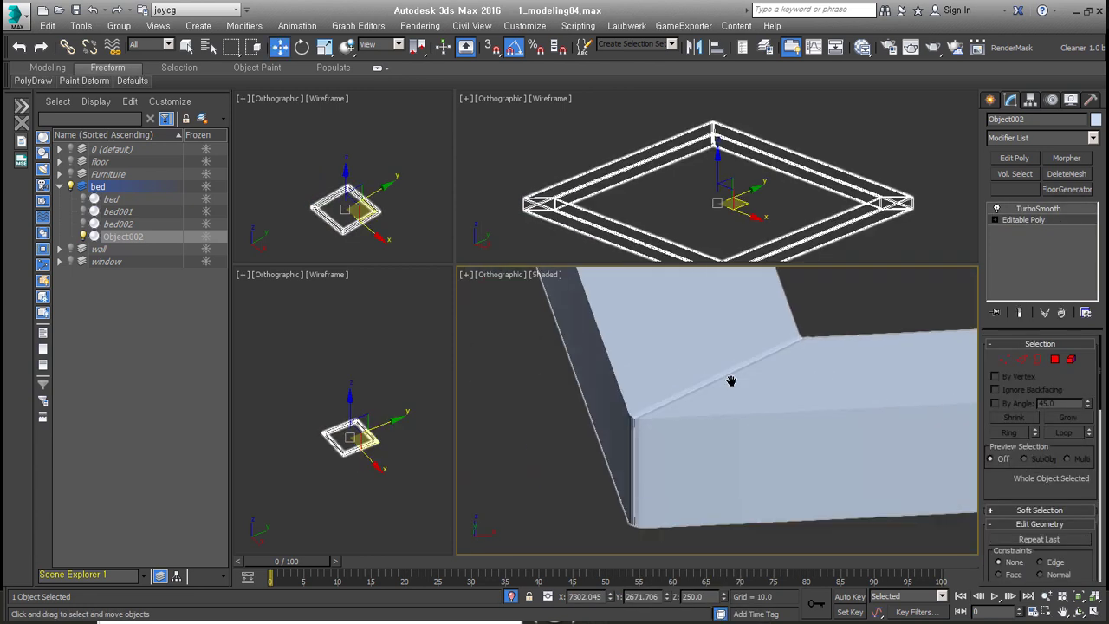
{"action": "middle_click_drag", "start_coordinate": [730, 379], "coordinate": [854, 426], "text": "alt"}
{"action": "left_click", "coordinate": [817, 372]}
{"action": "left_click", "coordinate": [725, 478]}
Connect the frame's side edges and select an edge loop along the frame.
{"action": "middle_click_drag", "start_coordinate": [779, 390], "coordinate": [742, 351], "text": "alt"}
{"action": "right_click", "coordinate": [743, 351]}
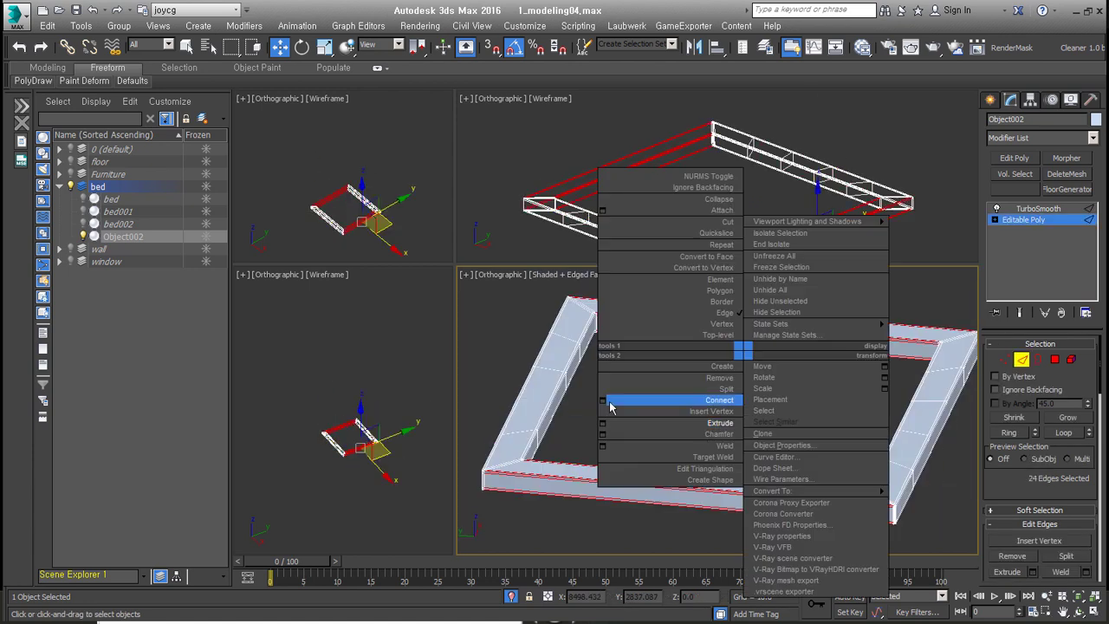
{"action": "left_click", "coordinate": [614, 401]}
{"action": "scroll", "coordinate": [707, 460], "scroll_direction": "up", "scroll_amount": 3}
{"action": "double_click", "coordinate": [707, 460]}
{"action": "scroll", "coordinate": [707, 460], "scroll_direction": "down", "scroll_amount": 1}
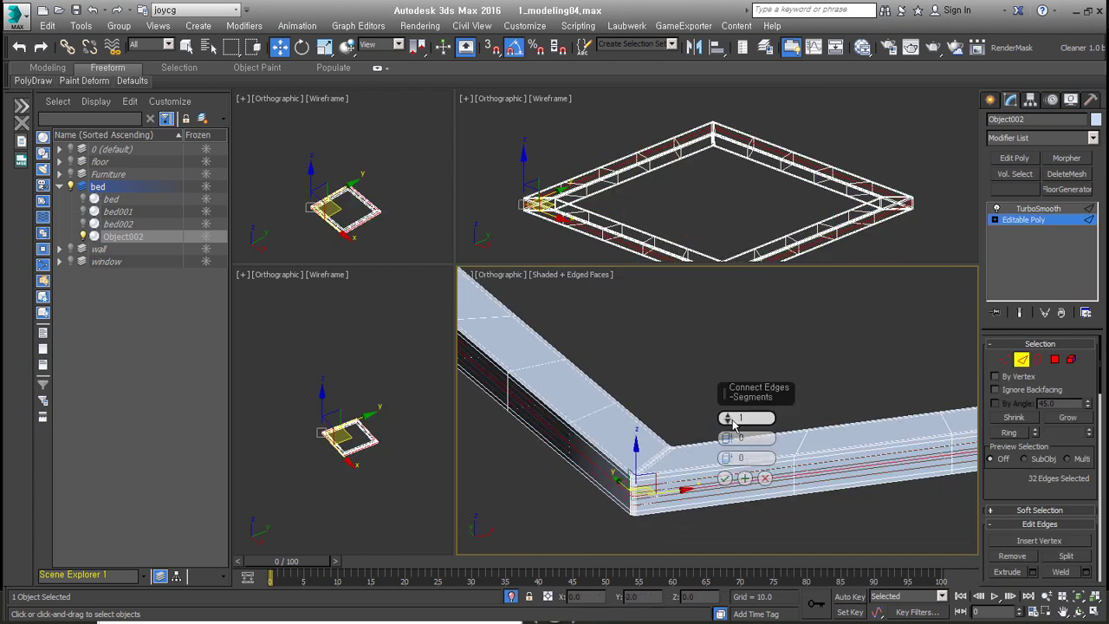
Test a Push modifier with a small Push Value, then return to Editable Poly.
{"action": "left_click", "coordinate": [1054, 358], "text": "ctrl"}
{"action": "left_click", "coordinate": [1040, 138]}
{"action": "left_click", "coordinate": [1049, 256]}
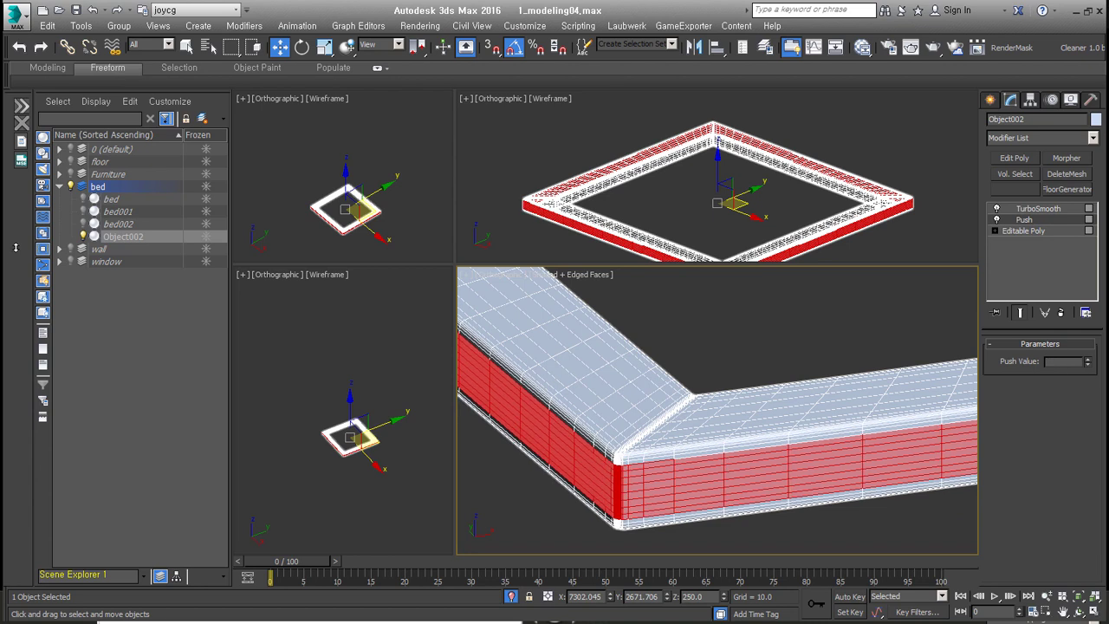
{"action": "left_click_drag", "start_coordinate": [1088, 361], "coordinate": [1091, 344]}
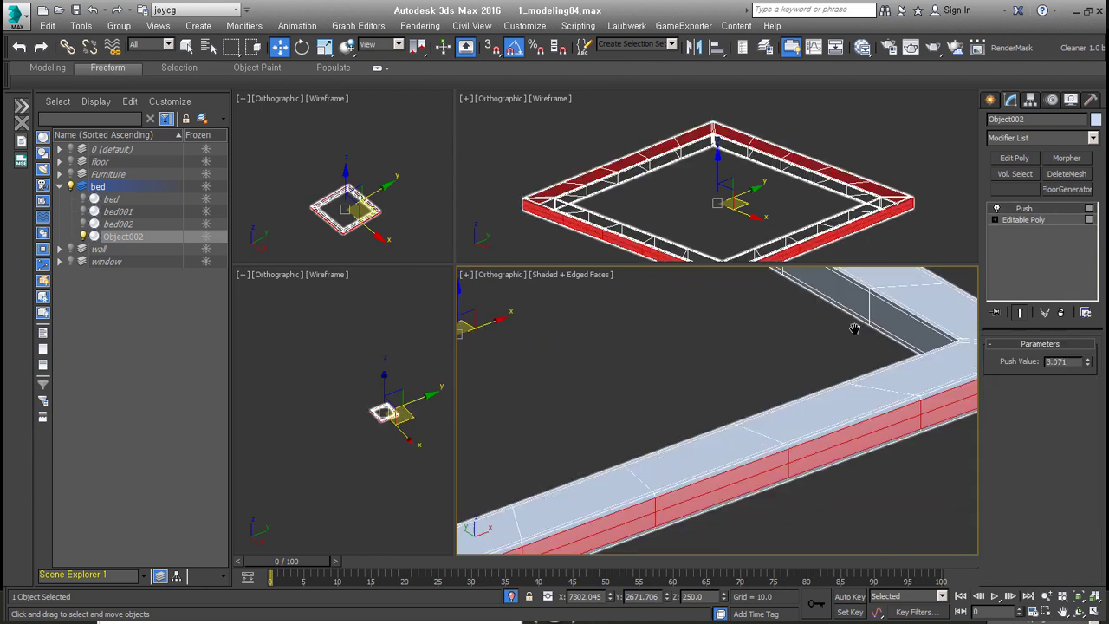
{"action": "left_click", "coordinate": [1054, 359], "text": "ctrl"}
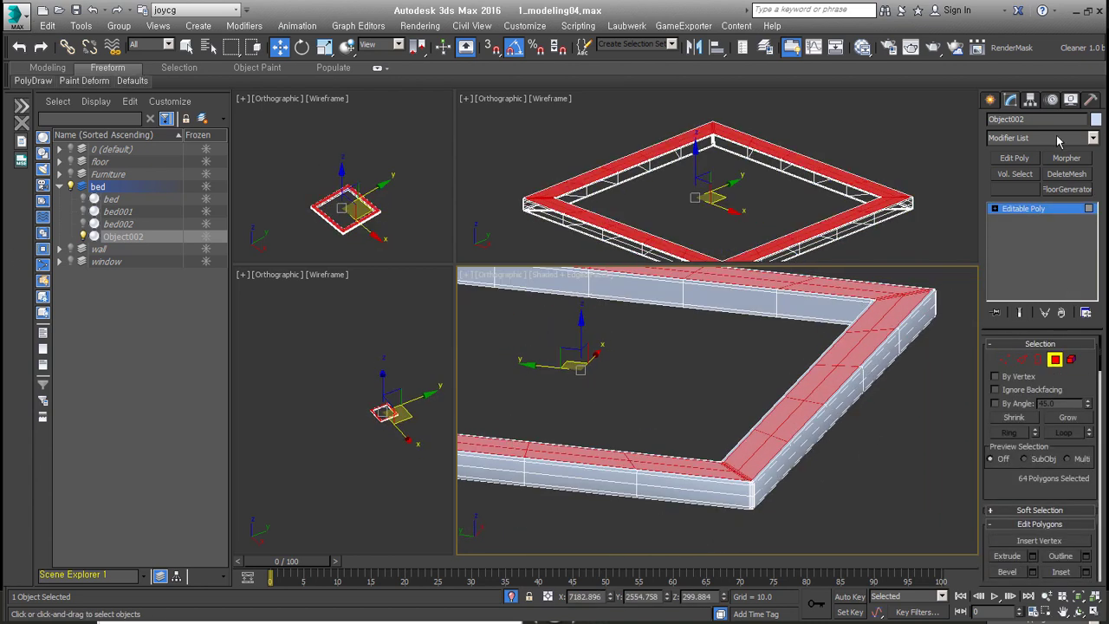
{"action": "left_click", "coordinate": [1040, 137]}
{"action": "left_click", "coordinate": [1049, 255]}
{"action": "left_click_drag", "start_coordinate": [1089, 362], "coordinate": [1088, 349]}
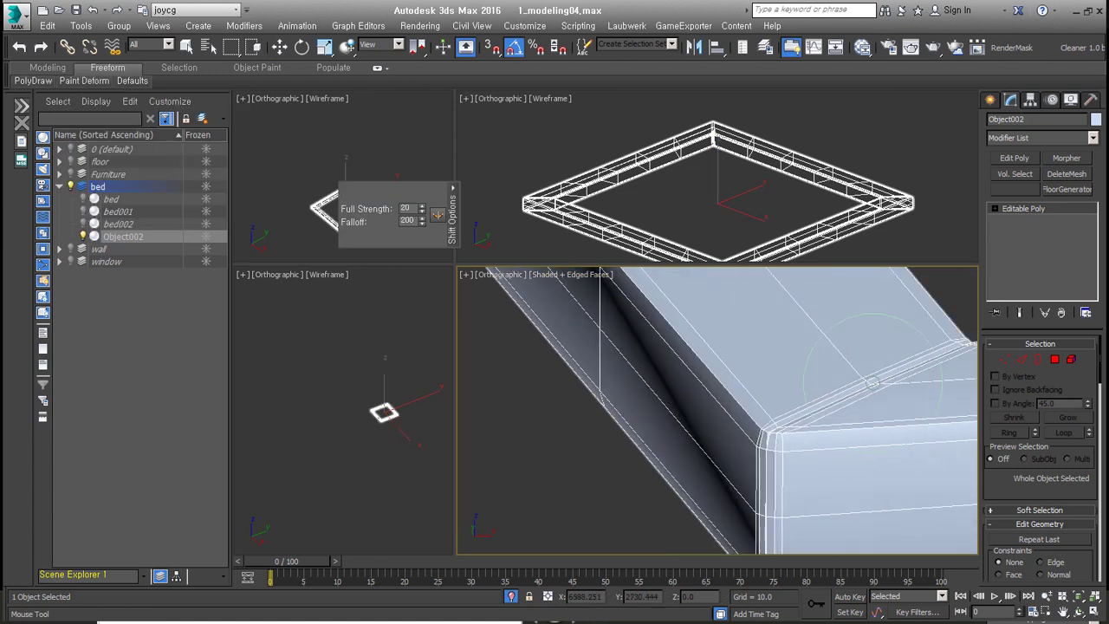
{"action": "scroll", "coordinate": [871, 381], "scroll_direction": "down", "scroll_amount": 5}
Review the reference photo, then connect the selected headboard edges.
{"action": "scroll", "coordinate": [681, 371], "scroll_direction": "down", "scroll_amount": 5}
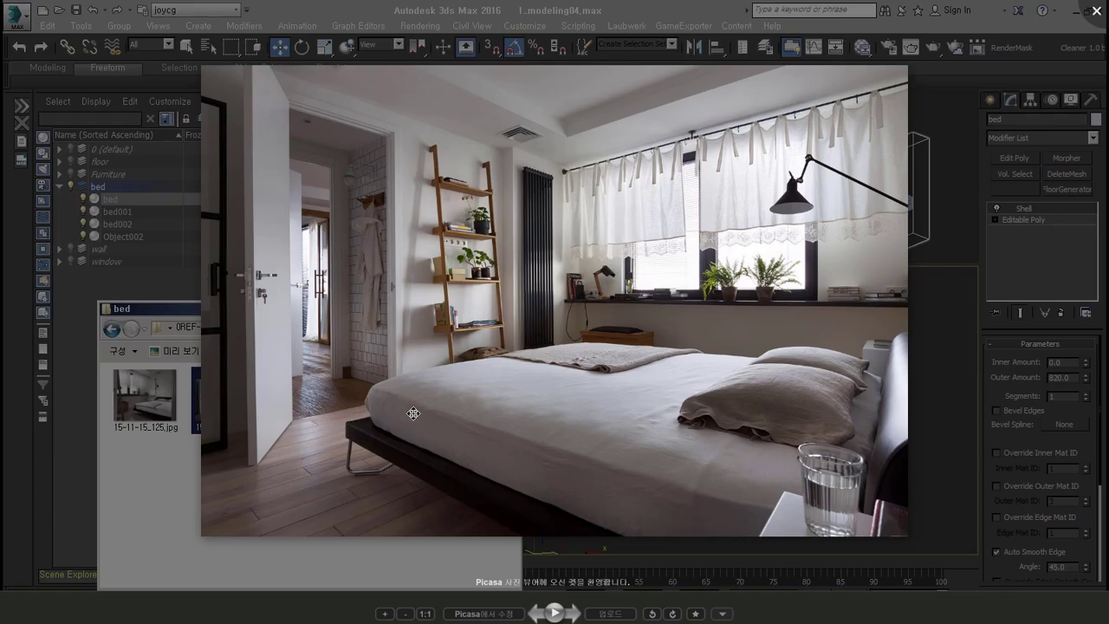
{"action": "key", "text": "Escape"}
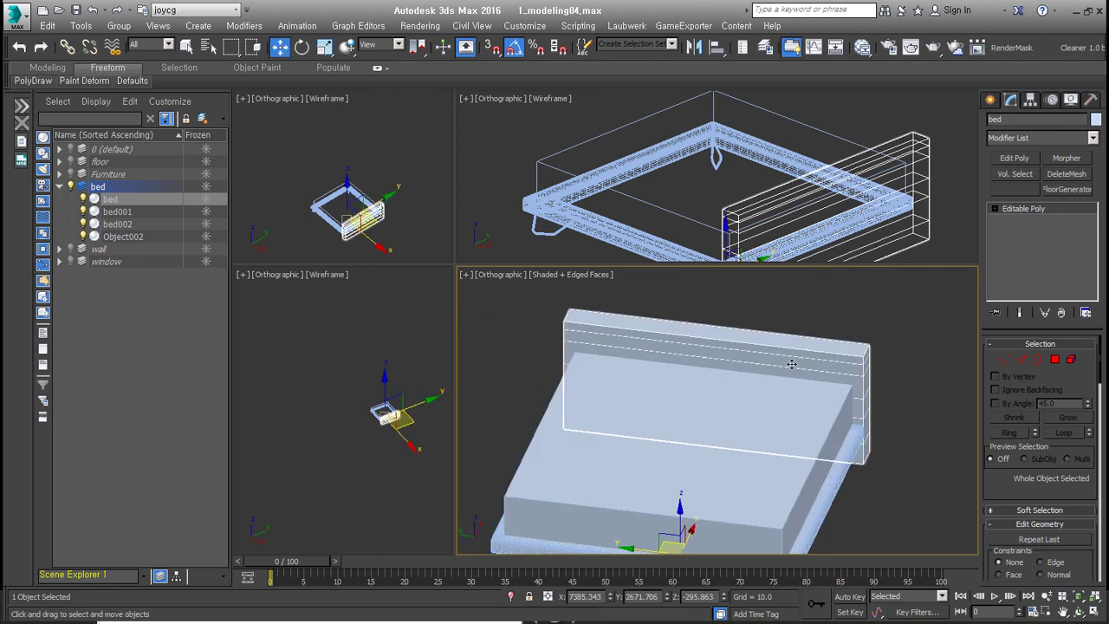
{"action": "right_click", "coordinate": [715, 360]}
{"action": "left_click", "coordinate": [580, 416]}
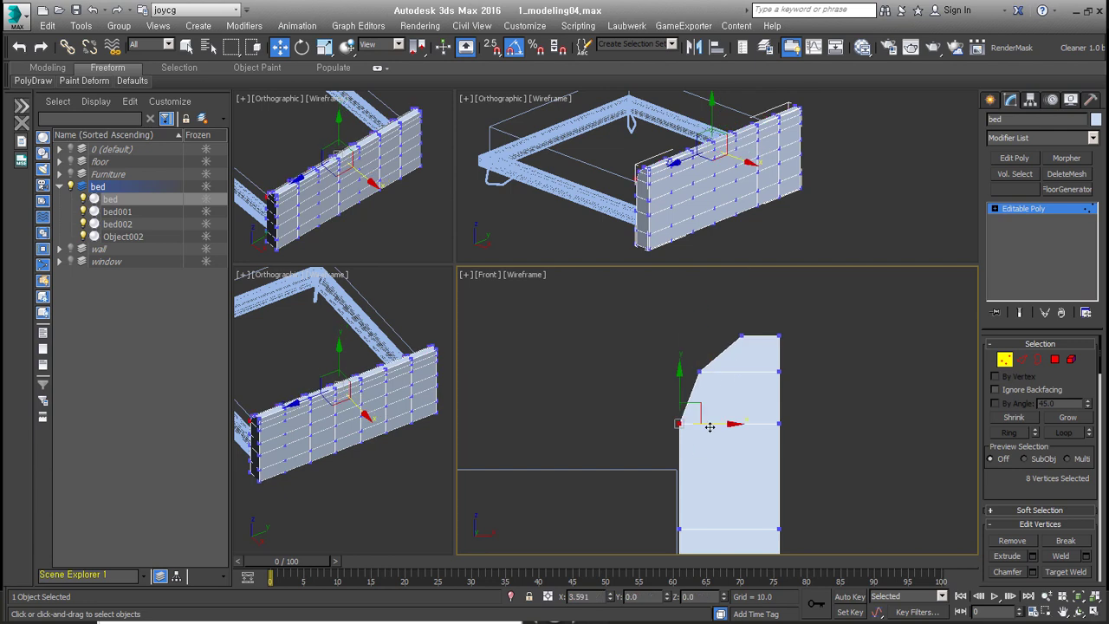
Open the close-up bedroom reference image and move it aside.
{"action": "middle_click_drag", "start_coordinate": [758, 300], "coordinate": [709, 463], "text": "alt"}
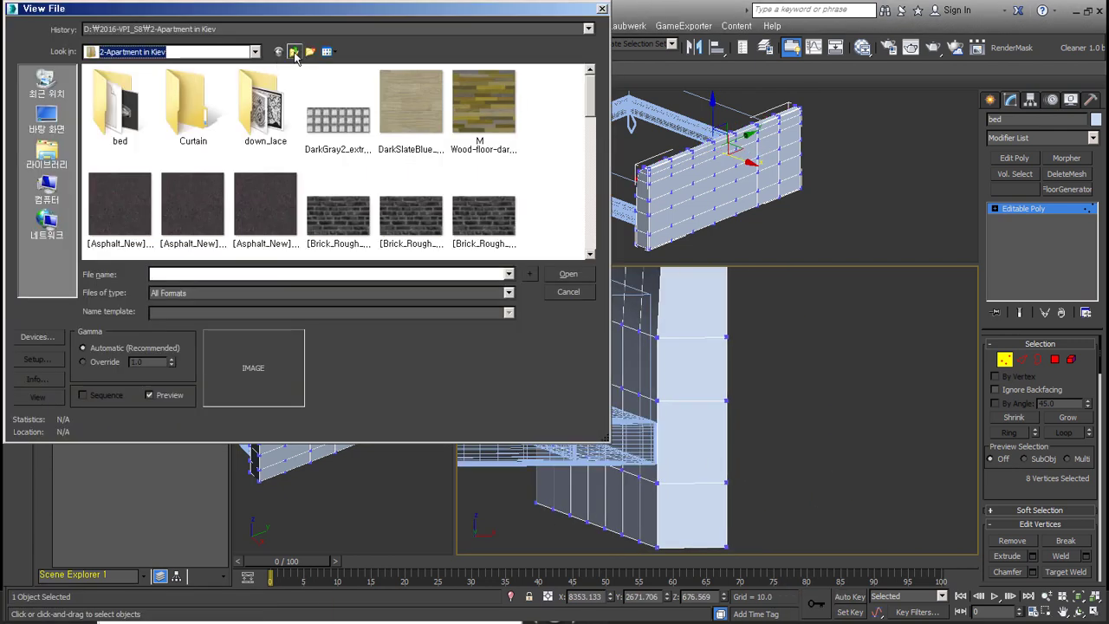
{"action": "double_click", "coordinate": [104, 104]}
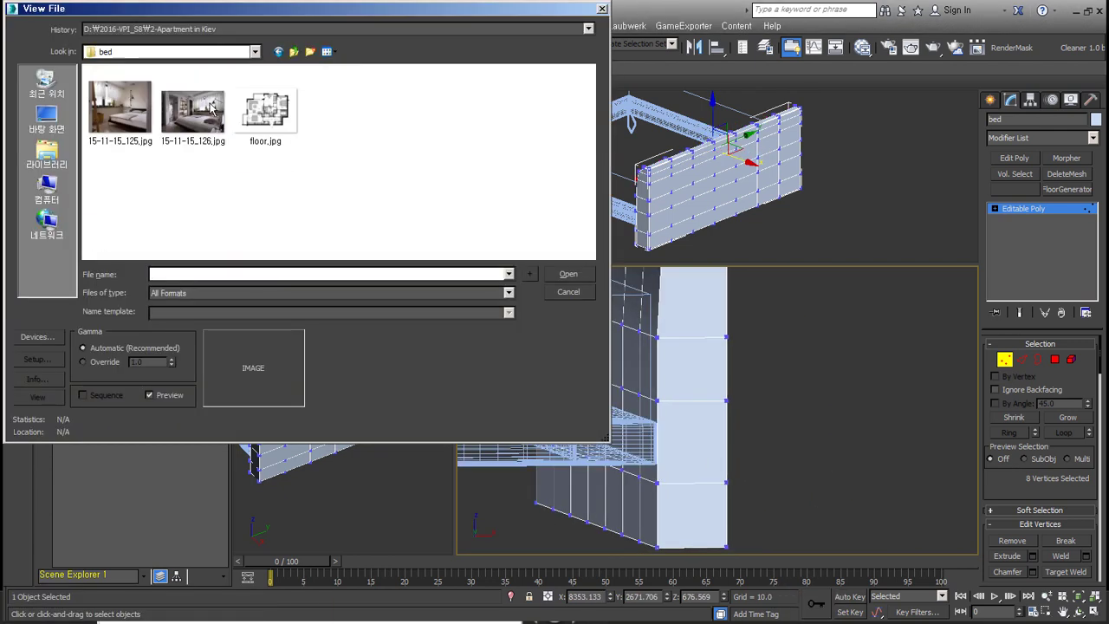
{"action": "double_click", "coordinate": [119, 104]}
{"action": "mouse_move", "coordinate": [886, 173]}
{"action": "left_mouse_down"}
{"action": "mouse_move", "coordinate": [184, 185]}
{"action": "mouse_move", "coordinate": [184, 50]}
{"action": "left_mouse_up"}
{"action": "scroll", "coordinate": [207, 360], "scroll_direction": "up", "scroll_amount": 3}
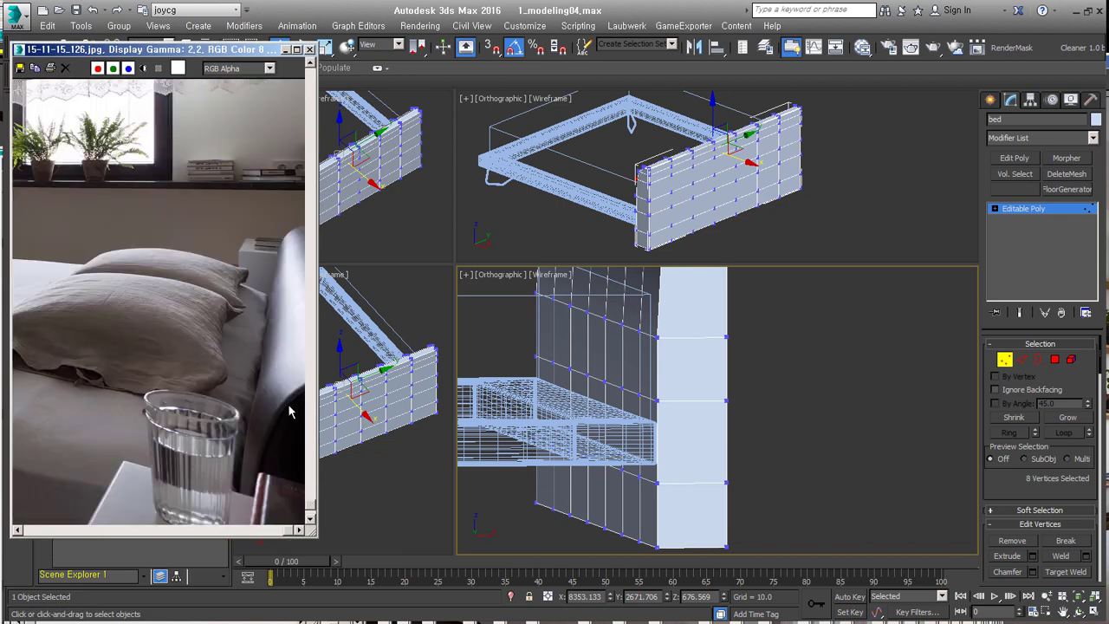
{"action": "scroll", "coordinate": [206, 360], "scroll_direction": "up", "scroll_amount": 2}
Select the vertical edge loop on the headboard in Edge mode.
{"action": "middle_click_drag", "start_coordinate": [680, 370], "coordinate": [877, 410], "text": "alt"}
{"action": "key", "text": "1"}
{"action": "scroll", "coordinate": [877, 411], "scroll_direction": "up", "scroll_amount": 2}
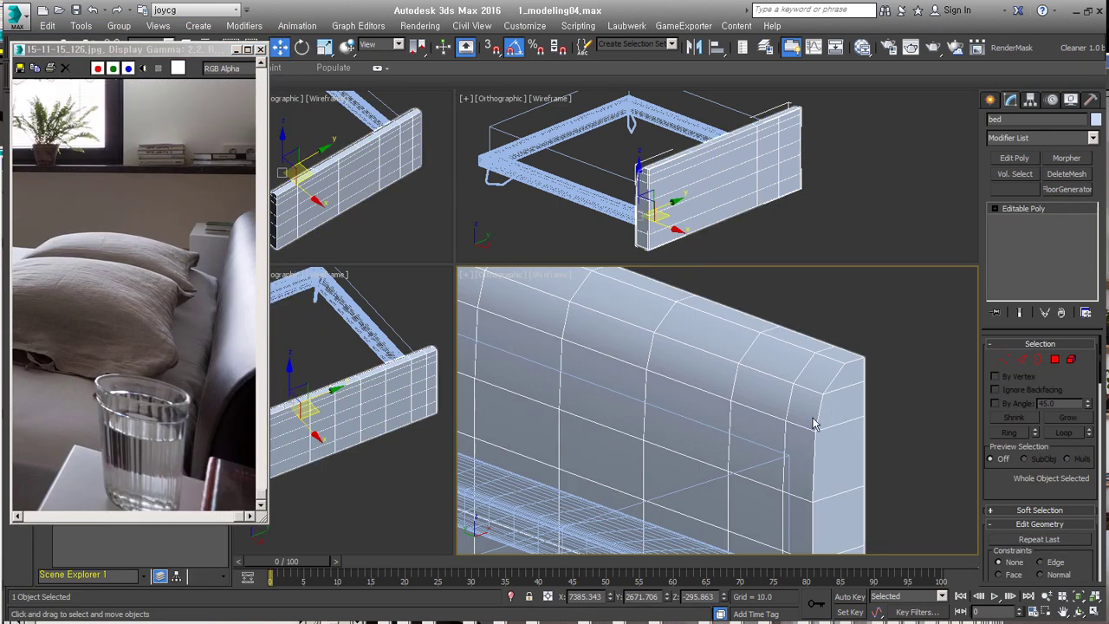
{"action": "key", "text": "2"}
{"action": "double_click", "coordinate": [805, 450]}
{"action": "mouse_move", "coordinate": [806, 450]}
{"action": "middle_mouse_down", "text": "alt"}
{"action": "mouse_move", "coordinate": [822, 425]}
{"action": "mouse_move", "coordinate": [757, 405]}
{"action": "mouse_move", "coordinate": [775, 384]}
{"action": "middle_mouse_up", "text": "alt"}
{"action": "scroll", "coordinate": [822, 424], "scroll_direction": "up", "scroll_amount": 3}
Extrude the headboard's corner edges (height -4.057, width 0.58) and view in wireframe.
{"action": "key", "text": "4"}
{"action": "left_click", "coordinate": [706, 468]}
{"action": "right_click", "coordinate": [686, 367]}
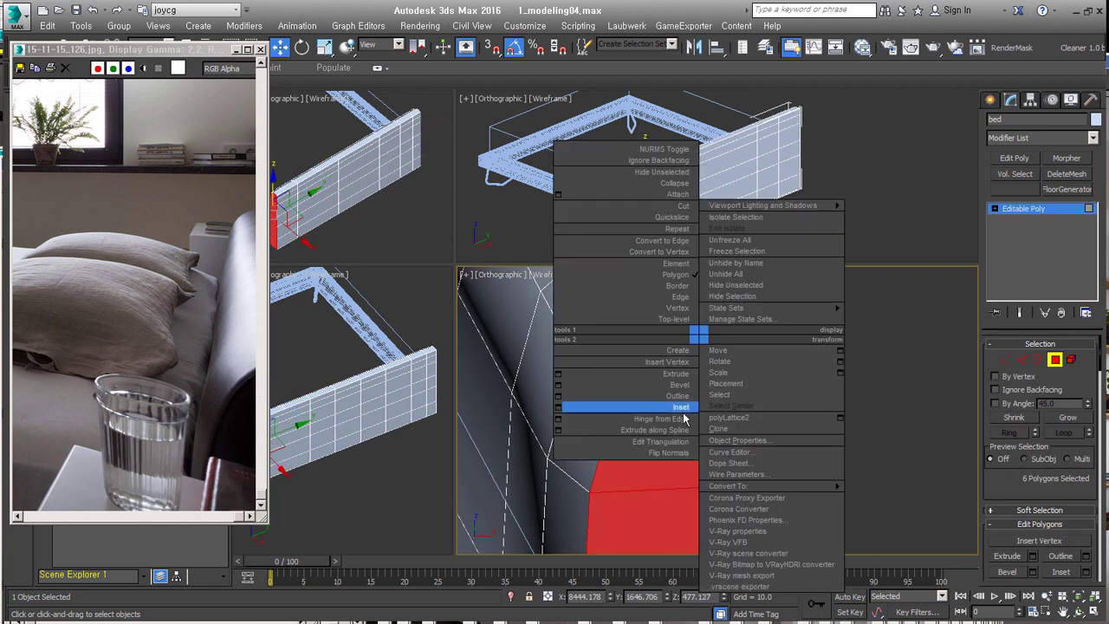
{"action": "left_click", "coordinate": [663, 407]}
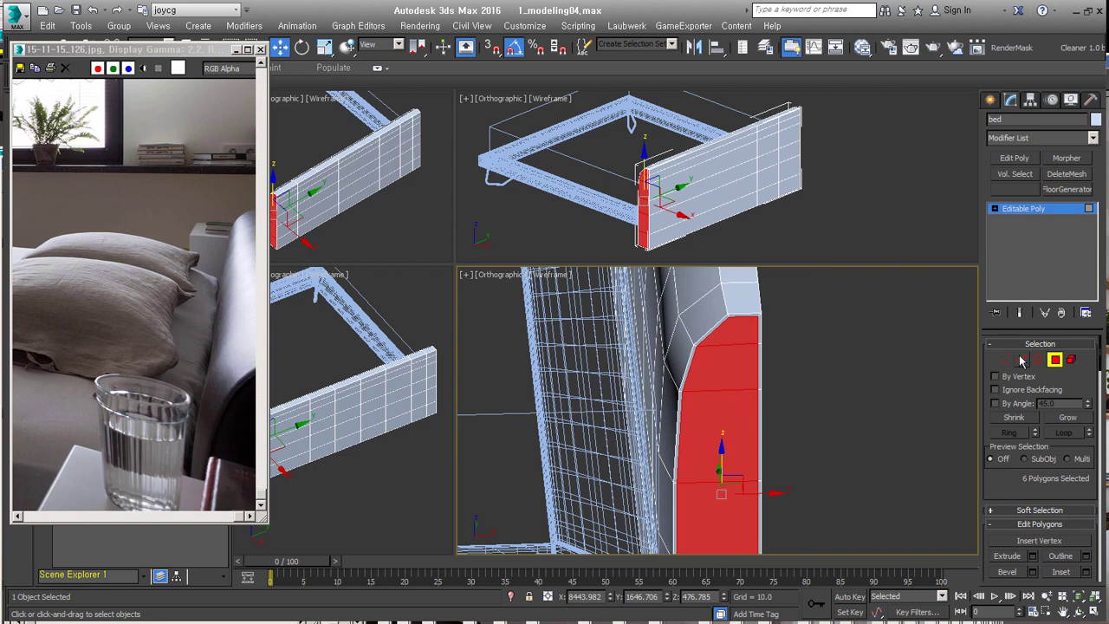
{"action": "left_click", "coordinate": [1021, 360]}
{"action": "scroll", "coordinate": [747, 347], "scroll_direction": "up", "scroll_amount": 2}
{"action": "right_click", "coordinate": [748, 304]}
{"action": "left_click", "coordinate": [638, 387]}
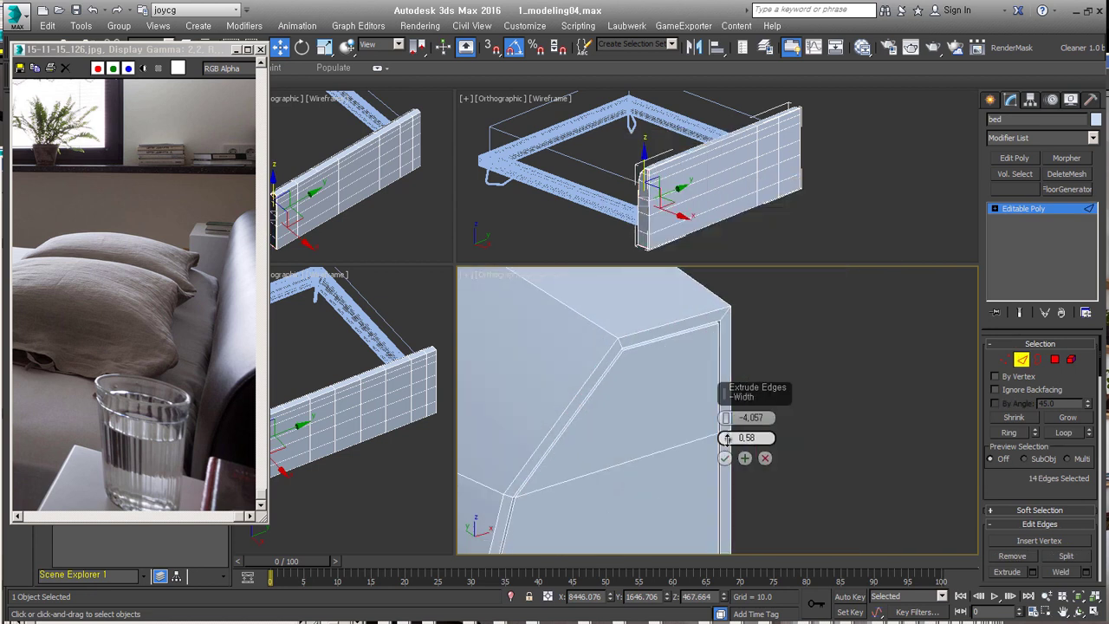
{"action": "key", "text": "F3"}
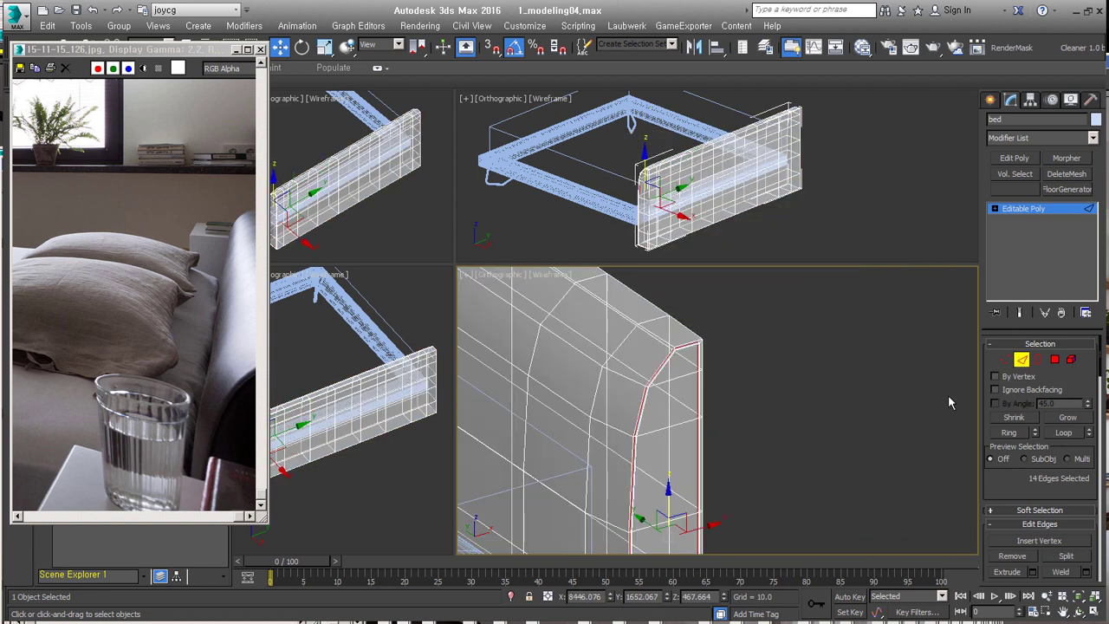
Inspect the extruded corner seam up close on the headboard.
{"action": "key", "text": "5"}
{"action": "scroll", "coordinate": [716, 355], "scroll_direction": "up", "scroll_amount": 3}
{"action": "middle_click_drag", "start_coordinate": [610, 399], "coordinate": [684, 416]}
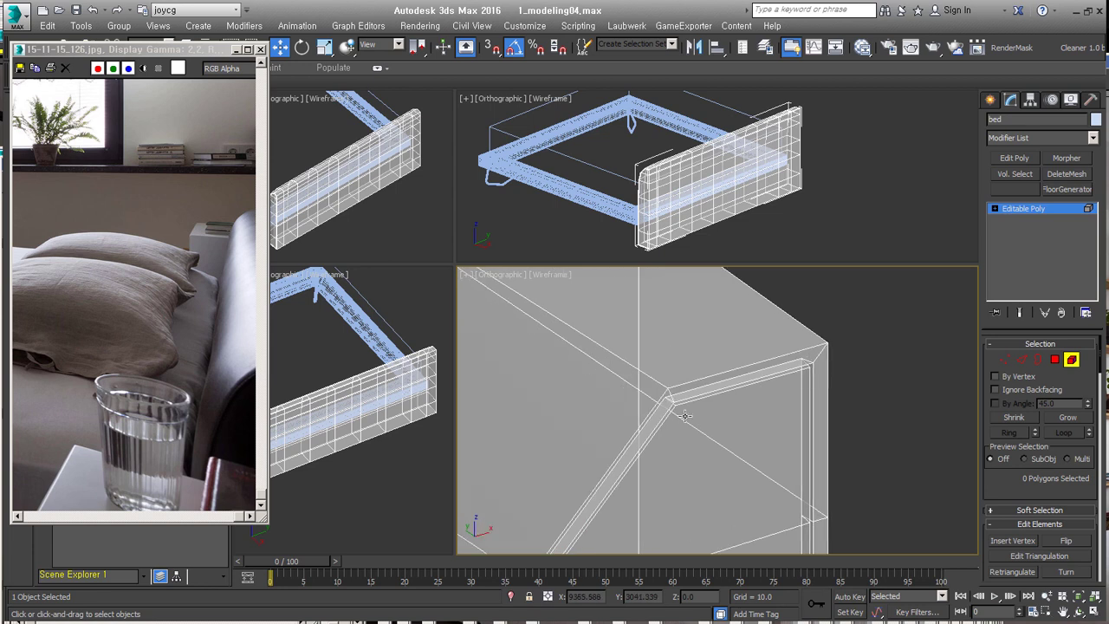
{"action": "middle_click_drag", "start_coordinate": [806, 395], "coordinate": [751, 409], "text": "alt"}
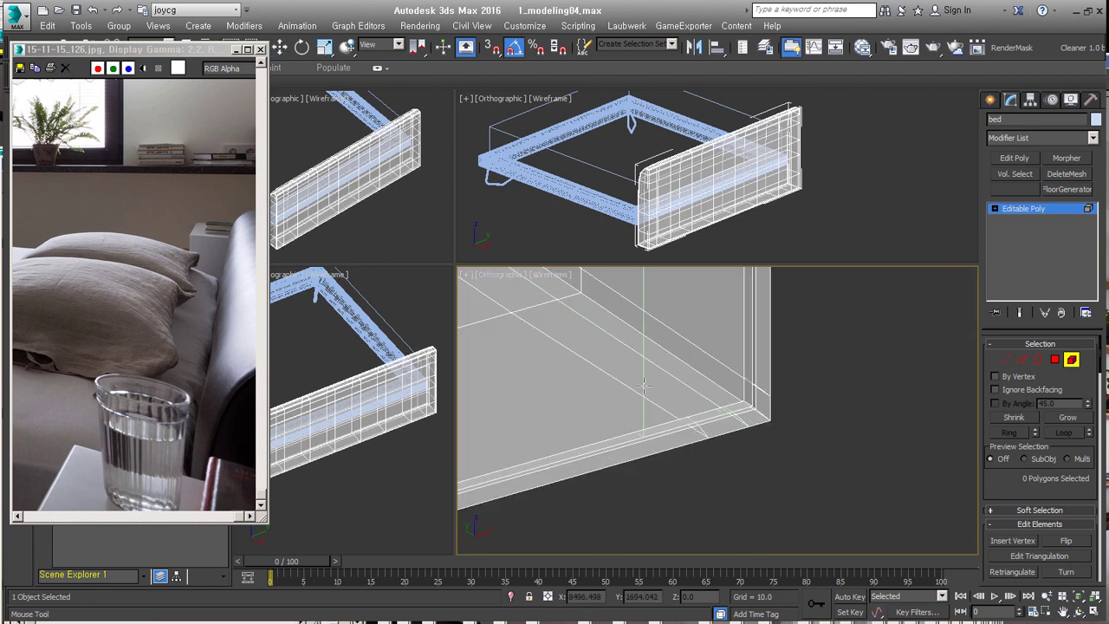
{"action": "scroll", "coordinate": [643, 385], "scroll_direction": "down", "scroll_amount": 5}
{"action": "key", "text": "5"}
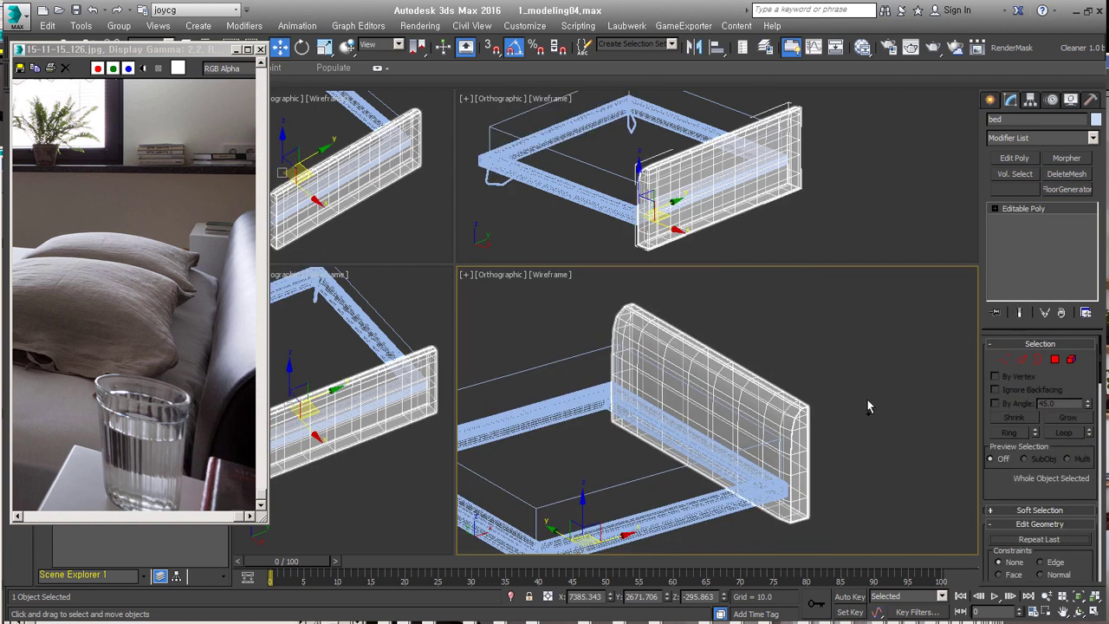
{"action": "scroll", "coordinate": [693, 399], "scroll_direction": "up", "scroll_amount": 5}
{"action": "mouse_move", "coordinate": [658, 390]}
{"action": "middle_mouse_down"}
{"action": "mouse_move", "coordinate": [633, 382]}
{"action": "mouse_move", "coordinate": [697, 474]}
{"action": "middle_mouse_up"}
{"action": "key", "text": "2"}
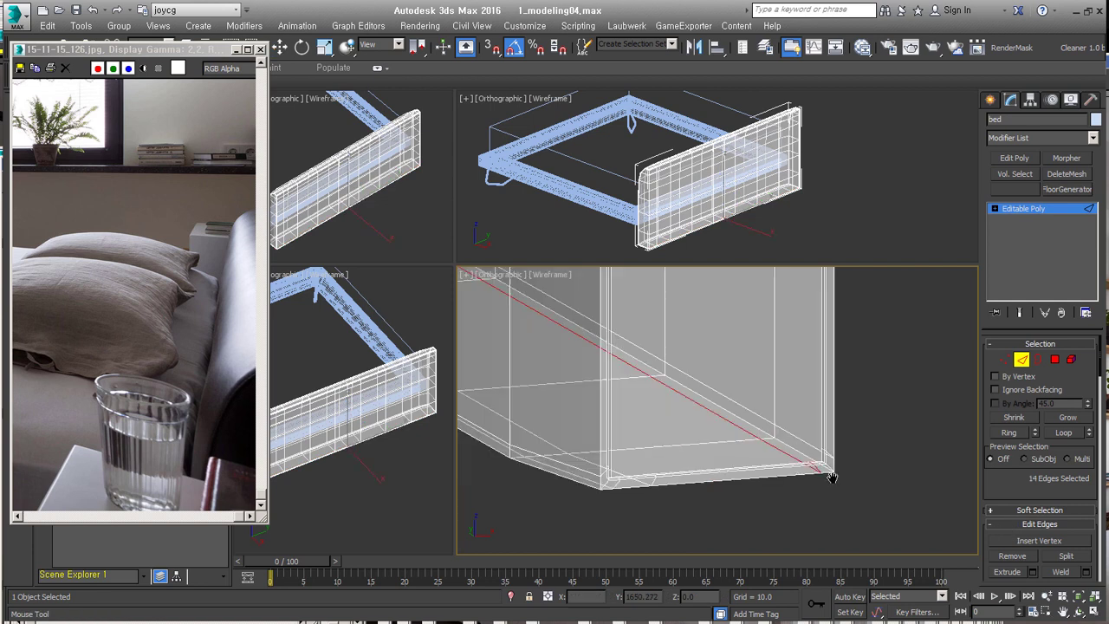
{"action": "scroll", "coordinate": [830, 476], "scroll_direction": "up", "scroll_amount": 3}
{"action": "mouse_move", "coordinate": [830, 476]}
{"action": "middle_mouse_down", "text": "alt"}
{"action": "mouse_move", "coordinate": [807, 416]}
{"action": "mouse_move", "coordinate": [698, 333]}
{"action": "mouse_move", "coordinate": [703, 362]}
{"action": "middle_mouse_up", "text": "alt"}
{"action": "scroll", "coordinate": [698, 332], "scroll_direction": "up", "scroll_amount": 2}
Add TurboSmooth to the headboard and remove unwanted corner edges in the base mesh.
{"action": "left_click", "coordinate": [703, 363]}
{"action": "key", "text": "ctrl+q"}
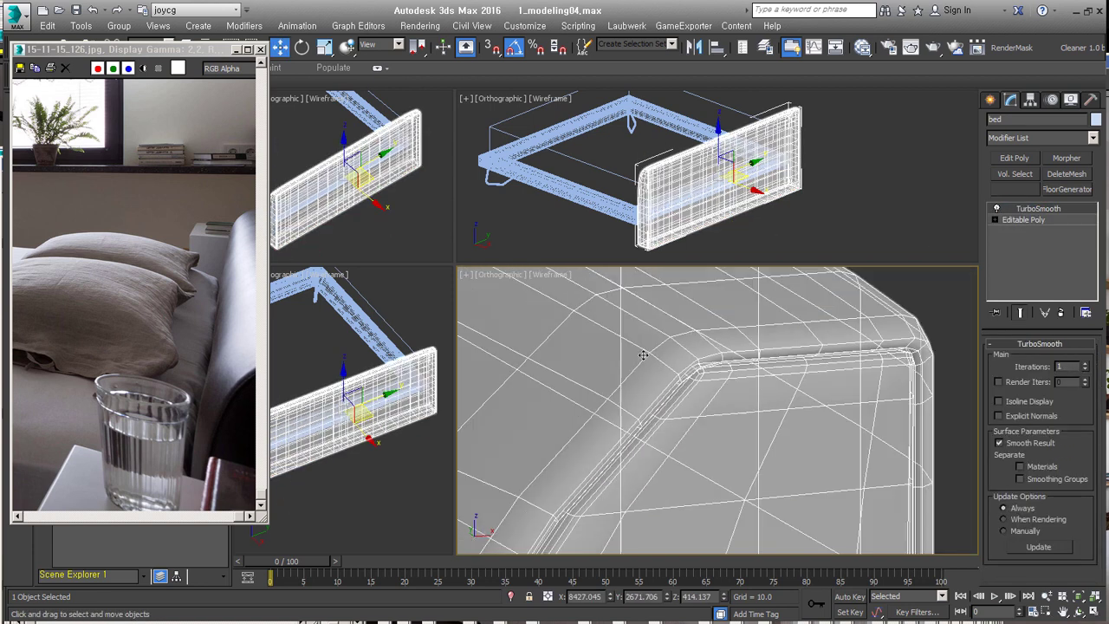
{"action": "key", "text": "1"}
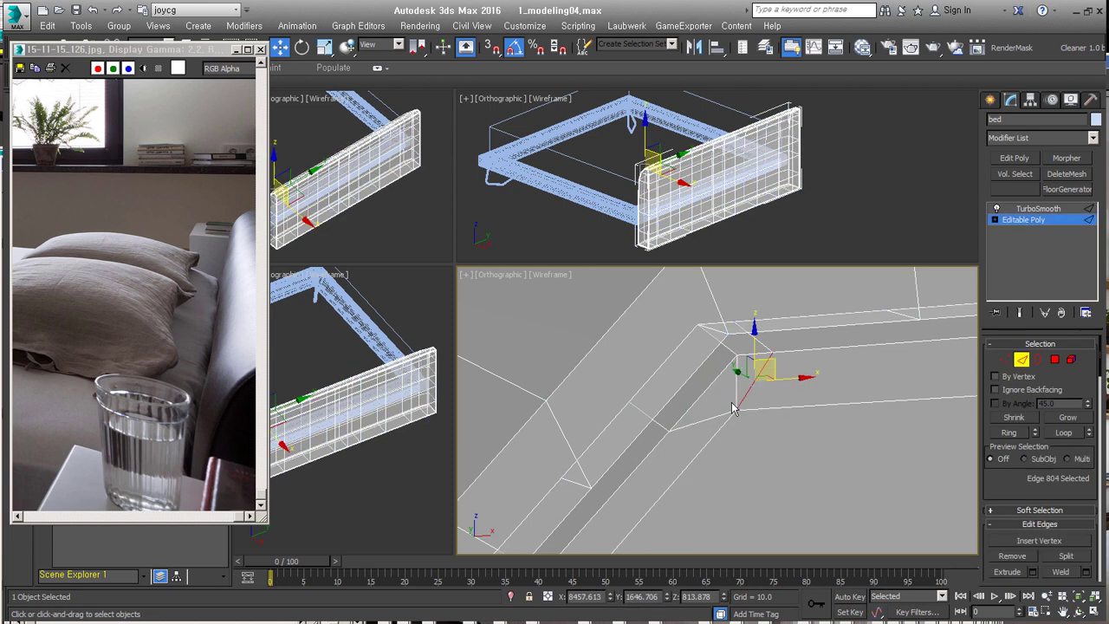
{"action": "left_click", "coordinate": [1012, 556]}
{"action": "mouse_move", "coordinate": [727, 408]}
{"action": "middle_mouse_down", "text": "alt"}
{"action": "mouse_move", "coordinate": [760, 376]}
{"action": "mouse_move", "coordinate": [700, 314]}
{"action": "middle_mouse_up", "text": "alt"}
{"action": "key", "text": "ctrl+q"}
{"action": "key", "text": "2"}
Connect support edges around the seam groove at the headboard corner.
{"action": "left_click", "coordinate": [762, 362]}
{"action": "double_click", "coordinate": [762, 362]}
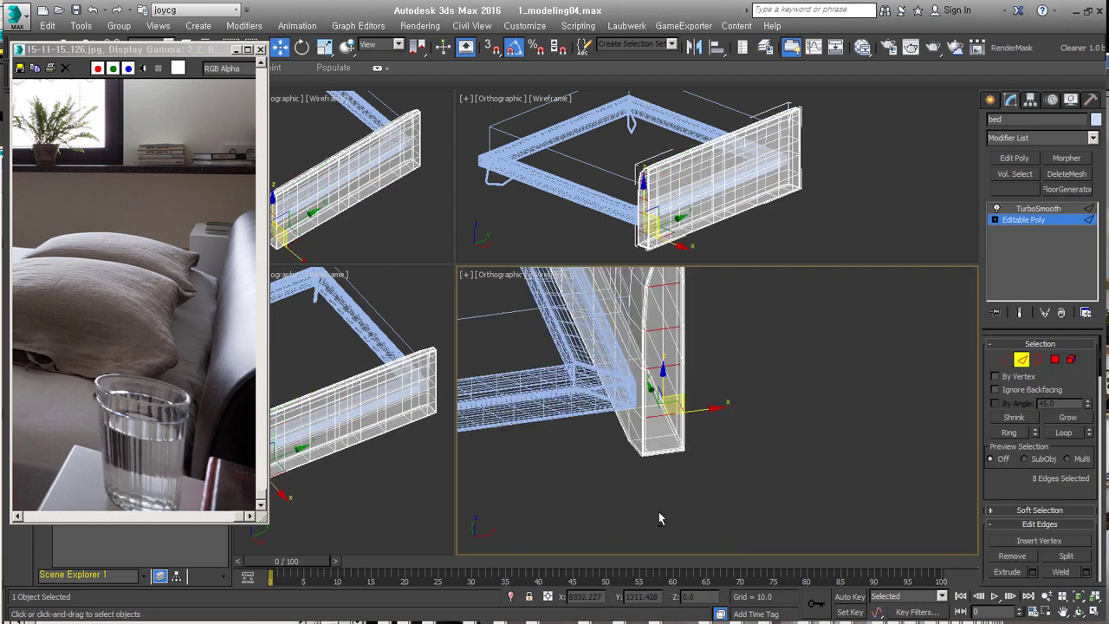
{"action": "scroll", "coordinate": [659, 518], "scroll_direction": "up", "scroll_amount": 5}
{"action": "key", "text": "ctrl+shift+e"}
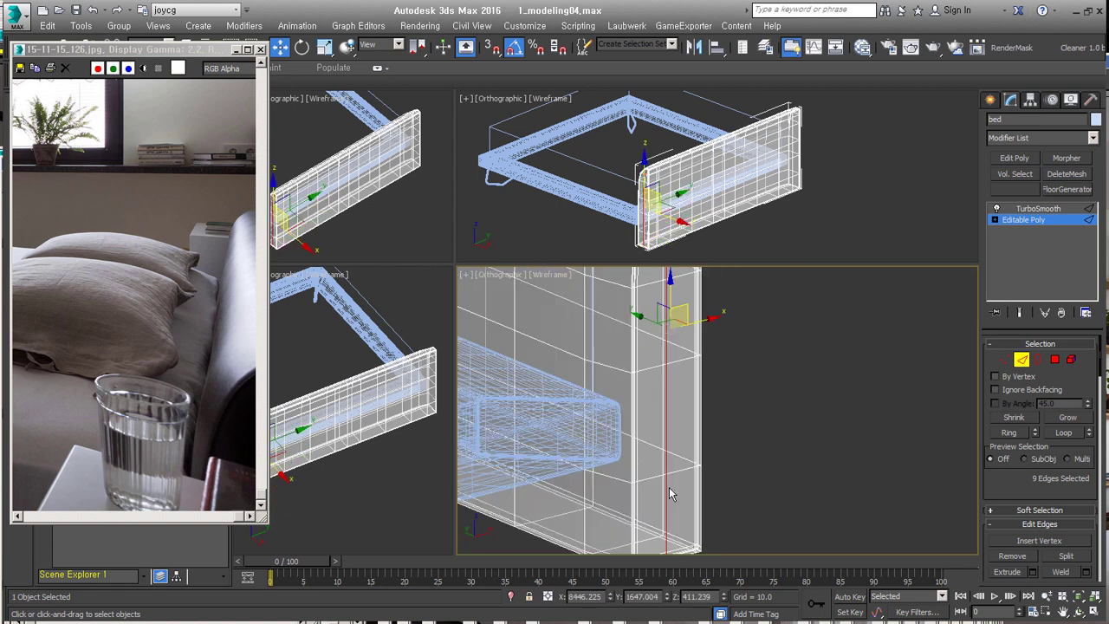
{"action": "middle_click_drag", "start_coordinate": [668, 494], "coordinate": [636, 396], "text": "alt"}
{"action": "left_click", "coordinate": [756, 421]}
{"action": "middle_click_drag", "start_coordinate": [757, 421], "coordinate": [675, 425]}
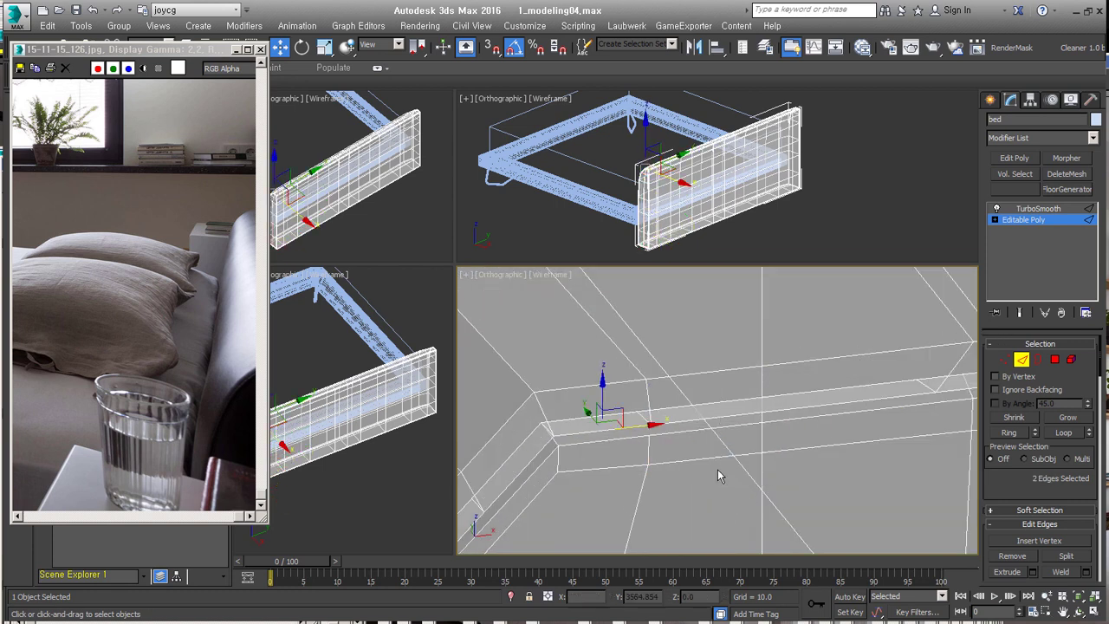
{"action": "middle_click_drag", "start_coordinate": [799, 401], "coordinate": [763, 389], "text": "alt"}
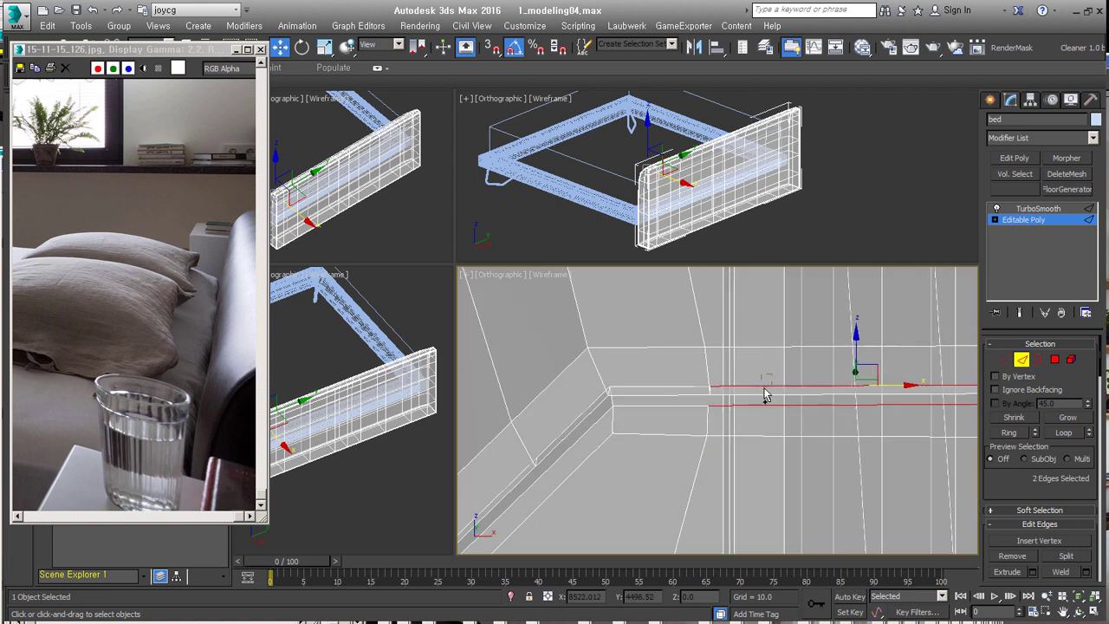
{"action": "left_click", "coordinate": [886, 387]}
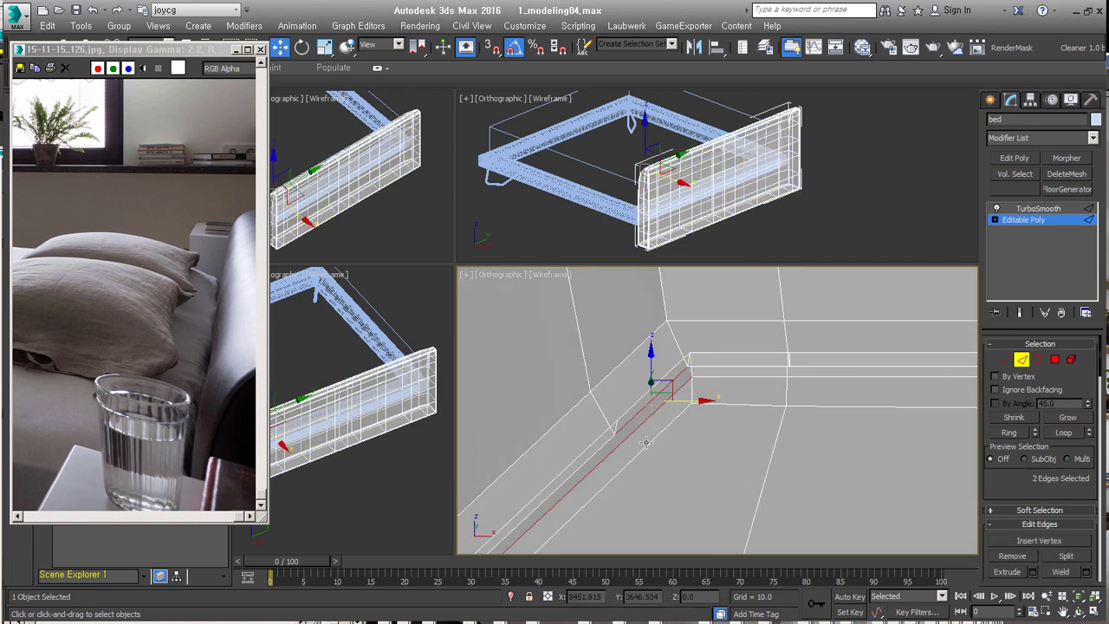
{"action": "mouse_move", "coordinate": [662, 442]}
{"action": "middle_mouse_down", "text": "alt"}
{"action": "mouse_move", "coordinate": [762, 373]}
{"action": "mouse_move", "coordinate": [718, 416]}
{"action": "middle_mouse_up", "text": "alt"}
{"action": "left_click", "coordinate": [765, 371], "text": "ctrl"}
Toggle Show End Result to compare the smoothed headboard with its base cage.
{"action": "key", "text": "Page_Up"}
{"action": "key", "text": "F3"}
{"action": "mouse_move", "coordinate": [743, 341]}
{"action": "middle_mouse_down", "text": "alt"}
{"action": "mouse_move", "coordinate": [740, 426]}
{"action": "mouse_move", "coordinate": [804, 391]}
{"action": "middle_mouse_up", "text": "alt"}
{"action": "key", "text": "Page_Down"}
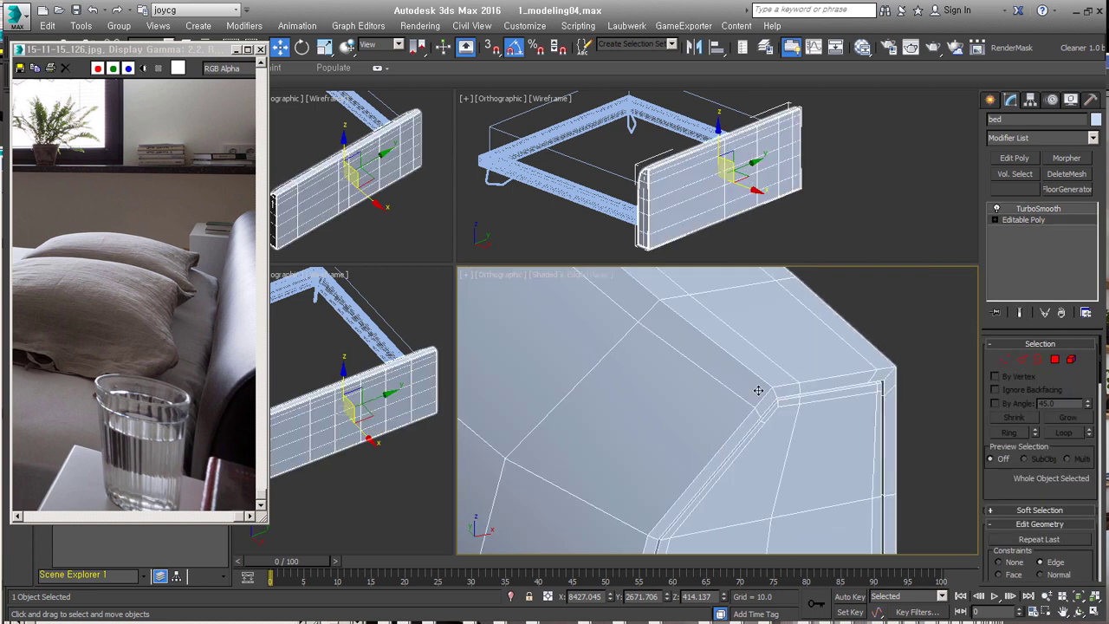
{"action": "key", "text": "Page_Up"}
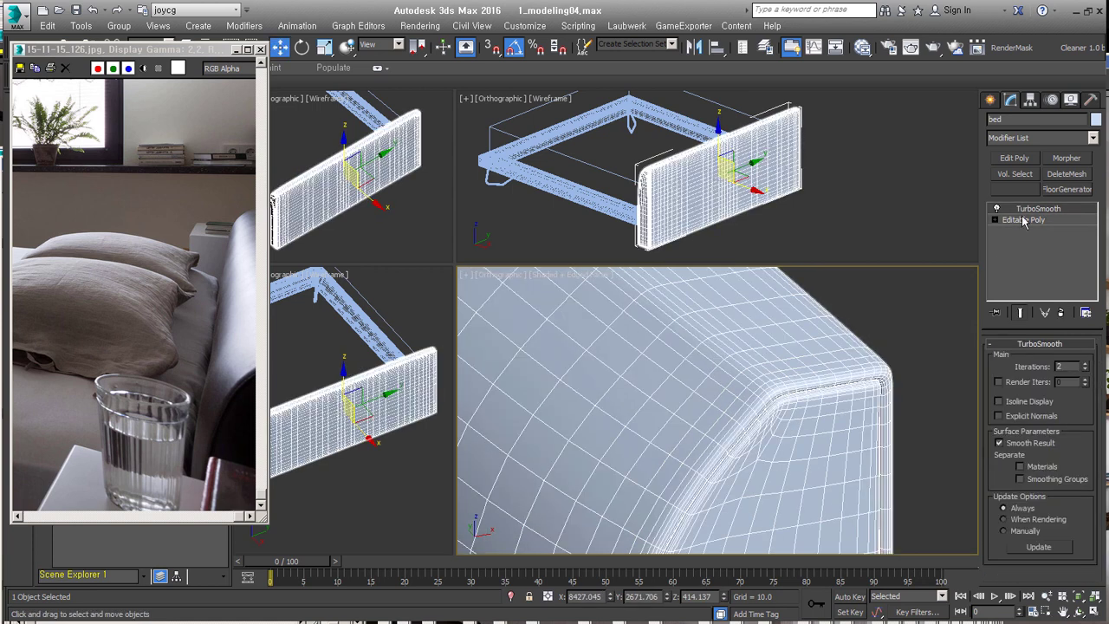
{"action": "scroll", "coordinate": [785, 485], "scroll_direction": "down", "scroll_amount": 3}
{"action": "middle_click_drag", "start_coordinate": [785, 485], "coordinate": [774, 500], "text": "alt"}
{"action": "scroll", "coordinate": [773, 499], "scroll_direction": "down", "scroll_amount": 3}
{"action": "left_click", "coordinate": [773, 500]}
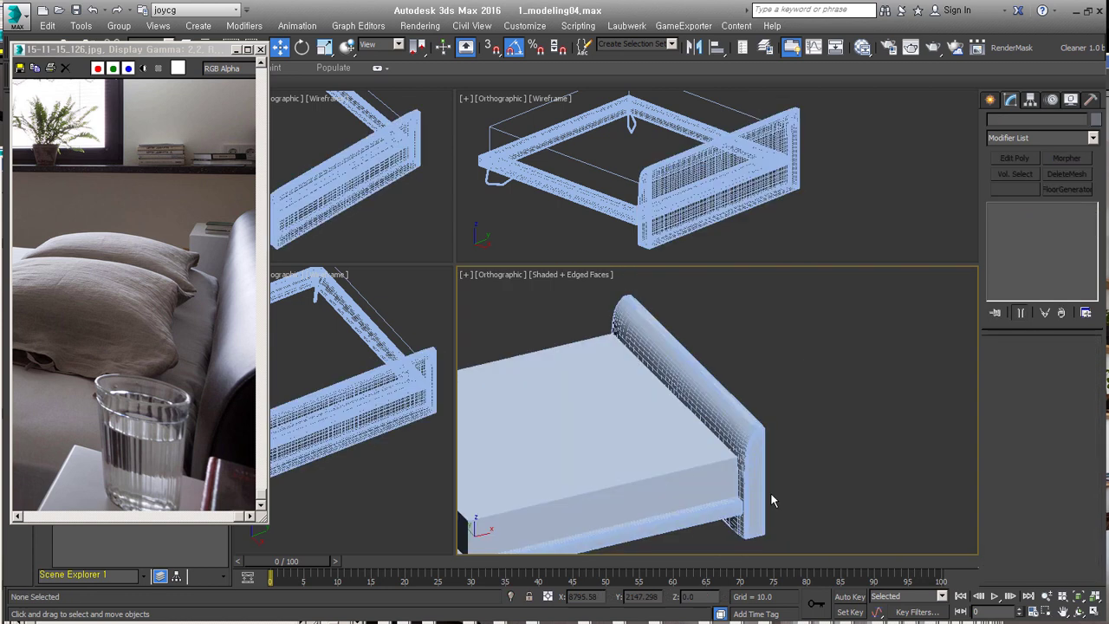
{"action": "scroll", "coordinate": [928, 391], "scroll_direction": "up", "scroll_amount": 5}
{"action": "middle_click_drag", "start_coordinate": [927, 391], "coordinate": [779, 433], "text": "alt"}
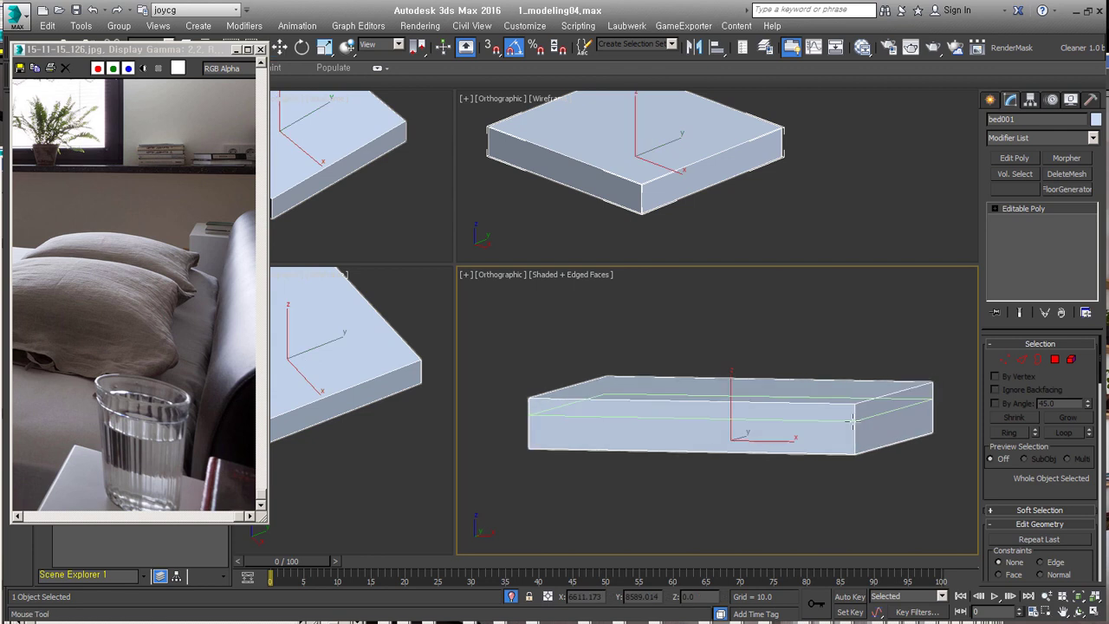
Inset the mattress box's top face to form a bevelled border.
{"action": "left_click", "coordinate": [1054, 359]}
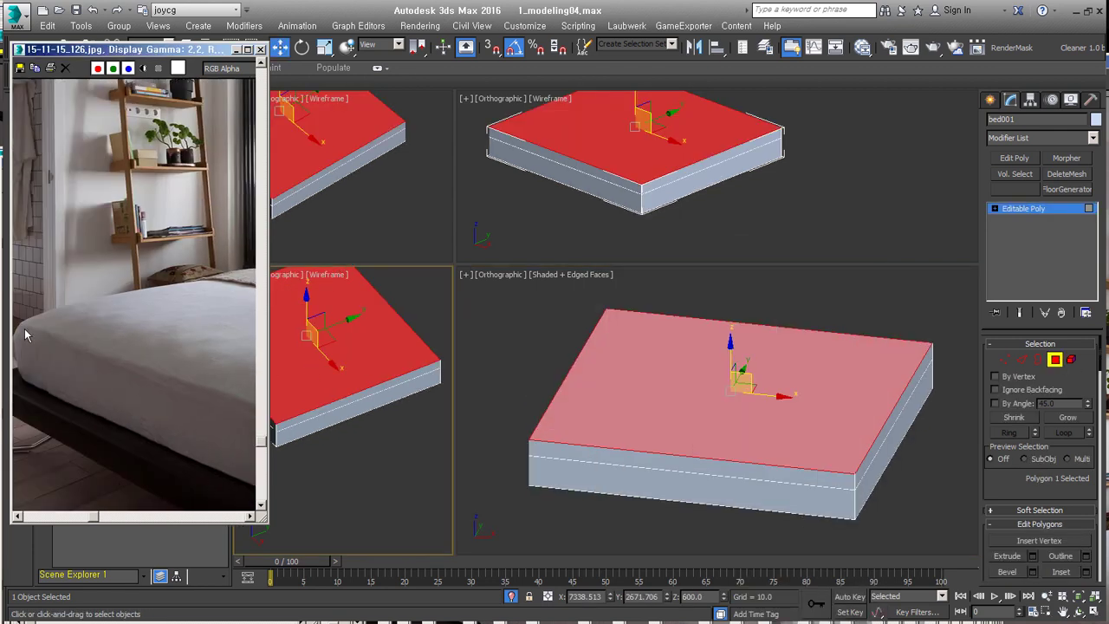
{"action": "right_click", "coordinate": [742, 368]}
{"action": "left_click", "coordinate": [731, 396]}
{"action": "mouse_move", "coordinate": [730, 395]}
{"action": "middle_mouse_down", "text": "alt"}
{"action": "mouse_move", "coordinate": [715, 449]}
{"action": "mouse_move", "coordinate": [817, 453]}
{"action": "mouse_move", "coordinate": [867, 381]}
{"action": "middle_mouse_up", "text": "alt"}
{"action": "left_click", "coordinate": [716, 451]}
{"action": "left_click_drag", "start_coordinate": [607, 330], "coordinate": [916, 372]}
{"action": "middle_click_drag", "start_coordinate": [916, 372], "coordinate": [867, 433], "text": "alt"}
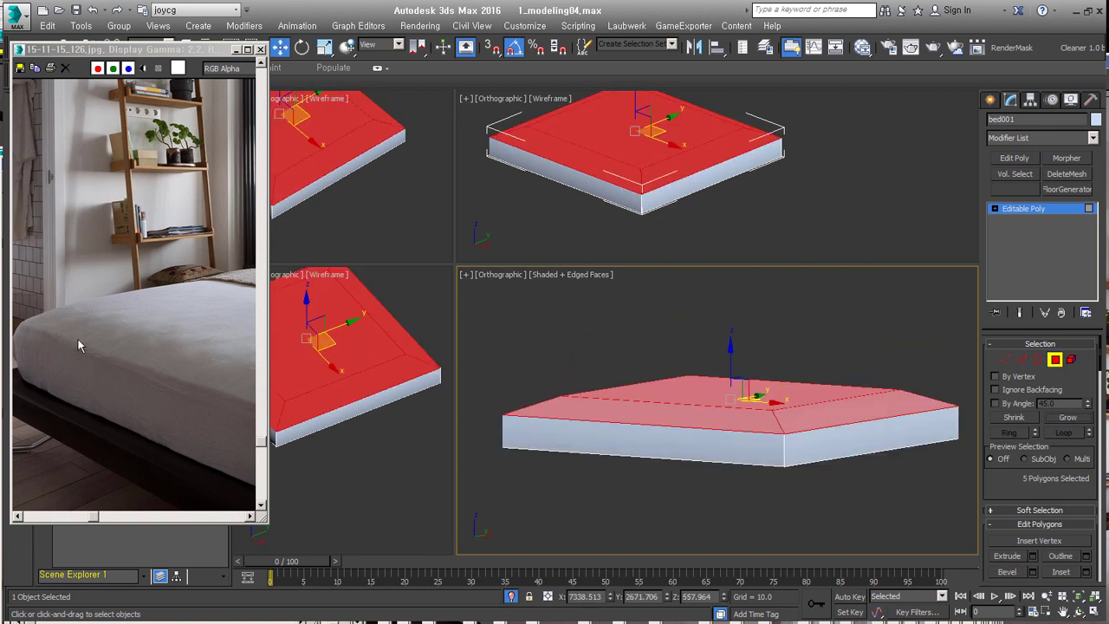
{"action": "middle_click_drag", "start_coordinate": [658, 486], "coordinate": [723, 487], "text": "alt"}
{"action": "scroll", "coordinate": [755, 445], "scroll_direction": "up", "scroll_amount": 3}
{"action": "left_click", "coordinate": [801, 418]}
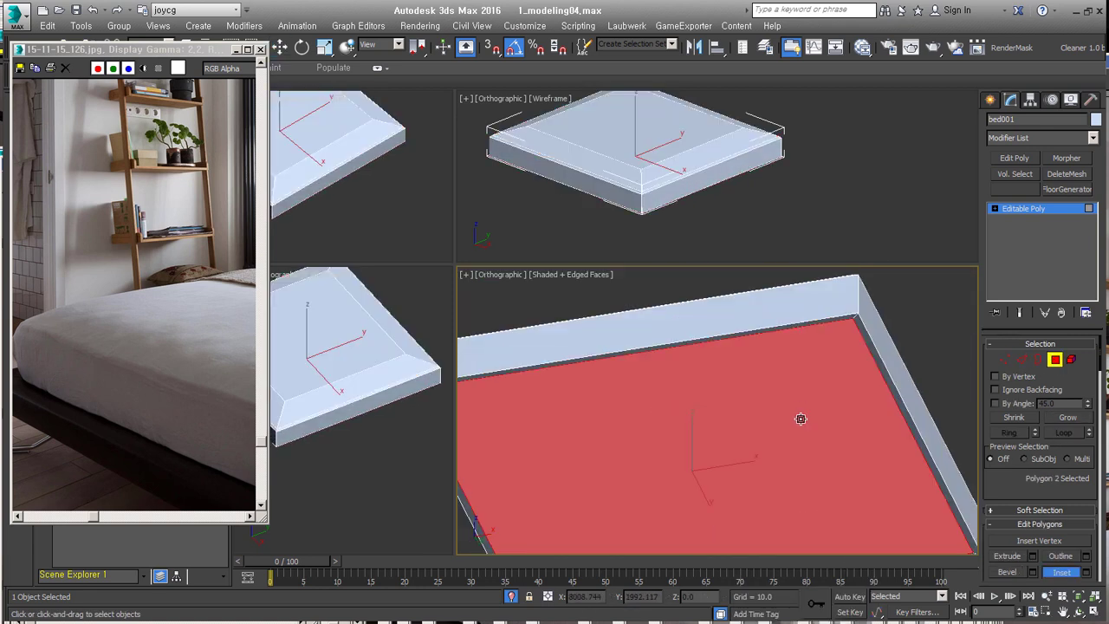
{"action": "key", "text": "4"}
Select the edge loop running around the mattress box sides.
{"action": "mouse_move", "coordinate": [819, 411]}
{"action": "middle_mouse_down", "text": "alt"}
{"action": "mouse_move", "coordinate": [824, 453]}
{"action": "mouse_move", "coordinate": [788, 460]}
{"action": "mouse_move", "coordinate": [785, 393]}
{"action": "middle_mouse_up", "text": "alt"}
{"action": "scroll", "coordinate": [768, 436], "scroll_direction": "up", "scroll_amount": 2}
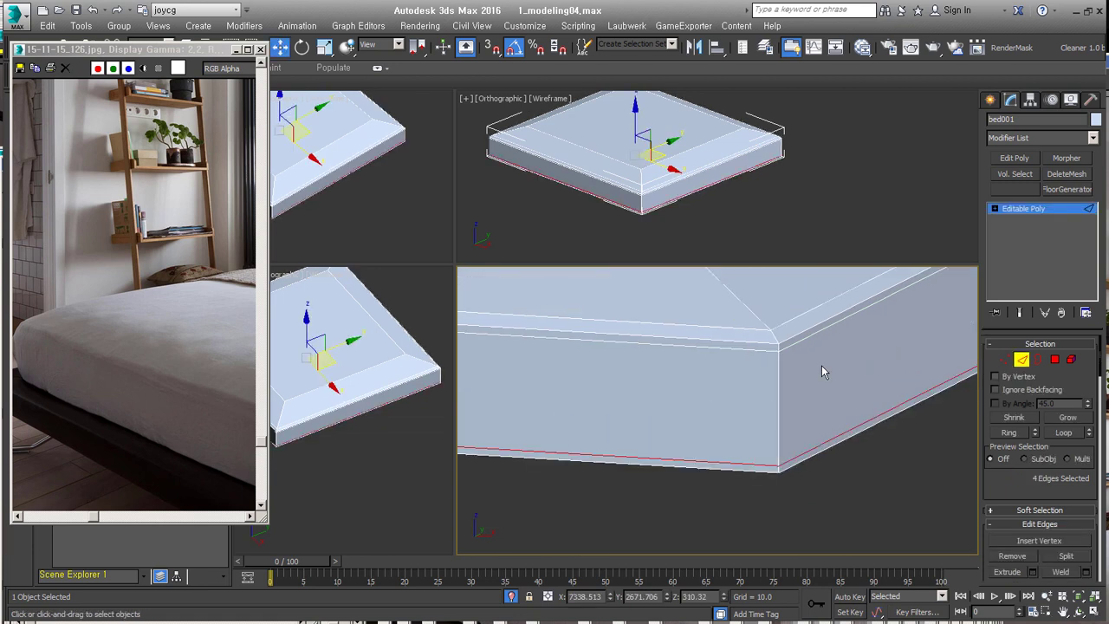
{"action": "left_click", "coordinate": [775, 411]}
{"action": "middle_click_drag", "start_coordinate": [725, 482], "coordinate": [753, 408], "text": "alt"}
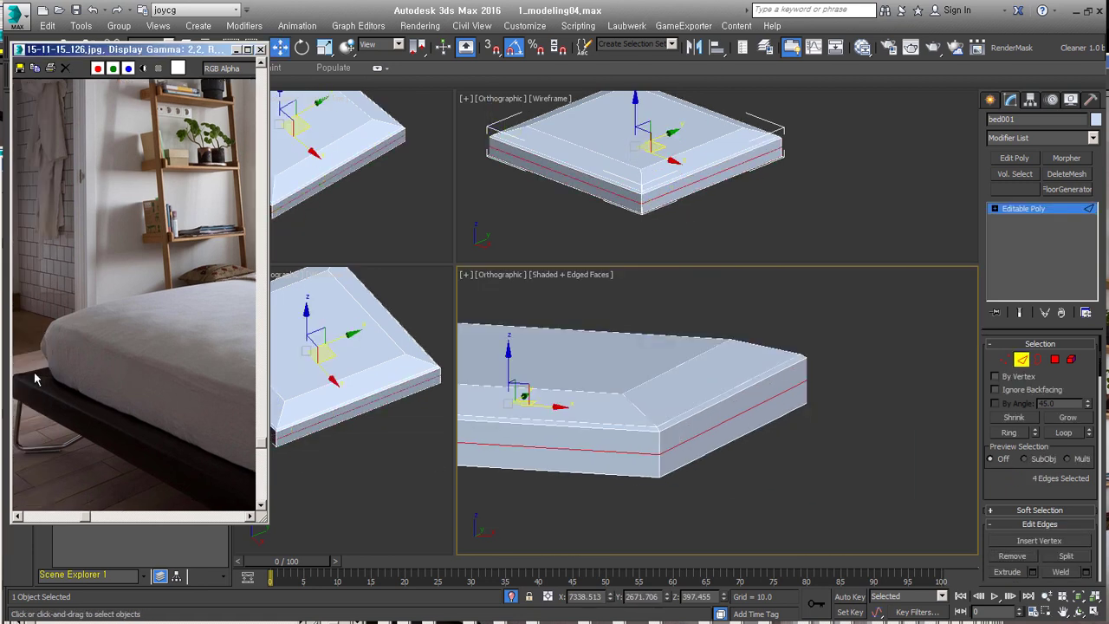
Add a Push modifier to the mattress box, then delete it again.
{"action": "left_click", "coordinate": [1052, 137]}
{"action": "key", "text": "p"}
{"action": "key", "text": "u"}
{"action": "key", "text": "Return"}
{"action": "scroll", "coordinate": [875, 378], "scroll_direction": "up", "scroll_amount": 2}
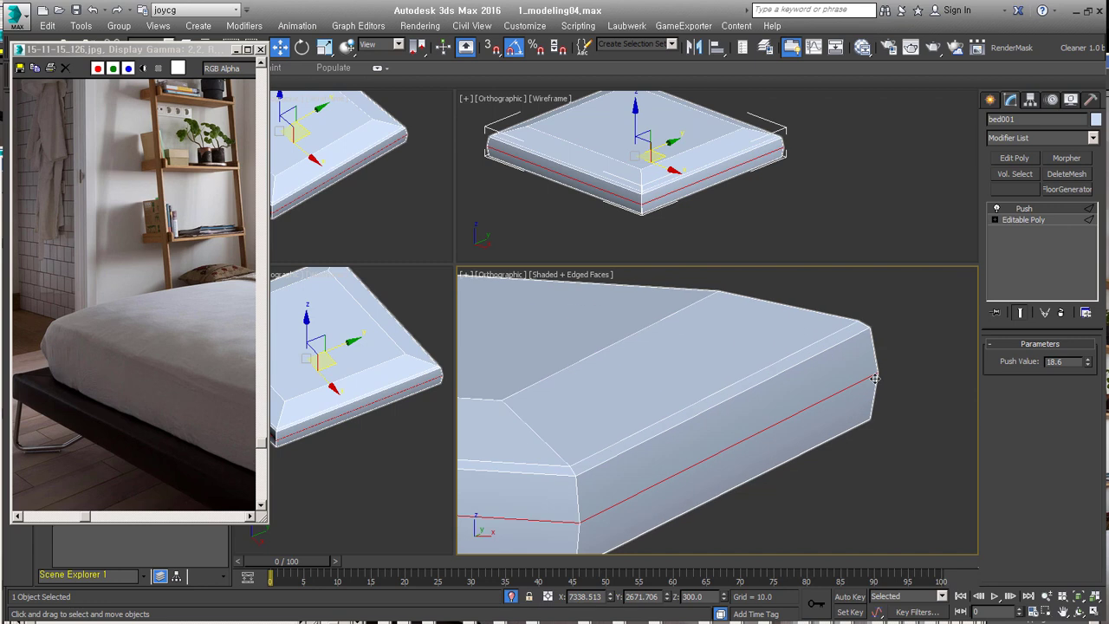
{"action": "left_click", "coordinate": [1061, 312]}
{"action": "mouse_move", "coordinate": [693, 407]}
{"action": "middle_mouse_down", "text": "alt"}
{"action": "mouse_move", "coordinate": [586, 453]}
{"action": "mouse_move", "coordinate": [653, 450]}
{"action": "middle_mouse_up", "text": "alt"}
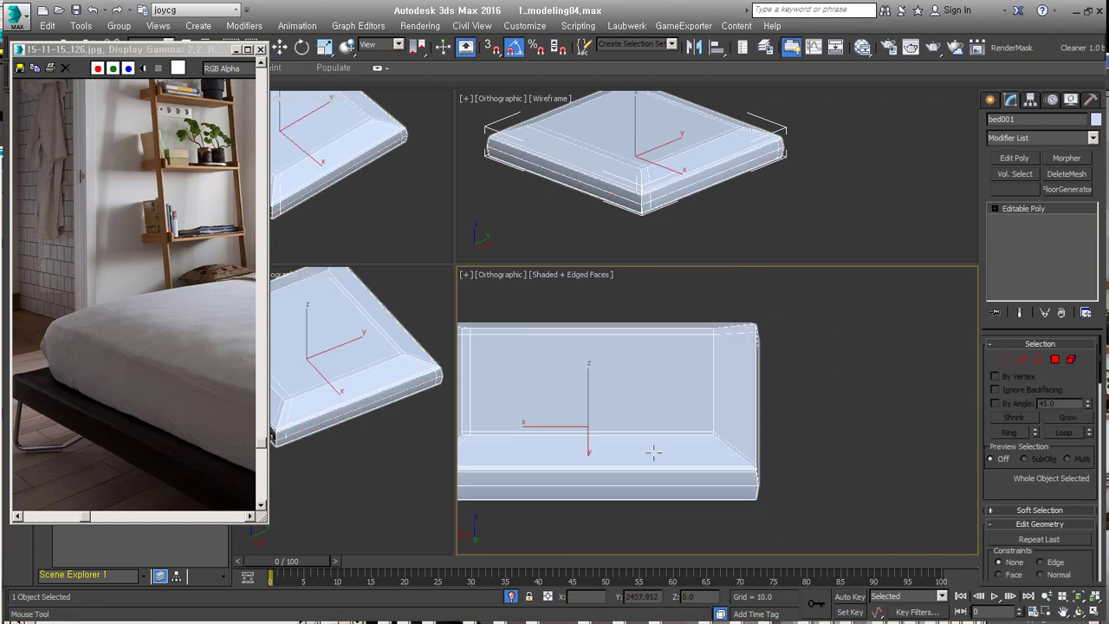
Select the top polygons of the mattress box.
{"action": "key", "text": "w"}
{"action": "middle_click_drag", "start_coordinate": [740, 453], "coordinate": [750, 462], "text": "alt"}
{"action": "scroll", "coordinate": [763, 468], "scroll_direction": "up", "scroll_amount": 3}
{"action": "scroll", "coordinate": [742, 438], "scroll_direction": "up", "scroll_amount": 2}
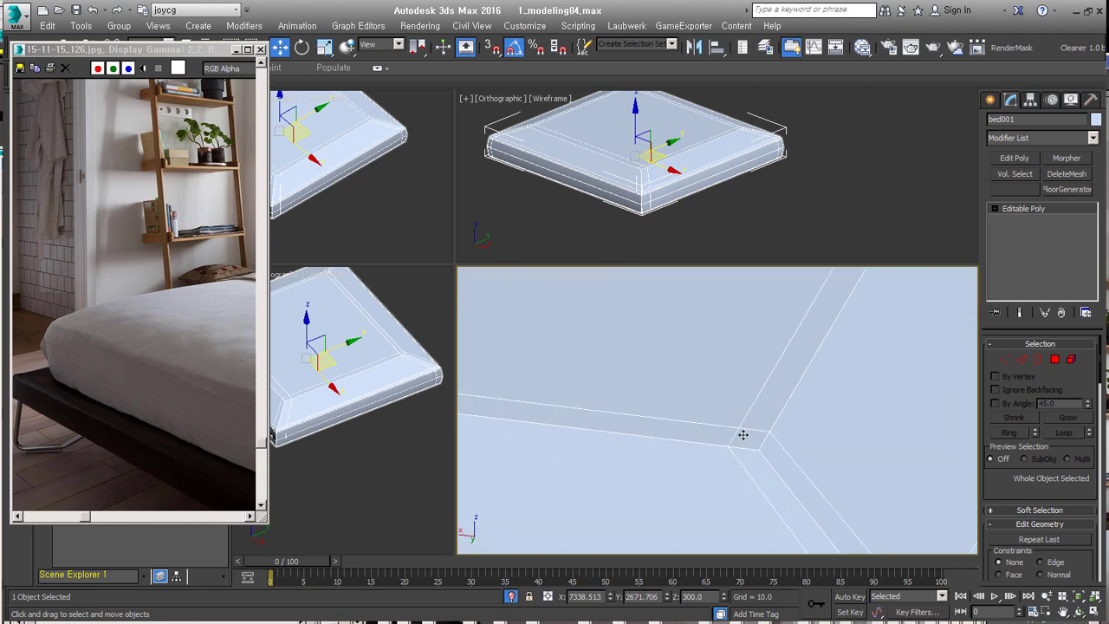
{"action": "scroll", "coordinate": [742, 439], "scroll_direction": "down", "scroll_amount": 5}
{"action": "key", "text": "4"}
{"action": "left_click", "coordinate": [618, 418]}
{"action": "scroll", "coordinate": [646, 382], "scroll_direction": "up", "scroll_amount": 2}
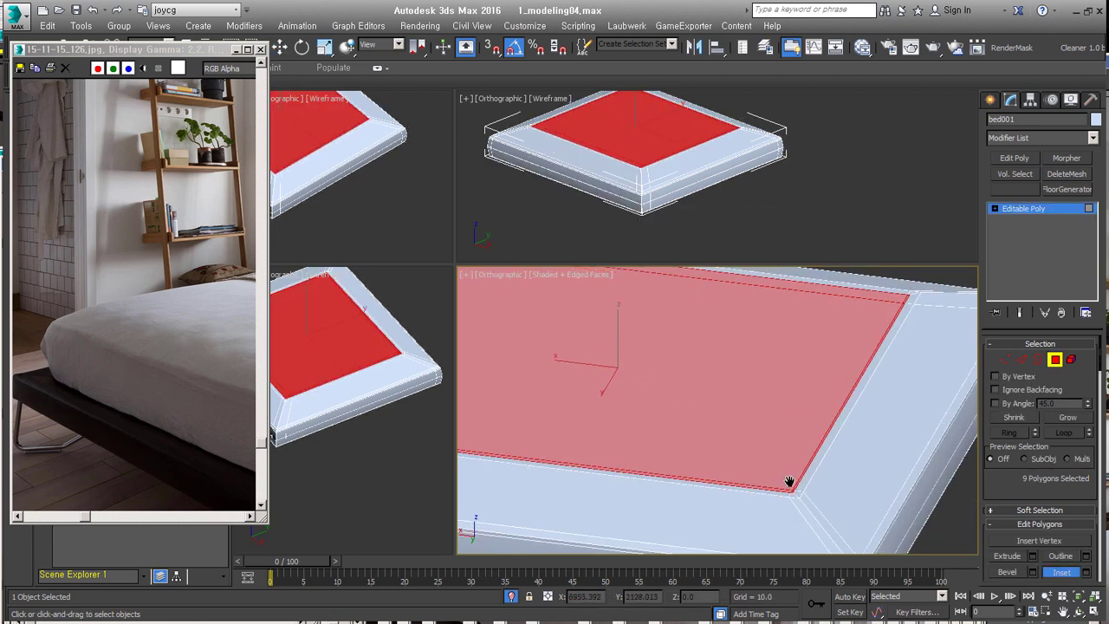
Connect the selected mattress edges with 3 new edge segments.
{"action": "key", "text": "2"}
{"action": "middle_click_drag", "start_coordinate": [789, 481], "coordinate": [843, 338]}
{"action": "scroll", "coordinate": [784, 414], "scroll_direction": "down", "scroll_amount": 3}
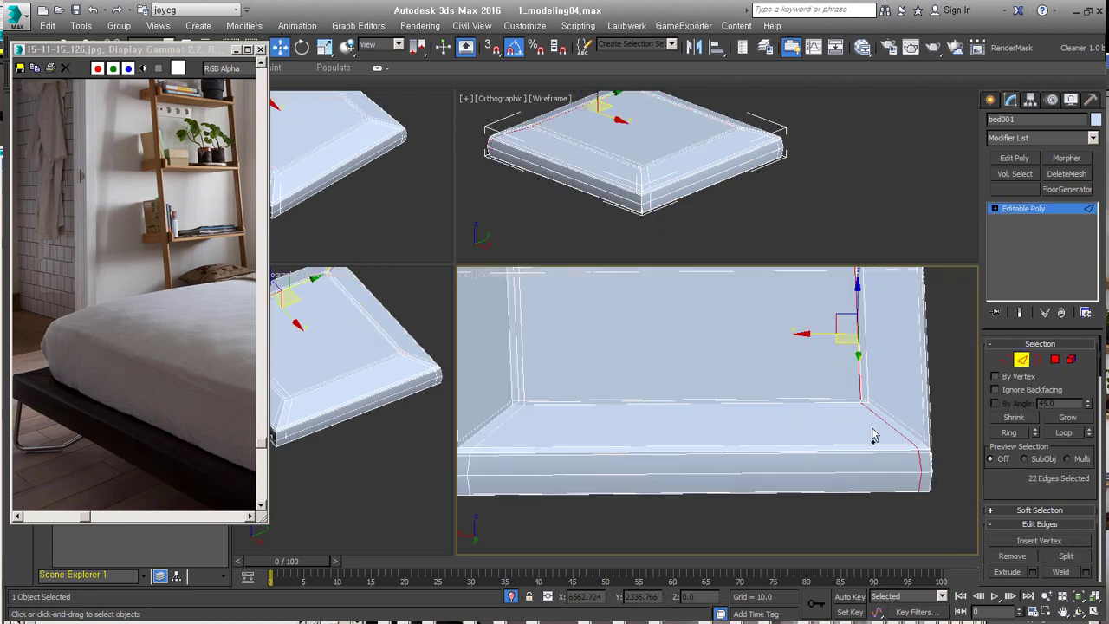
{"action": "left_click", "coordinate": [871, 433]}
{"action": "scroll", "coordinate": [768, 445], "scroll_direction": "down", "scroll_amount": 3}
{"action": "right_click", "coordinate": [737, 369]}
{"action": "left_click", "coordinate": [723, 425]}
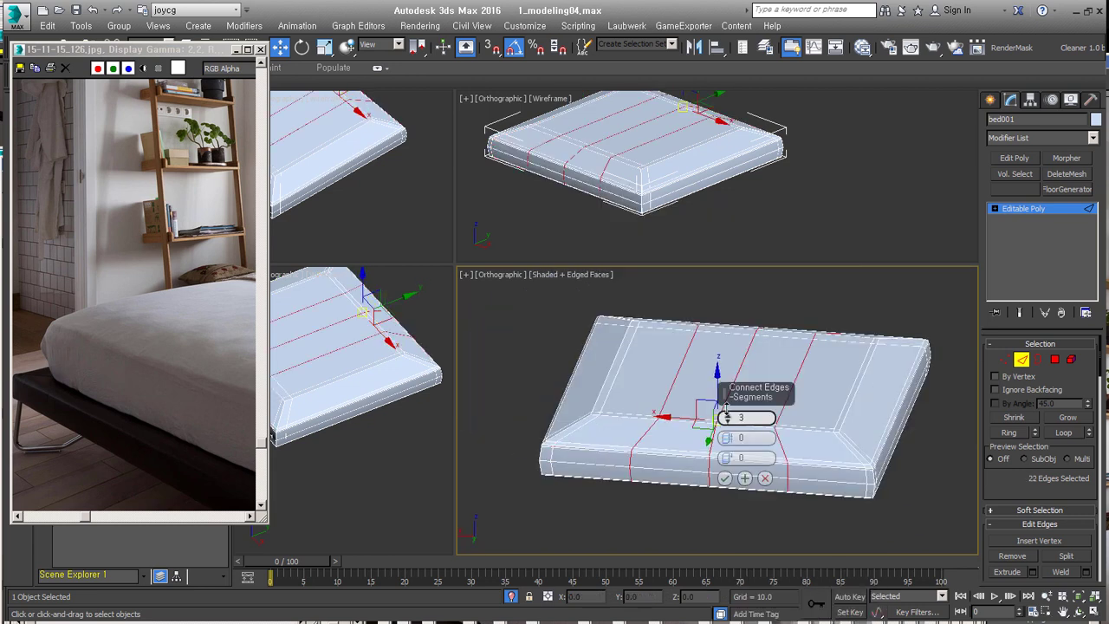
{"action": "left_click", "coordinate": [725, 478]}
{"action": "mouse_move", "coordinate": [724, 478]}
{"action": "middle_mouse_down", "text": "alt"}
{"action": "mouse_move", "coordinate": [815, 442]}
{"action": "mouse_move", "coordinate": [780, 433]}
{"action": "mouse_move", "coordinate": [762, 407]}
{"action": "mouse_move", "coordinate": [772, 451]}
{"action": "mouse_move", "coordinate": [718, 364]}
{"action": "middle_mouse_up", "text": "alt"}
Select the box's top edge loop, then its inner top polygons.
{"action": "key", "text": "2"}
{"action": "key", "text": "2"}
{"action": "scroll", "coordinate": [780, 433], "scroll_direction": "up", "scroll_amount": 5}
{"action": "double_click", "coordinate": [762, 433]}
{"action": "scroll", "coordinate": [745, 435], "scroll_direction": "down", "scroll_amount": 5}
{"action": "scroll", "coordinate": [746, 435], "scroll_direction": "up", "scroll_amount": 3}
{"action": "left_click", "coordinate": [996, 211]}
{"action": "key", "text": "4"}
{"action": "left_click", "coordinate": [1014, 417]}
{"action": "right_click", "coordinate": [717, 364]}
{"action": "left_click", "coordinate": [732, 379]}
Add TurboSmooth to the mattress and return to the base mesh's edge level.
{"action": "middle_click_drag", "start_coordinate": [713, 490], "coordinate": [748, 392], "text": "alt"}
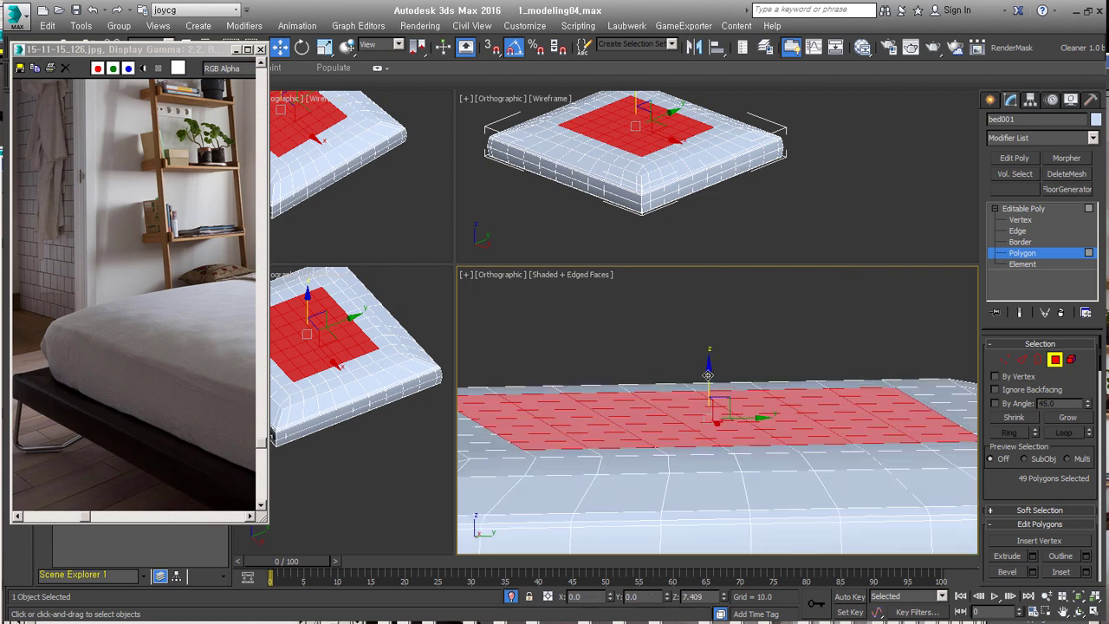
{"action": "middle_click_drag", "start_coordinate": [771, 442], "coordinate": [720, 446], "text": "alt"}
{"action": "scroll", "coordinate": [720, 445], "scroll_direction": "up", "scroll_amount": 3}
{"action": "key", "text": "ctrl+t"}
{"action": "key", "text": "F4"}
{"action": "left_click", "coordinate": [1018, 242]}
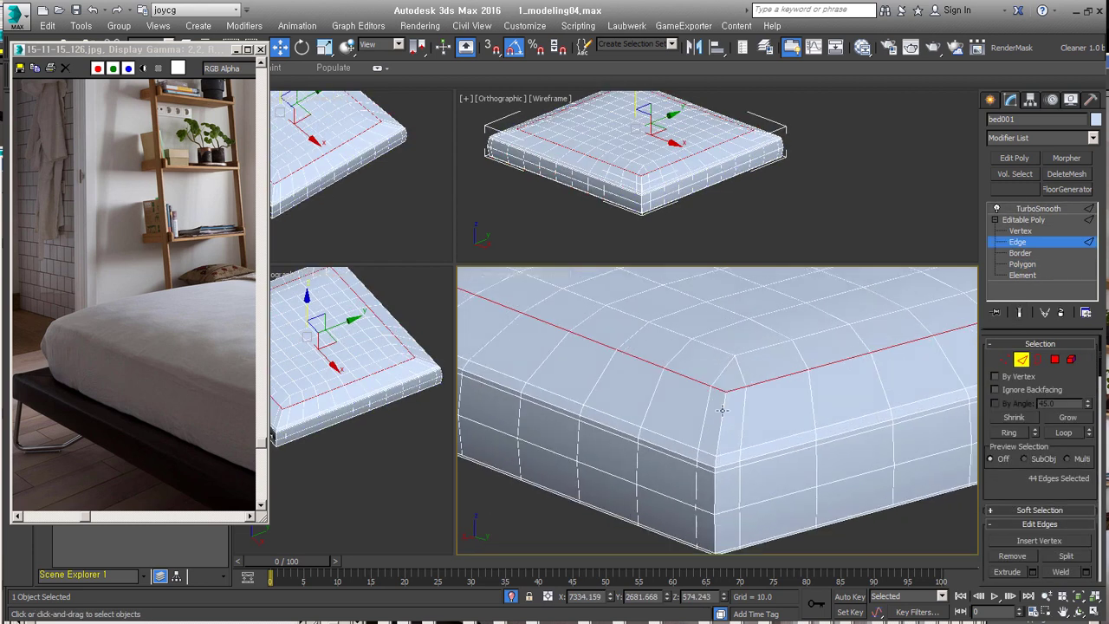
Raise the mattress TurboSmooth Iterations to 2, then 3, comparing against the reference photo.
{"action": "left_click", "coordinate": [1011, 555]}
{"action": "scroll", "coordinate": [716, 468], "scroll_direction": "down", "scroll_amount": 2}
{"action": "left_click", "coordinate": [1038, 208]}
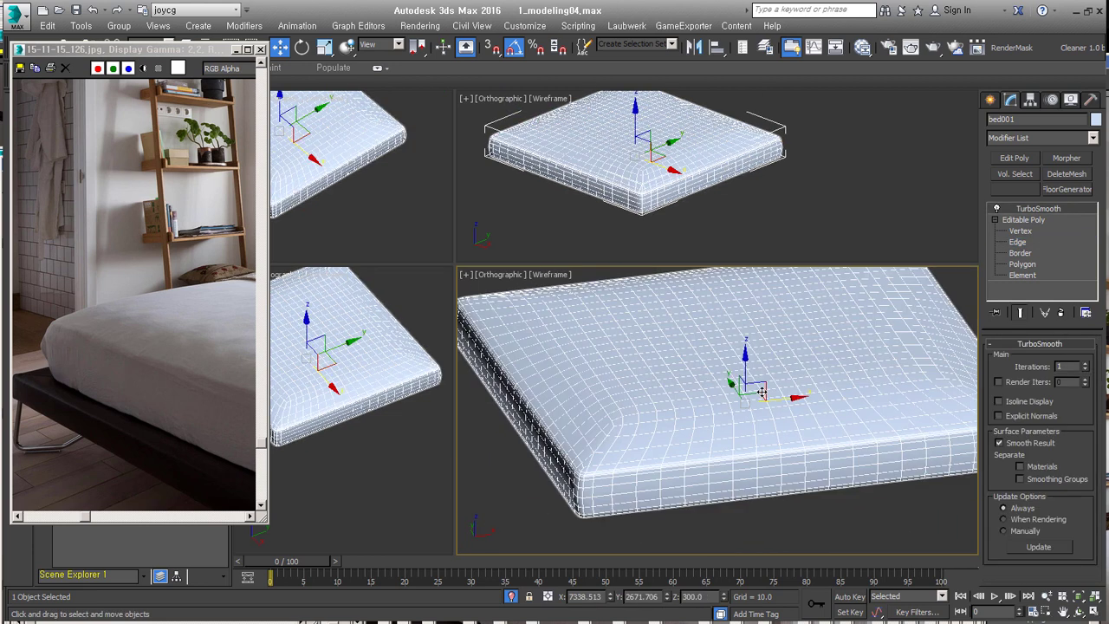
{"action": "scroll", "coordinate": [602, 431], "scroll_direction": "down", "scroll_amount": 3}
{"action": "left_click", "coordinate": [1085, 367]}
{"action": "scroll", "coordinate": [743, 470], "scroll_direction": "up", "scroll_amount": 3}
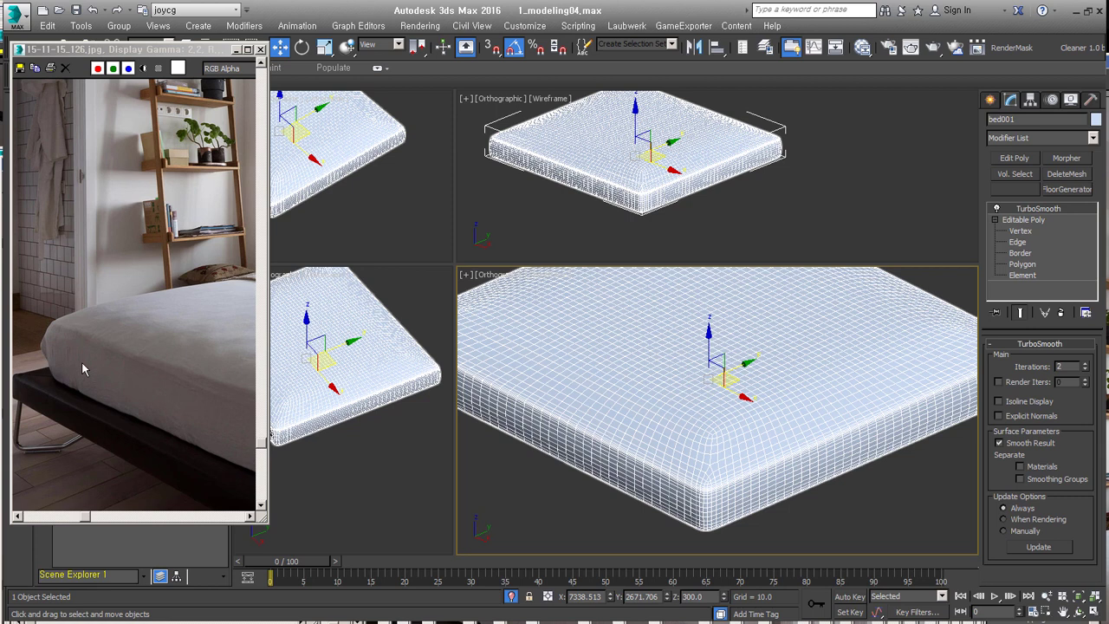
{"action": "left_click", "coordinate": [178, 398], "text": "ctrl"}
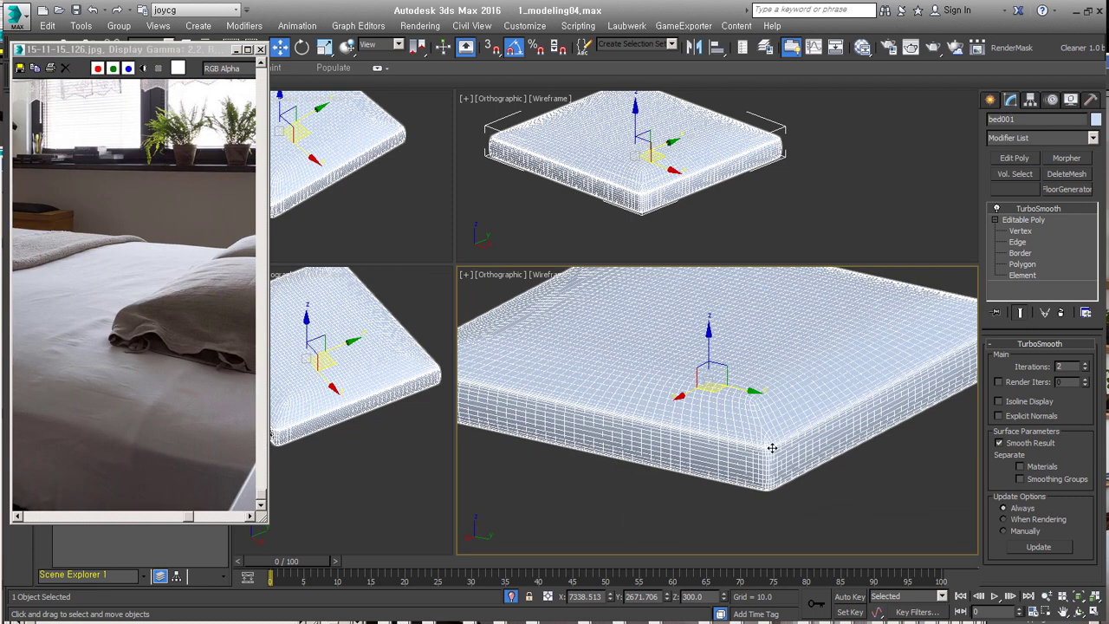
{"action": "mouse_move", "coordinate": [743, 493]}
{"action": "middle_mouse_down", "text": "alt"}
{"action": "mouse_move", "coordinate": [809, 441]}
{"action": "mouse_move", "coordinate": [740, 365]}
{"action": "middle_mouse_up", "text": "alt"}
{"action": "left_click", "coordinate": [1085, 363]}
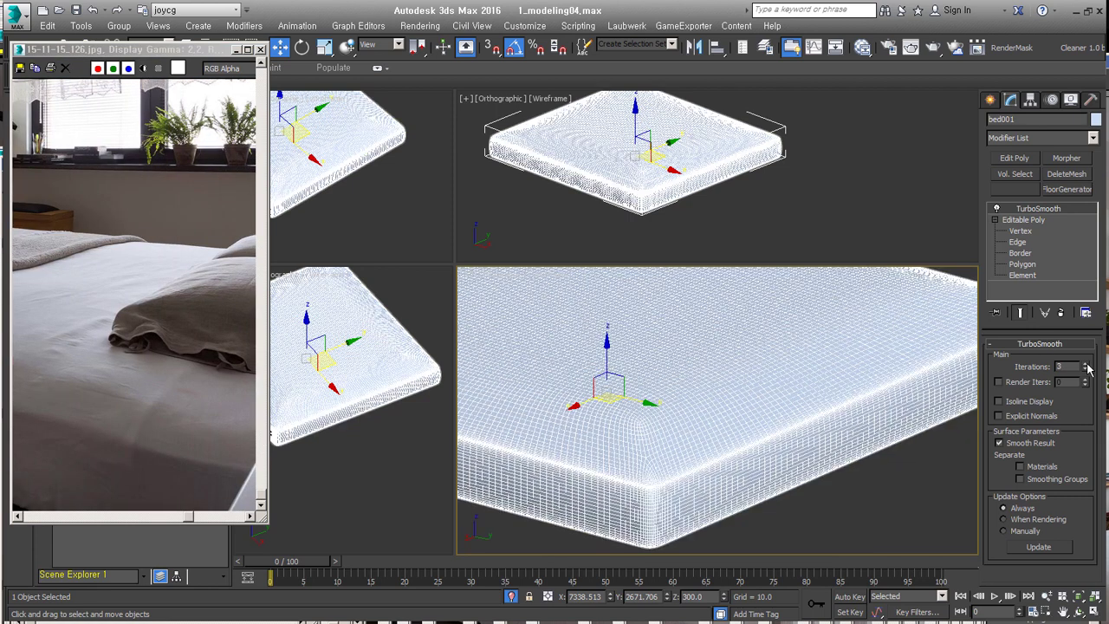
{"action": "middle_click_drag", "start_coordinate": [743, 416], "coordinate": [742, 505], "text": "alt"}
{"action": "middle_click_drag", "start_coordinate": [81, 397], "coordinate": [190, 416]}
{"action": "mouse_move", "coordinate": [812, 485]}
{"action": "middle_mouse_down", "text": "alt"}
{"action": "mouse_move", "coordinate": [812, 421]}
{"action": "mouse_move", "coordinate": [794, 365]}
{"action": "middle_mouse_up", "text": "alt"}
Add an Edit Poly layer above TurboSmooth and shrink the Paint Deformation brush.
{"action": "key", "text": "e"}
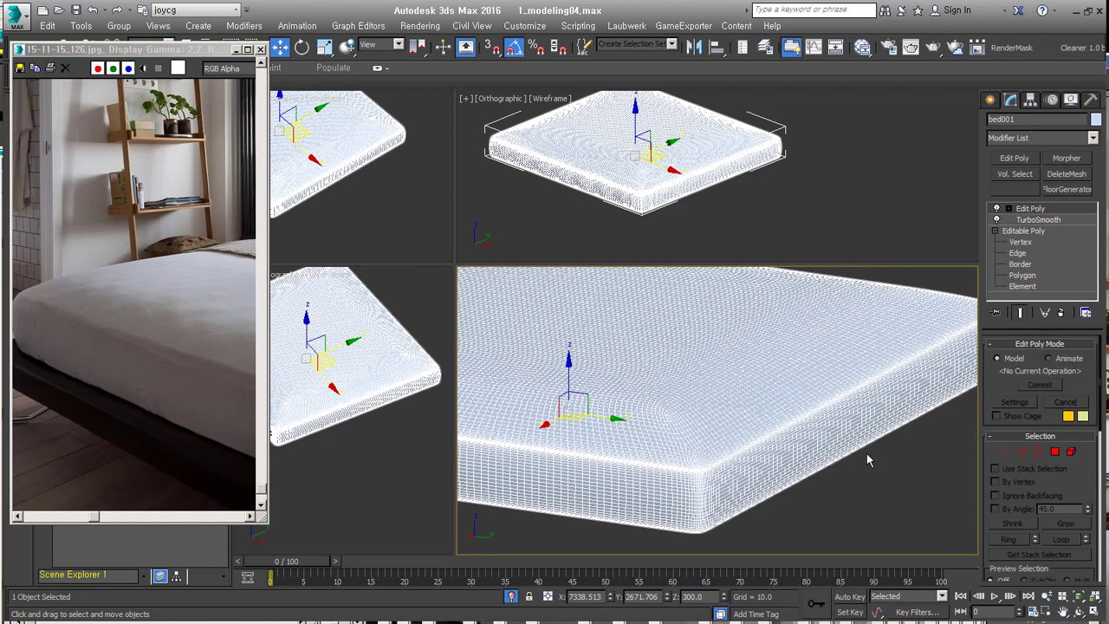
{"action": "scroll", "coordinate": [806, 433], "scroll_direction": "up", "scroll_amount": 3}
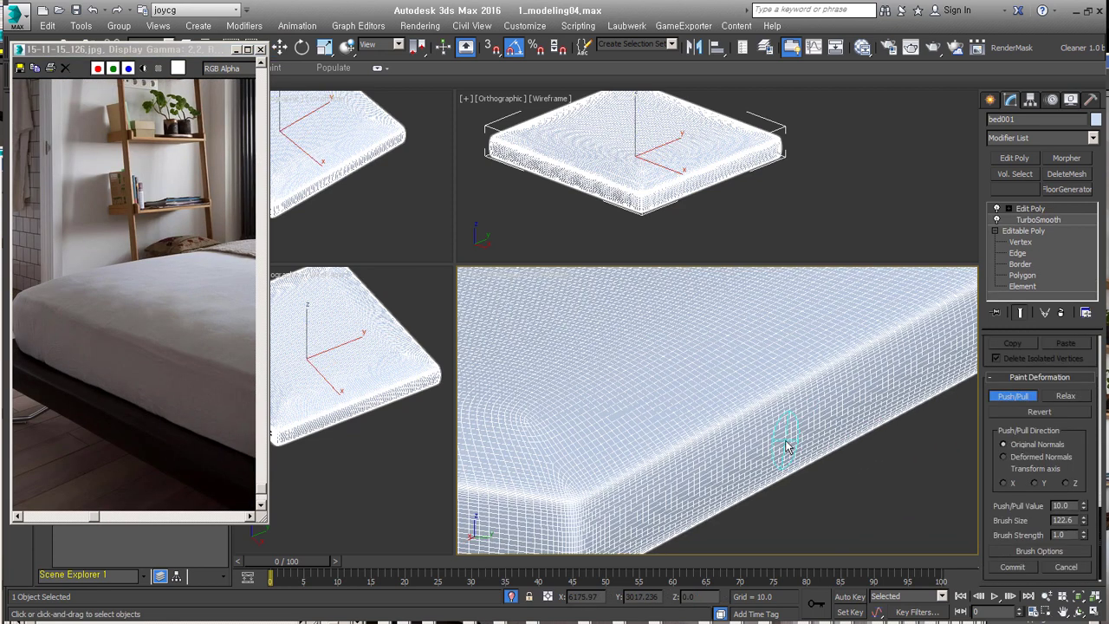
{"action": "key", "text": "F3"}
{"action": "middle_click_drag", "start_coordinate": [855, 384], "coordinate": [879, 409], "text": "alt"}
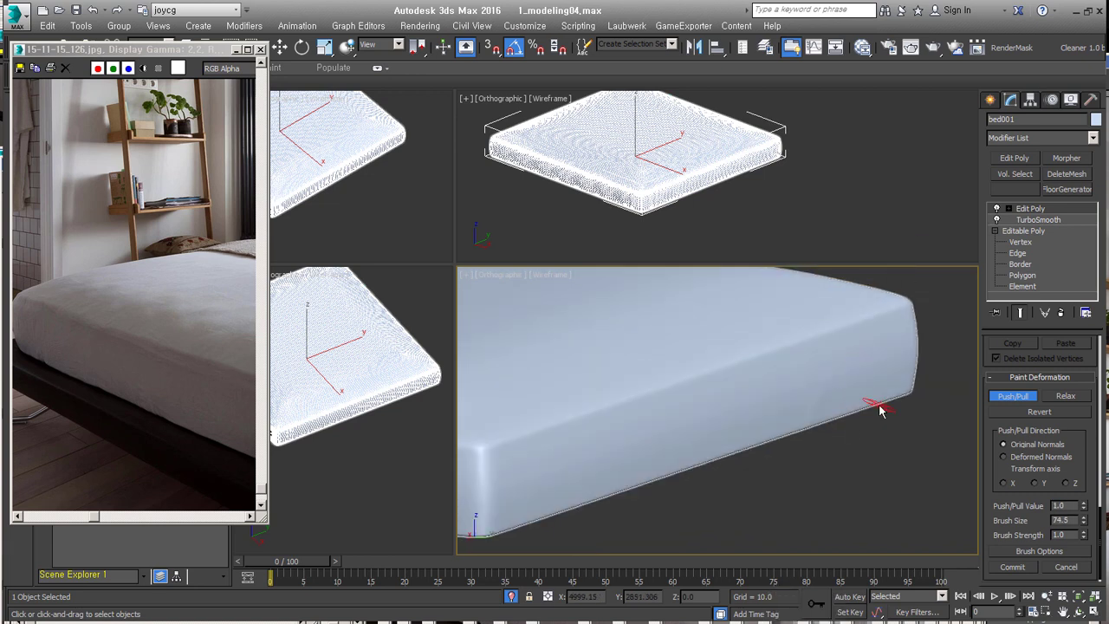
{"action": "middle_click_drag", "start_coordinate": [688, 419], "coordinate": [577, 481], "text": "alt"}
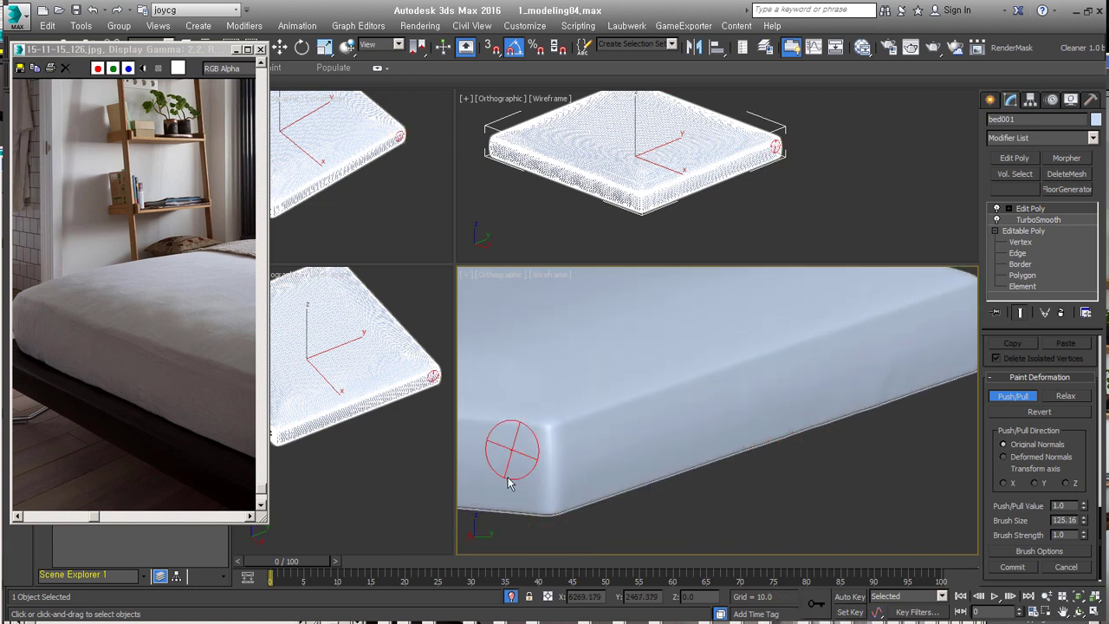
{"action": "mouse_move", "coordinate": [742, 390]}
{"action": "middle_mouse_down", "text": "alt"}
{"action": "mouse_move", "coordinate": [829, 384]}
{"action": "mouse_move", "coordinate": [775, 445]}
{"action": "mouse_move", "coordinate": [610, 435]}
{"action": "mouse_move", "coordinate": [871, 446]}
{"action": "mouse_move", "coordinate": [698, 428]}
{"action": "middle_mouse_up", "text": "alt"}
Paint push/pull wrinkles along the mattress sides and relax them smoother.
{"action": "left_click_drag", "start_coordinate": [661, 475], "coordinate": [624, 495], "text": "shift"}
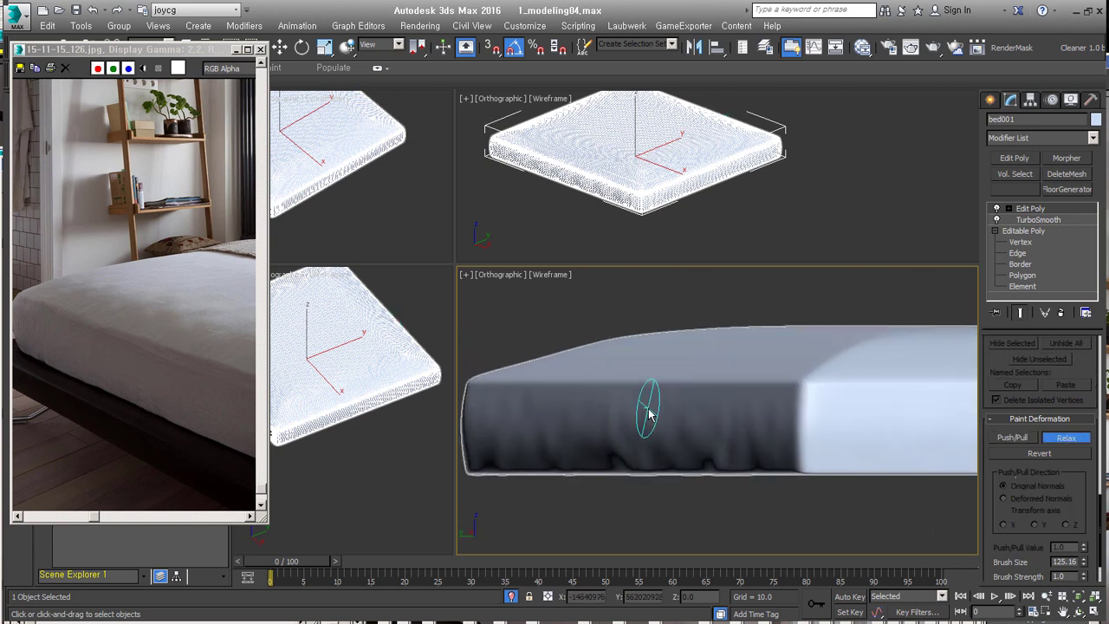
{"action": "middle_click_drag", "start_coordinate": [634, 414], "coordinate": [718, 406]}
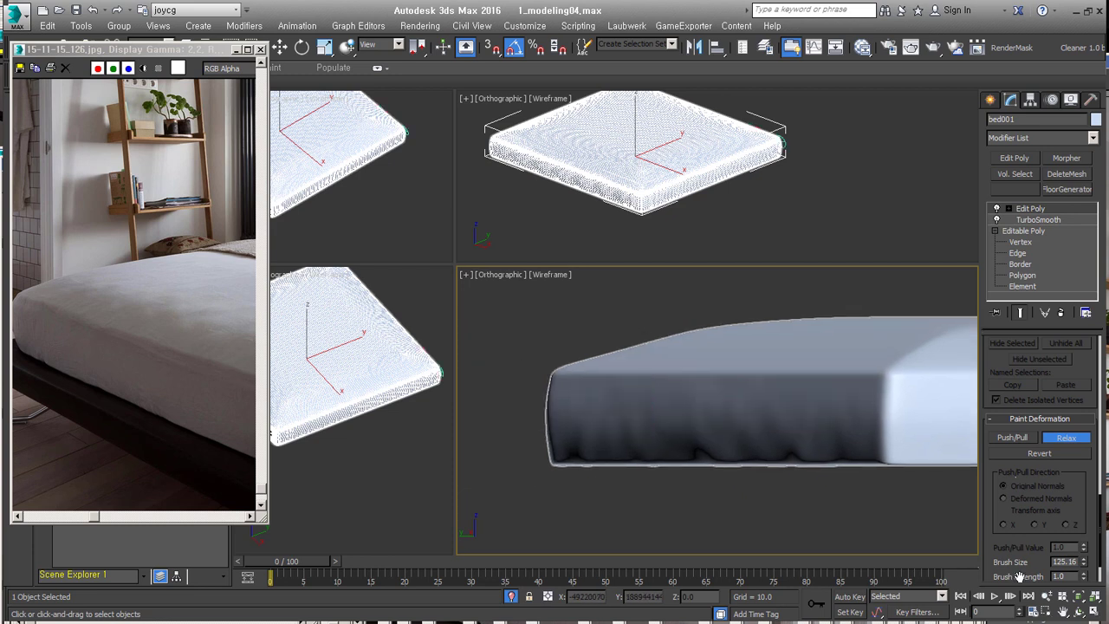
{"action": "middle_click_drag", "start_coordinate": [863, 428], "coordinate": [927, 511], "text": "alt"}
{"action": "mouse_move", "coordinate": [875, 411]}
{"action": "middle_mouse_down", "text": "alt"}
{"action": "mouse_move", "coordinate": [824, 384]}
{"action": "mouse_move", "coordinate": [827, 357]}
{"action": "mouse_move", "coordinate": [737, 468]}
{"action": "middle_mouse_up", "text": "alt"}
{"action": "scroll", "coordinate": [806, 453], "scroll_direction": "up", "scroll_amount": 3}
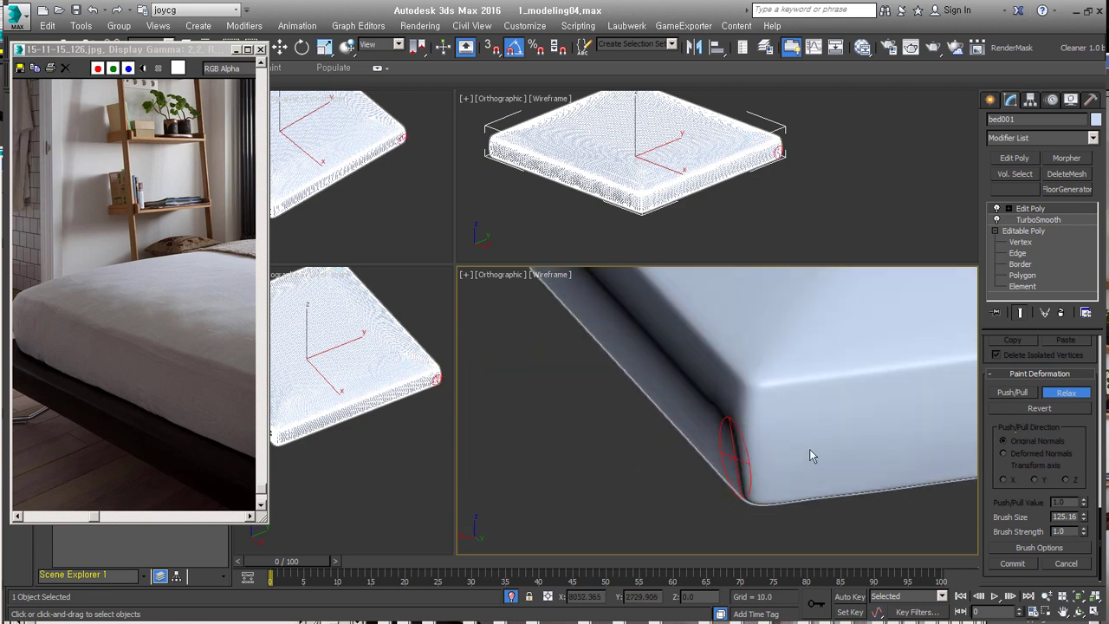
{"action": "middle_click_drag", "start_coordinate": [809, 449], "coordinate": [1043, 257], "text": "alt"}
{"action": "left_click", "coordinate": [1031, 207]}
Select the full edge loop around the mattress with Alt+L.
{"action": "key", "text": "2"}
{"action": "scroll", "coordinate": [685, 459], "scroll_direction": "up", "scroll_amount": 3}
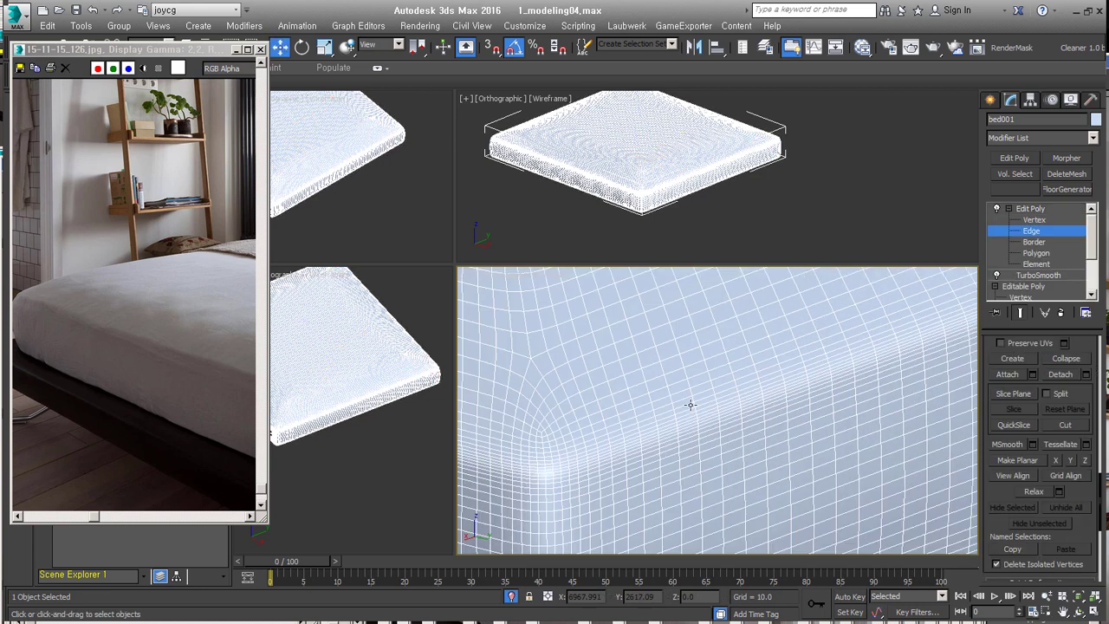
{"action": "scroll", "coordinate": [726, 473], "scroll_direction": "down", "scroll_amount": 2}
{"action": "key", "text": "alt+l"}
{"action": "scroll", "coordinate": [726, 473], "scroll_direction": "down", "scroll_amount": 2}
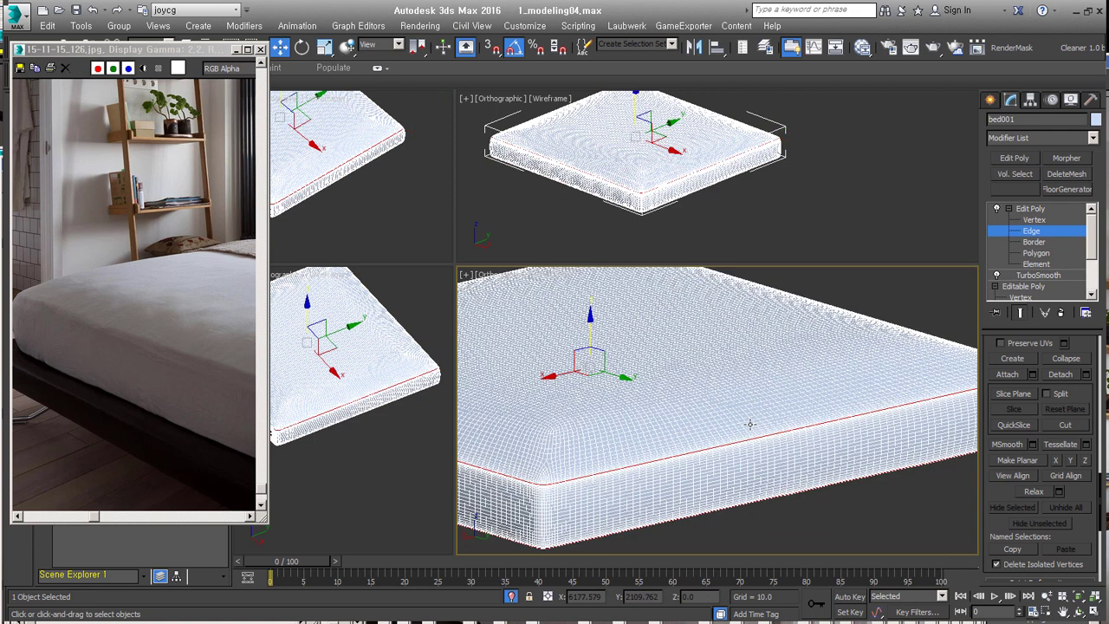
{"action": "scroll", "coordinate": [1087, 416], "scroll_direction": "down", "scroll_amount": 3}
{"action": "scroll", "coordinate": [1088, 416], "scroll_direction": "up", "scroll_amount": 1}
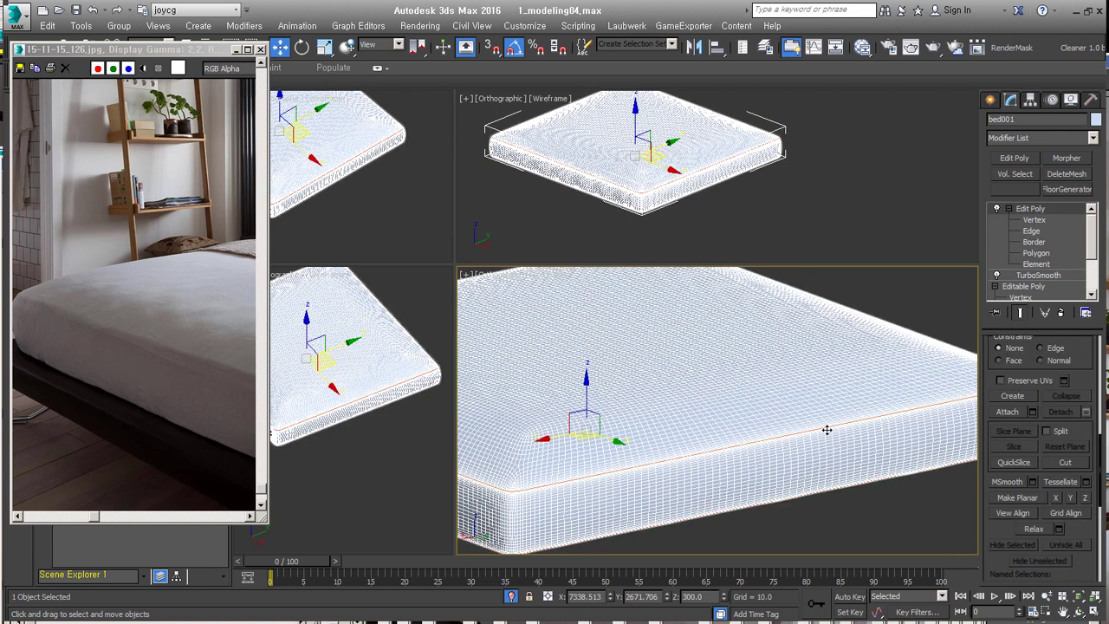
{"action": "scroll", "coordinate": [824, 425], "scroll_direction": "up", "scroll_amount": 3}
{"action": "scroll", "coordinate": [785, 422], "scroll_direction": "down", "scroll_amount": 2}
{"action": "scroll", "coordinate": [785, 422], "scroll_direction": "down", "scroll_amount": 3}
{"action": "middle_click_drag", "start_coordinate": [773, 478], "coordinate": [910, 423], "text": "alt"}
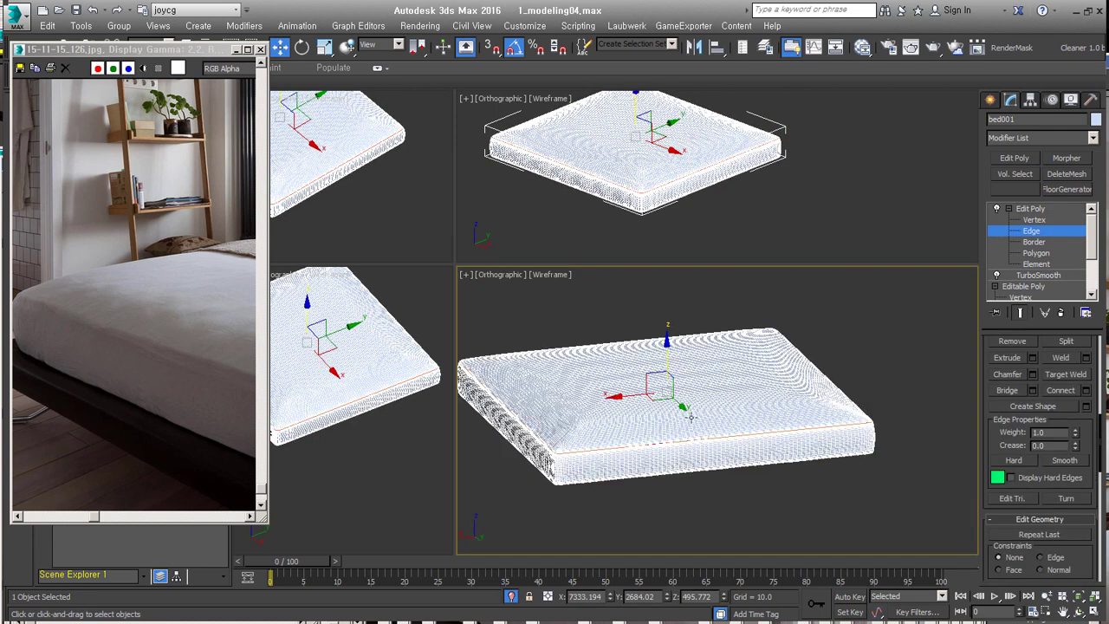
{"action": "scroll", "coordinate": [910, 422], "scroll_direction": "up", "scroll_amount": 2}
Select the mattress top element and detach it as a new object, Object003.
{"action": "key", "text": "5"}
{"action": "scroll", "coordinate": [910, 423], "scroll_direction": "down", "scroll_amount": 2}
{"action": "left_click", "coordinate": [819, 434]}
{"action": "left_click", "coordinate": [1061, 411]}
{"action": "key", "text": "Return"}
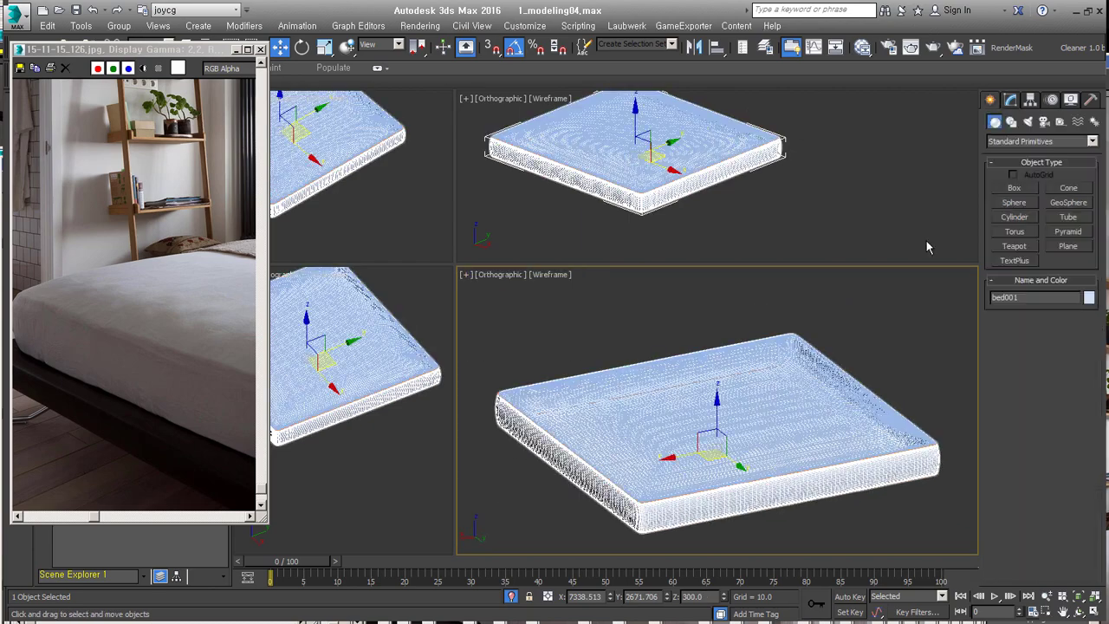
{"action": "scroll", "coordinate": [912, 409], "scroll_direction": "up", "scroll_amount": 3}
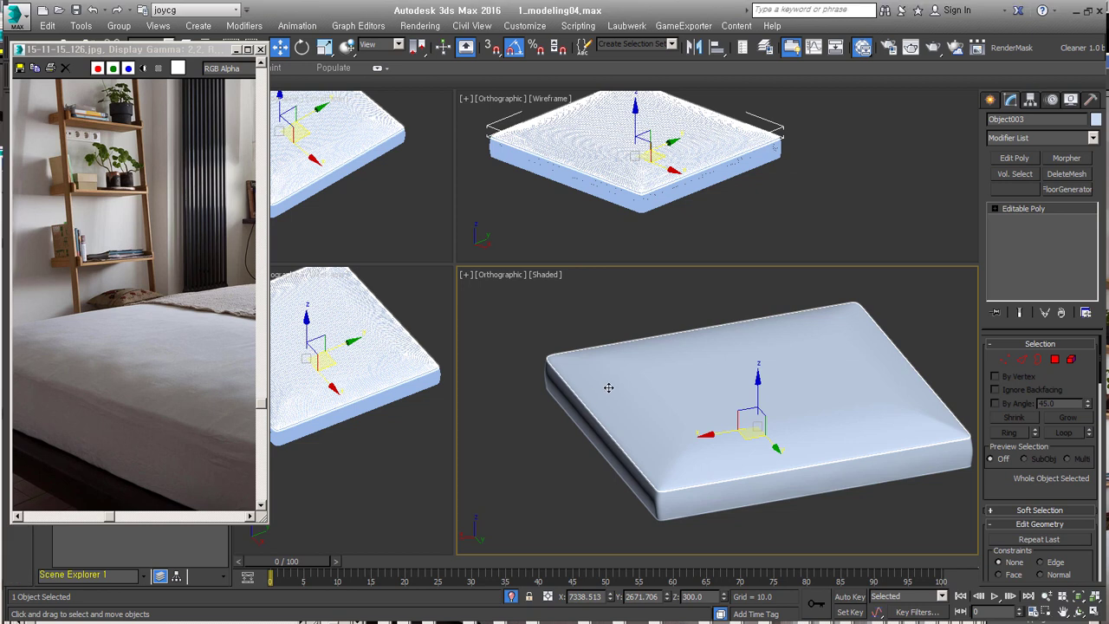
Add a radial Gradient Ramp map, Map #6, in the Slate Material Editor.
{"action": "key", "text": "m"}
{"action": "middle_click_drag", "start_coordinate": [359, 217], "coordinate": [481, 299]}
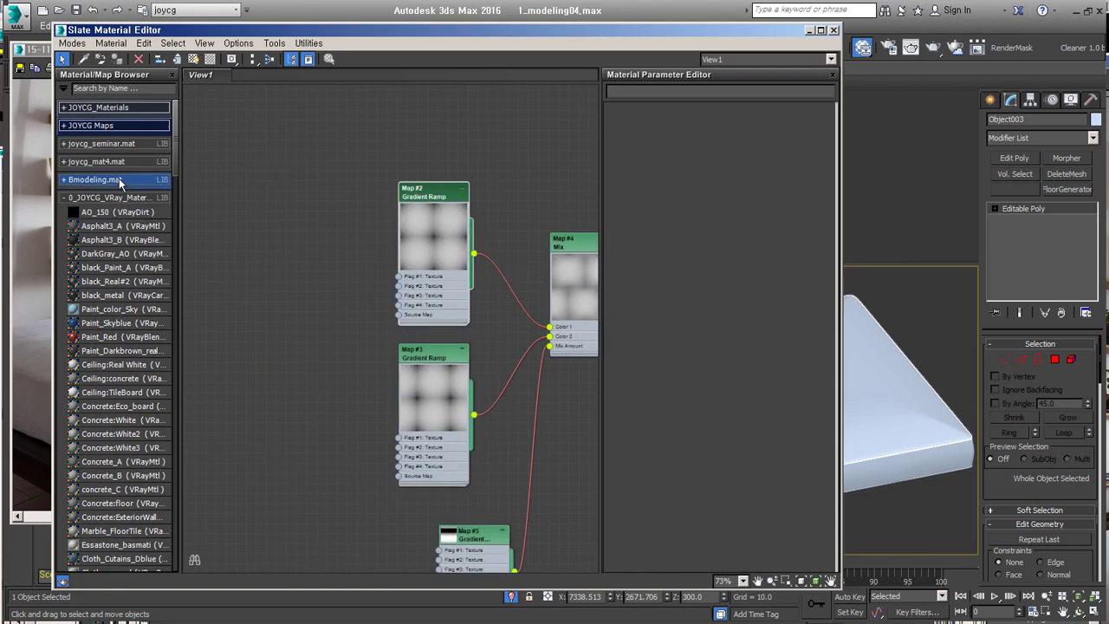
{"action": "left_click", "coordinate": [90, 125]}
{"action": "left_click_drag", "start_coordinate": [107, 265], "coordinate": [269, 226]}
{"action": "scroll", "coordinate": [291, 260], "scroll_direction": "up", "scroll_amount": 2}
{"action": "double_click", "coordinate": [448, 186]}
{"action": "double_click", "coordinate": [291, 226]}
{"action": "left_click", "coordinate": [684, 342]}
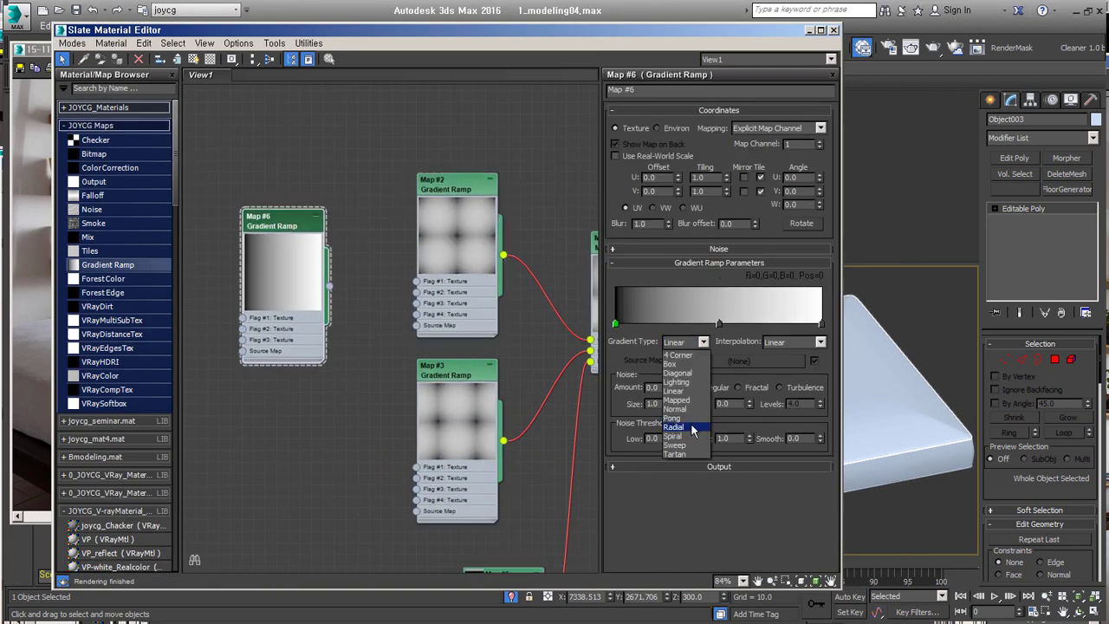
Inspect Map #2's gradient end-flag colour and Map #5's gradient settings.
{"action": "double_click", "coordinate": [454, 182]}
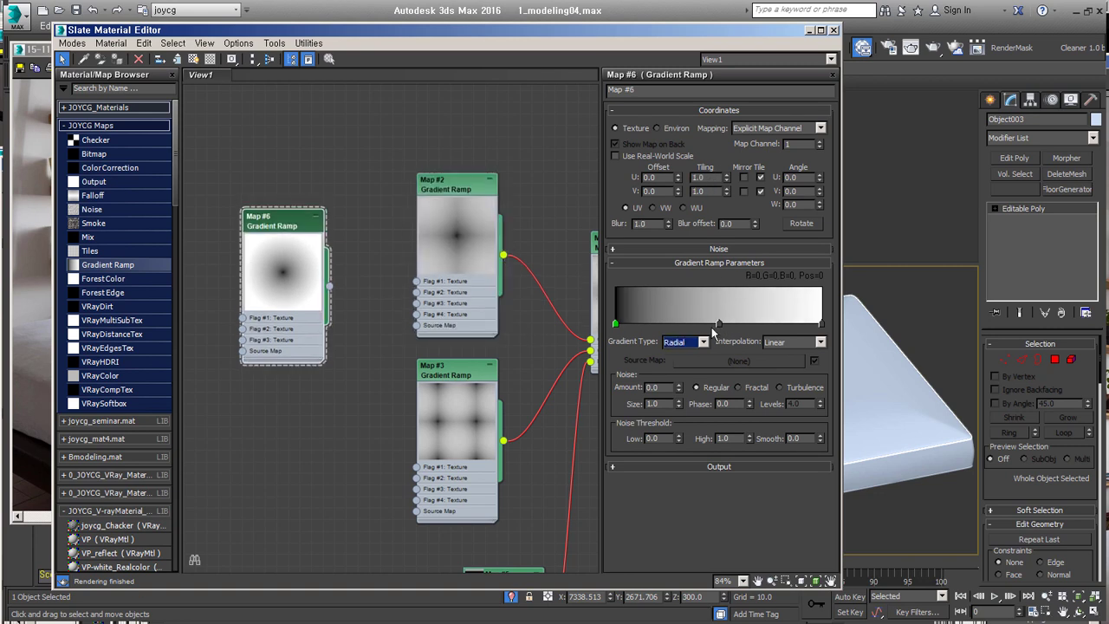
{"action": "double_click", "coordinate": [822, 325]}
{"action": "left_click", "coordinate": [549, 200]}
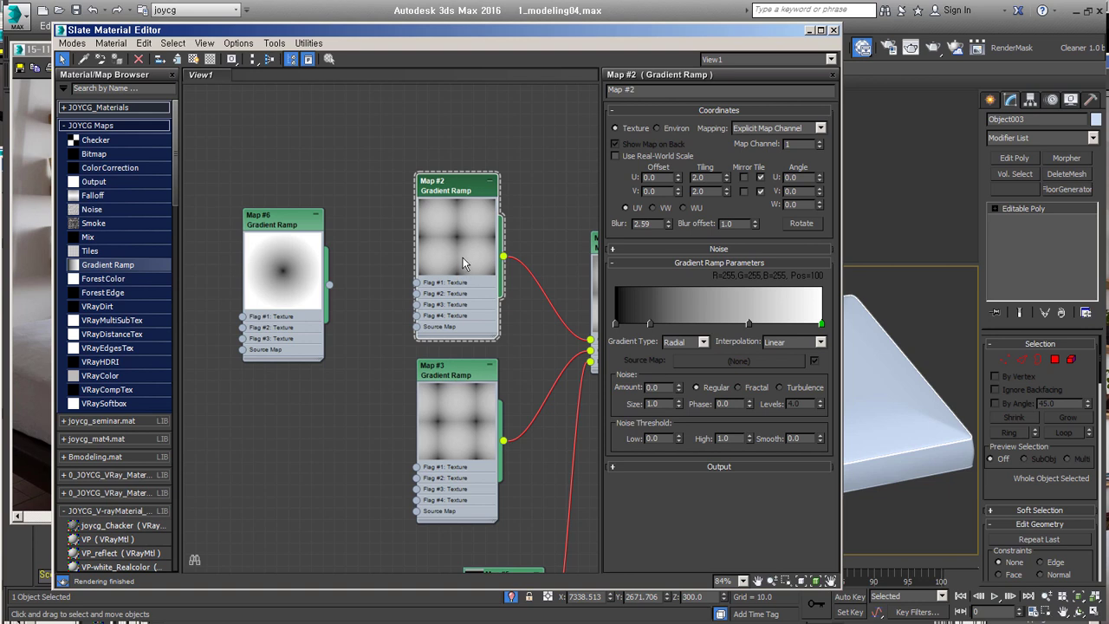
{"action": "middle_click_drag", "start_coordinate": [448, 248], "coordinate": [404, 257]}
{"action": "middle_click_drag", "start_coordinate": [416, 384], "coordinate": [434, 305]}
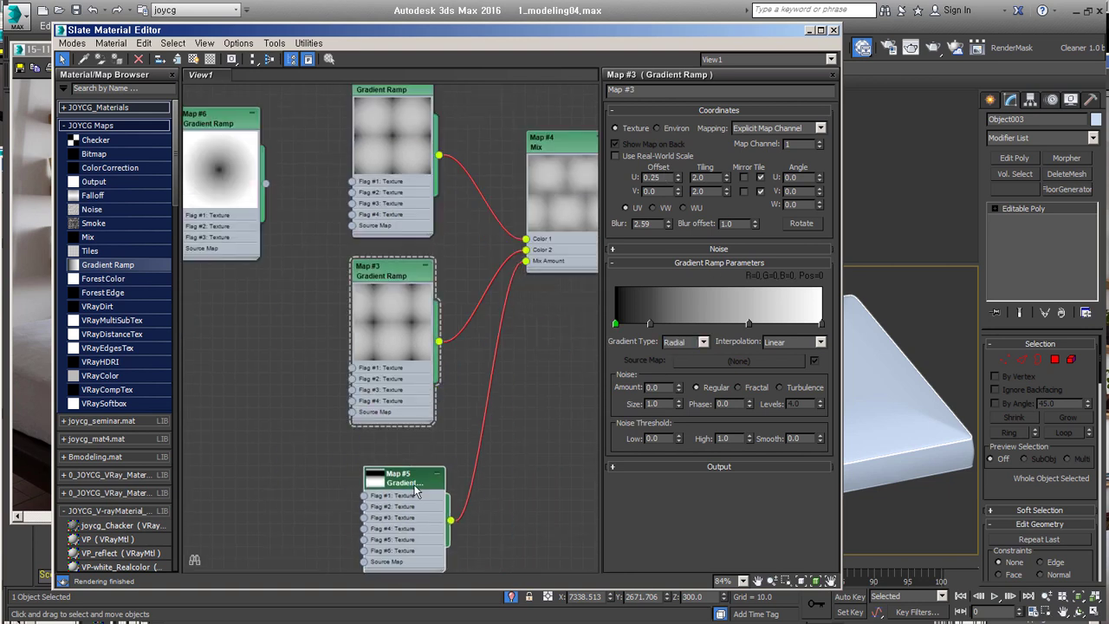
{"action": "left_click", "coordinate": [374, 491]}
{"action": "scroll", "coordinate": [429, 437], "scroll_direction": "up", "scroll_amount": 1}
{"action": "scroll", "coordinate": [462, 544], "scroll_direction": "down", "scroll_amount": 1}
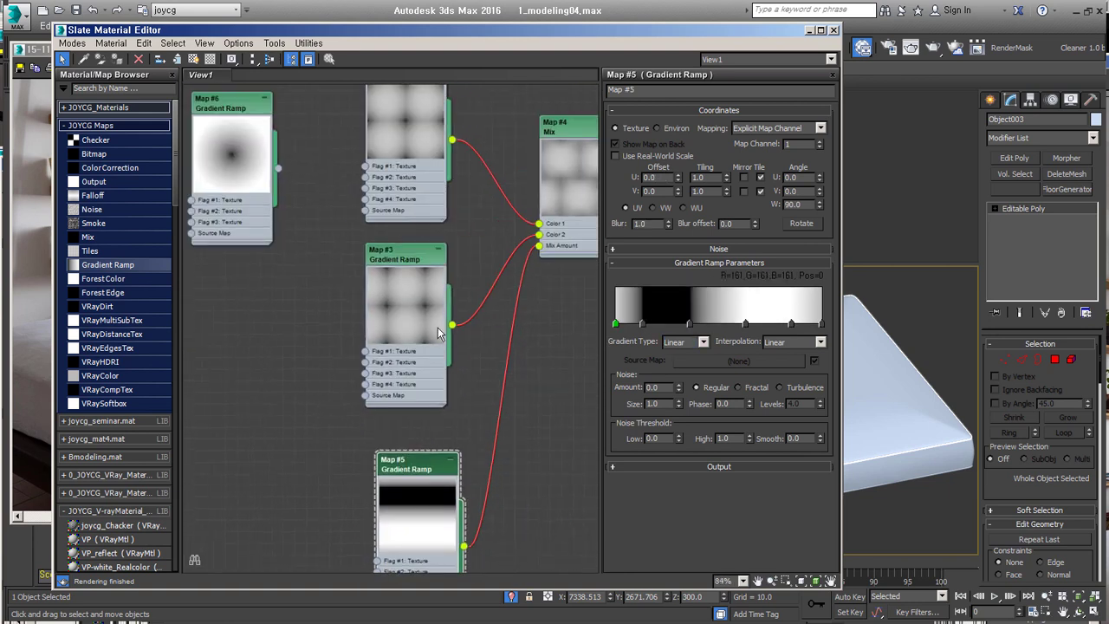
Check the Map #4 Mix settings, then move the editor aside to reveal the slab.
{"action": "middle_click_drag", "start_coordinate": [535, 431], "coordinate": [439, 430]}
{"action": "left_click", "coordinate": [472, 130]}
{"action": "middle_click_drag", "start_coordinate": [318, 136], "coordinate": [329, 159]}
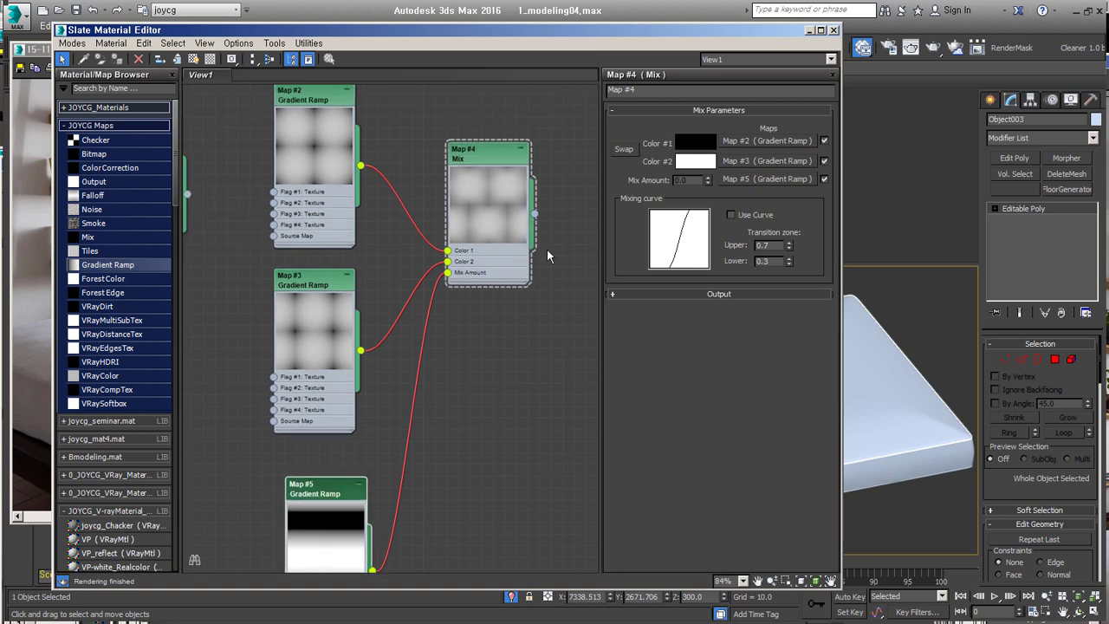
{"action": "left_click_drag", "start_coordinate": [346, 30], "coordinate": [210, 29]}
{"action": "middle_click_drag", "start_coordinate": [866, 389], "coordinate": [831, 415], "text": "alt"}
{"action": "left_click", "coordinate": [1040, 138]}
Displace the slab with Map #4 Mix at strength 18.632 and Luminance Center 0.715.
{"action": "left_click", "coordinate": [1013, 163]}
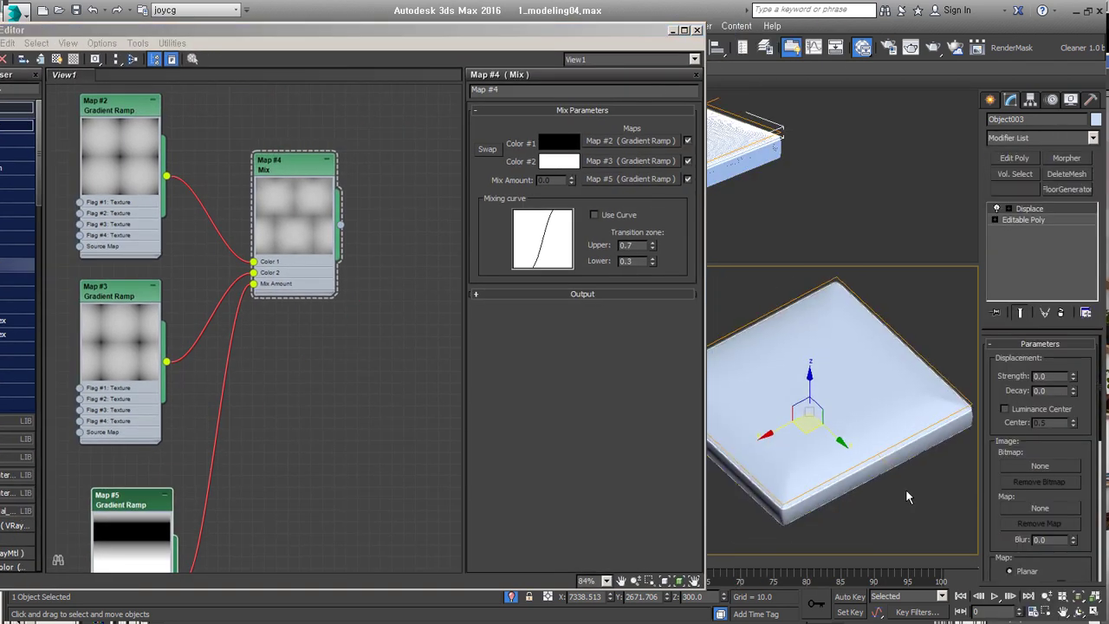
{"action": "key", "text": "1"}
{"action": "key", "text": "1"}
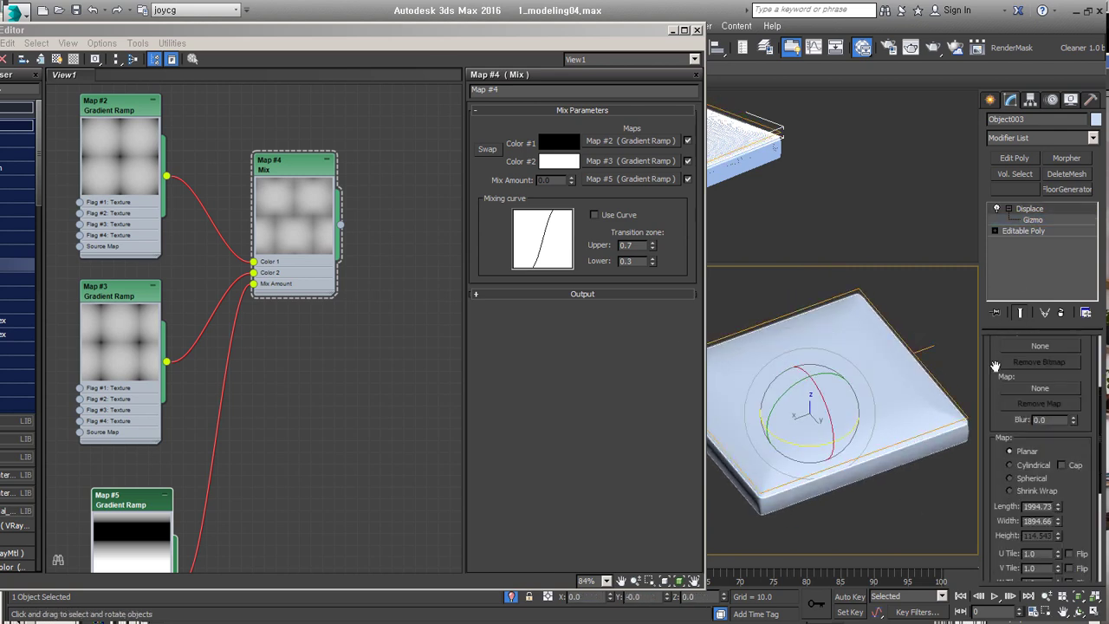
{"action": "left_click_drag", "start_coordinate": [1074, 375], "coordinate": [1074, 329]}
{"action": "key", "text": "1"}
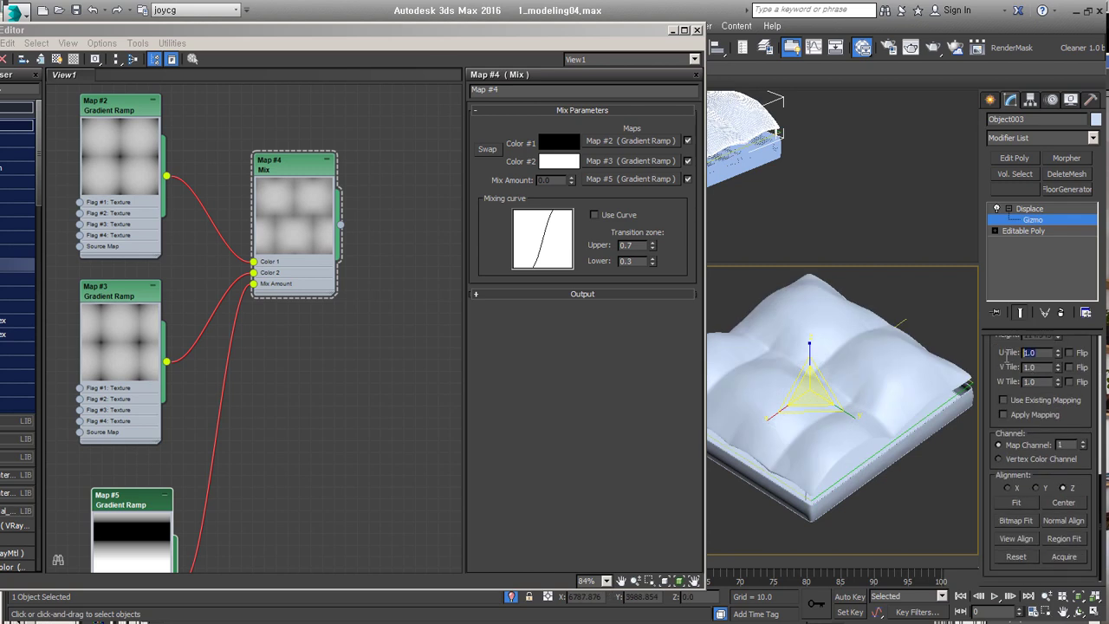
{"action": "left_click_drag", "start_coordinate": [1030, 376], "coordinate": [1030, 440]}
{"action": "left_click_drag", "start_coordinate": [1072, 375], "coordinate": [1073, 347]}
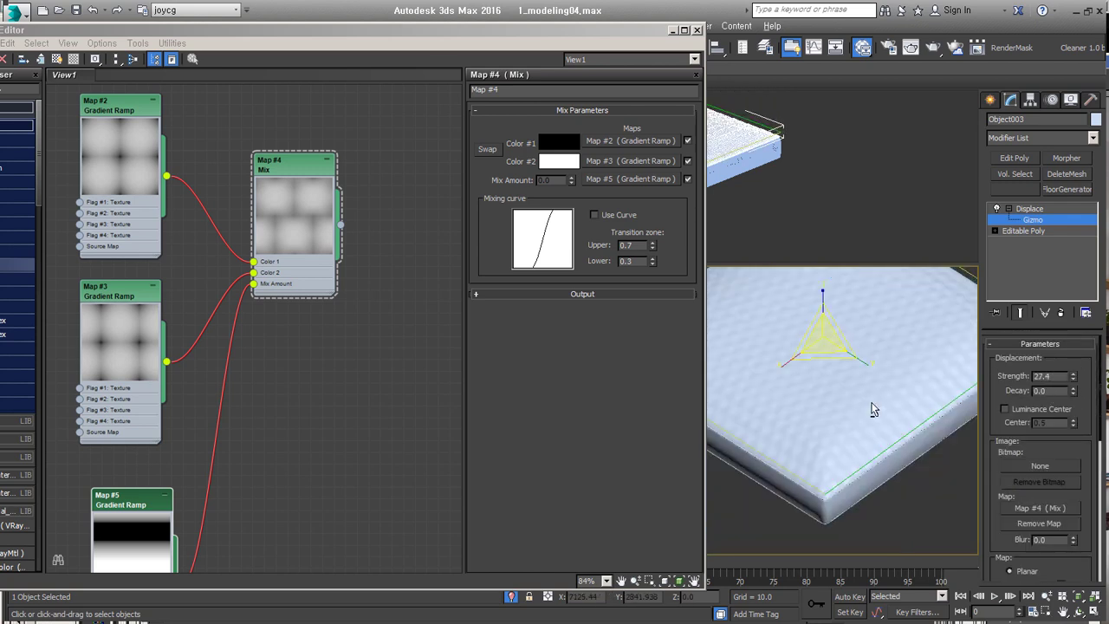
{"action": "left_click", "coordinate": [1068, 411]}
{"action": "left_click_drag", "start_coordinate": [1073, 422], "coordinate": [1072, 407]}
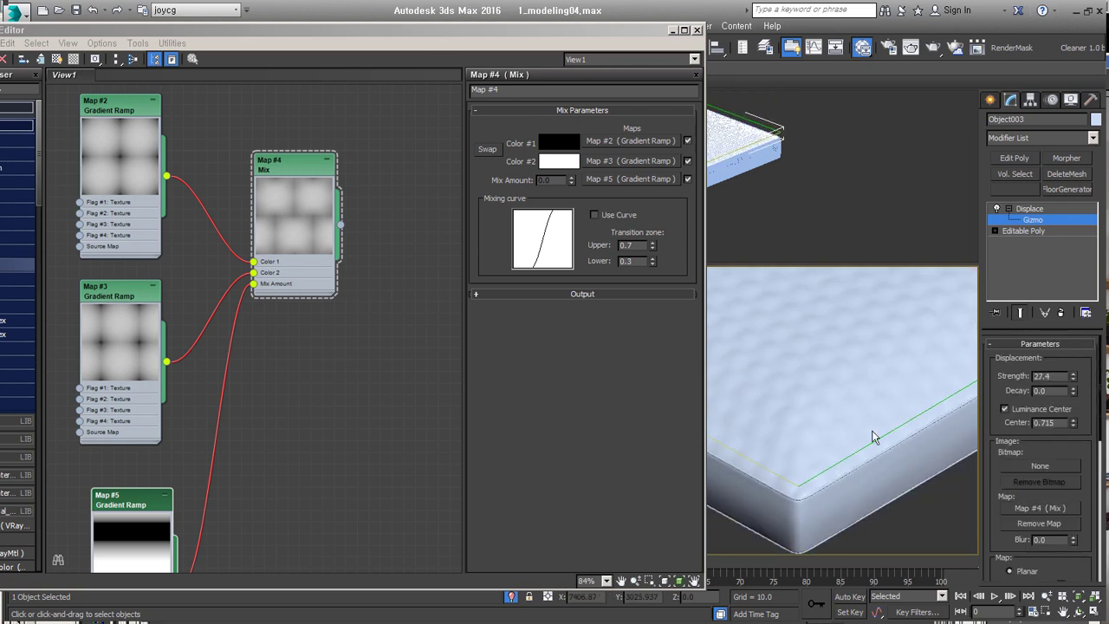
{"action": "middle_click_drag", "start_coordinate": [864, 541], "coordinate": [864, 403]}
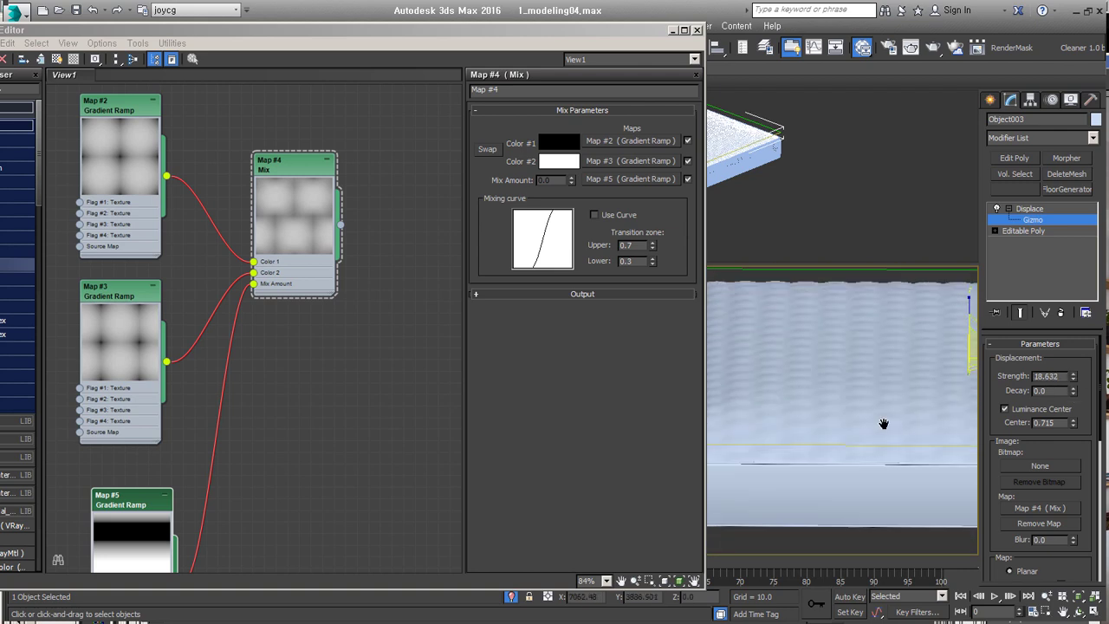
{"action": "left_click_drag", "start_coordinate": [1073, 376], "coordinate": [1072, 416]}
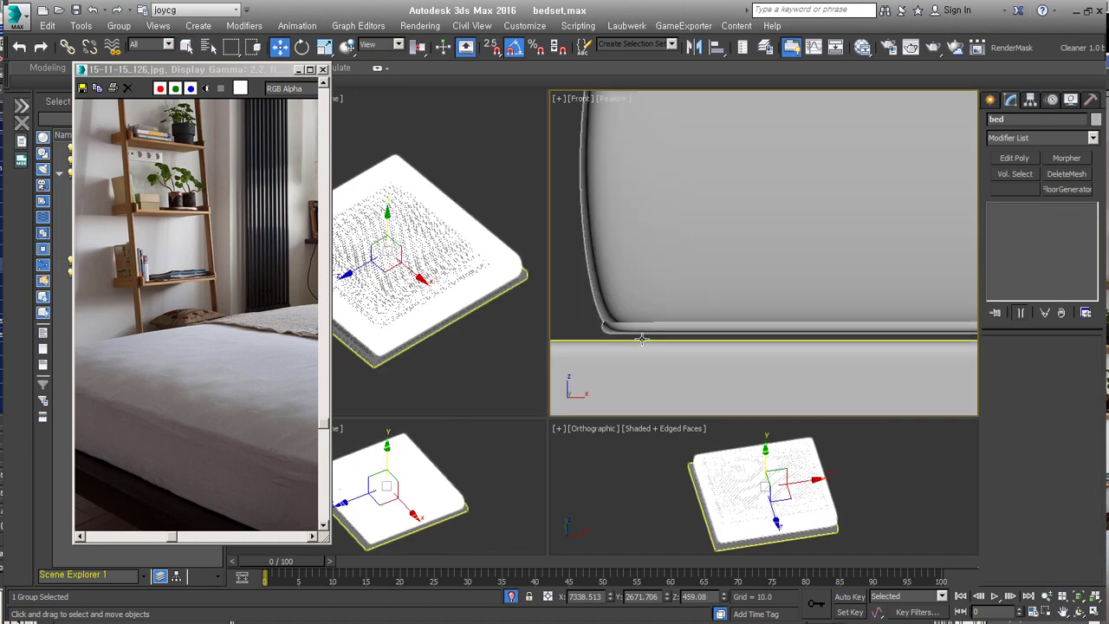
Export the selected mattress and bed frame objects as OBJ.
{"action": "left_click", "coordinate": [18, 16]}
{"action": "left_click", "coordinate": [175, 119]}
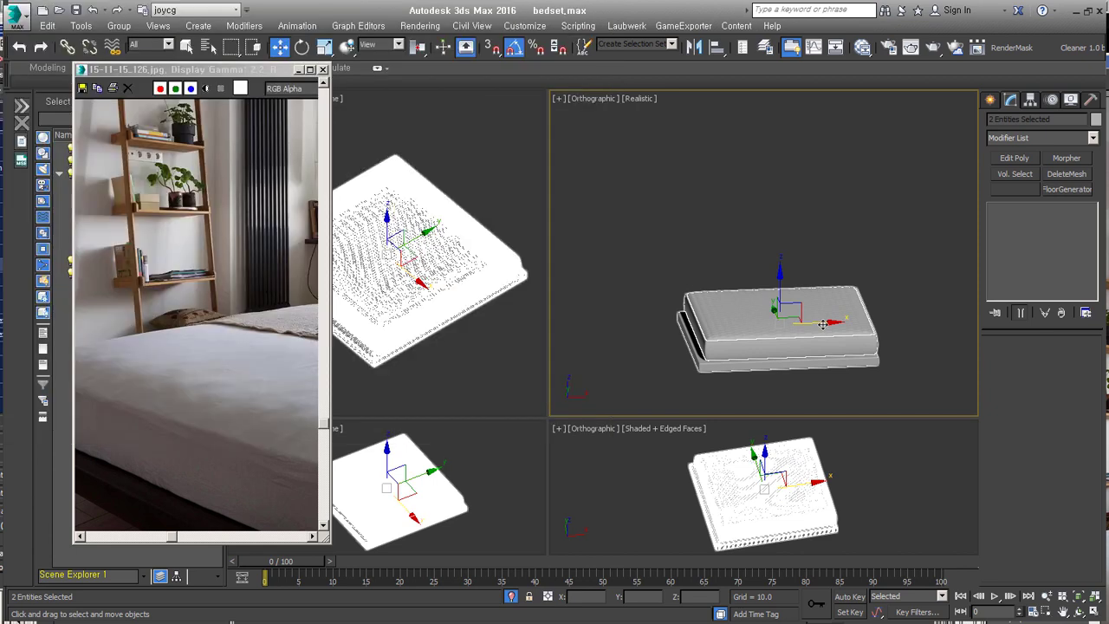
{"action": "left_click", "coordinate": [17, 16]}
{"action": "mouse_move", "coordinate": [178, 134]}
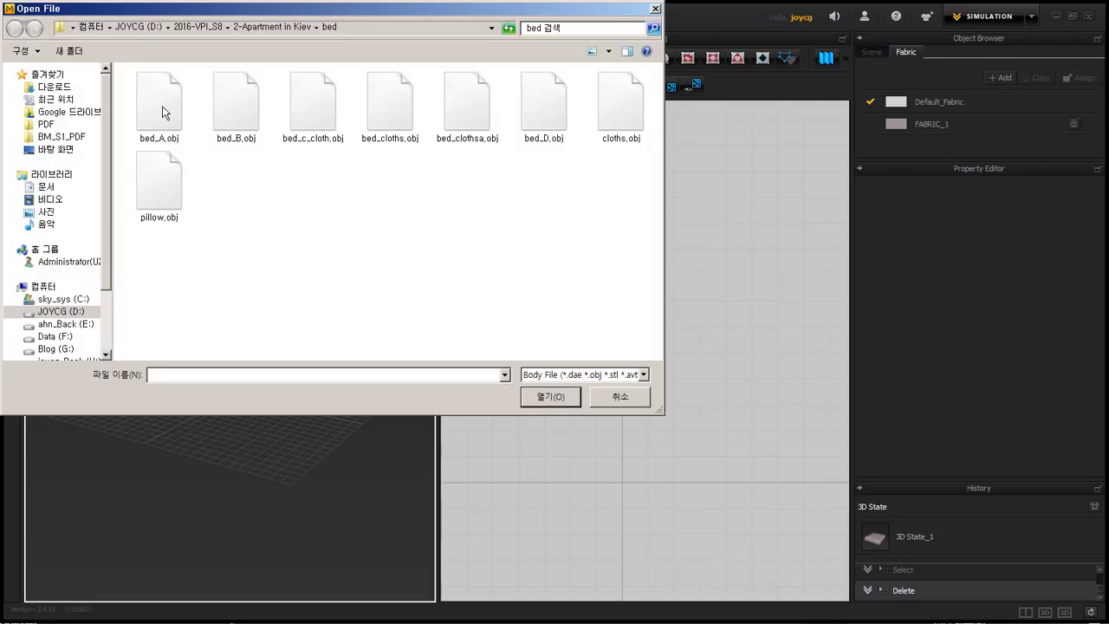
Import the bed_B.obj bed model at the default import scale.
{"action": "double_click", "coordinate": [164, 111]}
{"action": "key", "text": "Return"}
{"action": "left_click", "coordinate": [564, 384]}
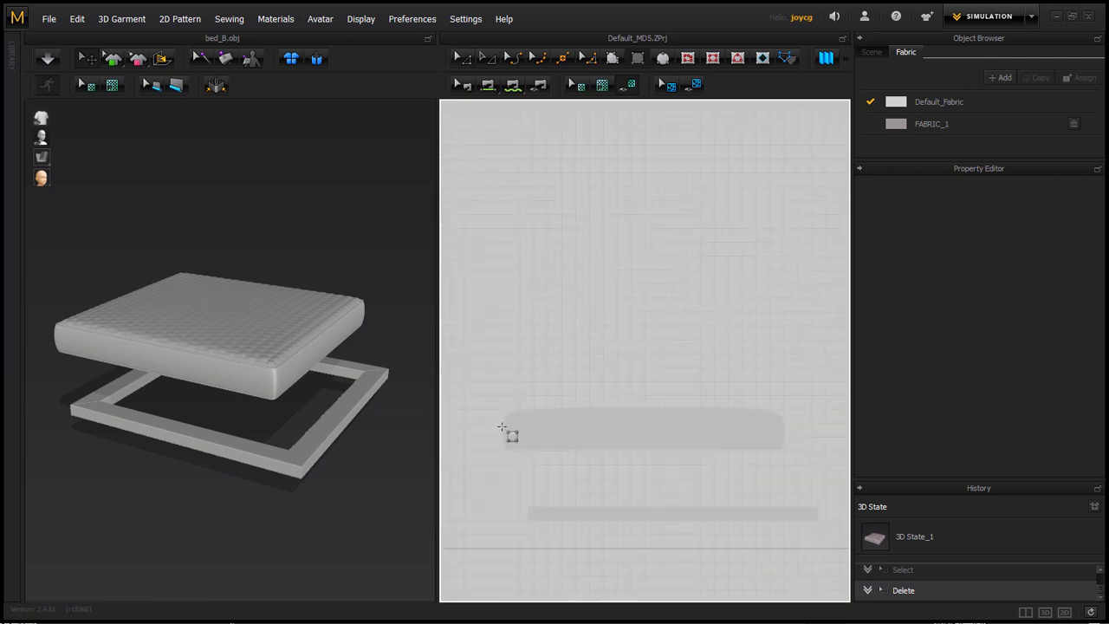
Place a 1643.8 × 1987.5 mm rectangle above the bed and simulate it onto the mattress top.
{"action": "left_click_drag", "start_coordinate": [730, 159], "coordinate": [731, 159]}
{"action": "left_click_drag", "start_coordinate": [173, 312], "coordinate": [216, 392]}
{"action": "right_click_drag", "start_coordinate": [217, 392], "coordinate": [223, 485]}
{"action": "scroll", "coordinate": [225, 492], "scroll_direction": "up", "scroll_amount": 3}
{"action": "scroll", "coordinate": [225, 492], "scroll_direction": "up", "scroll_amount": 3}
{"action": "key", "text": "space"}
{"action": "right_click_drag", "start_coordinate": [185, 408], "coordinate": [173, 381]}
{"action": "key", "text": "Escape"}
Select the full outline of the draped sheet panel.
{"action": "left_click", "coordinate": [641, 218]}
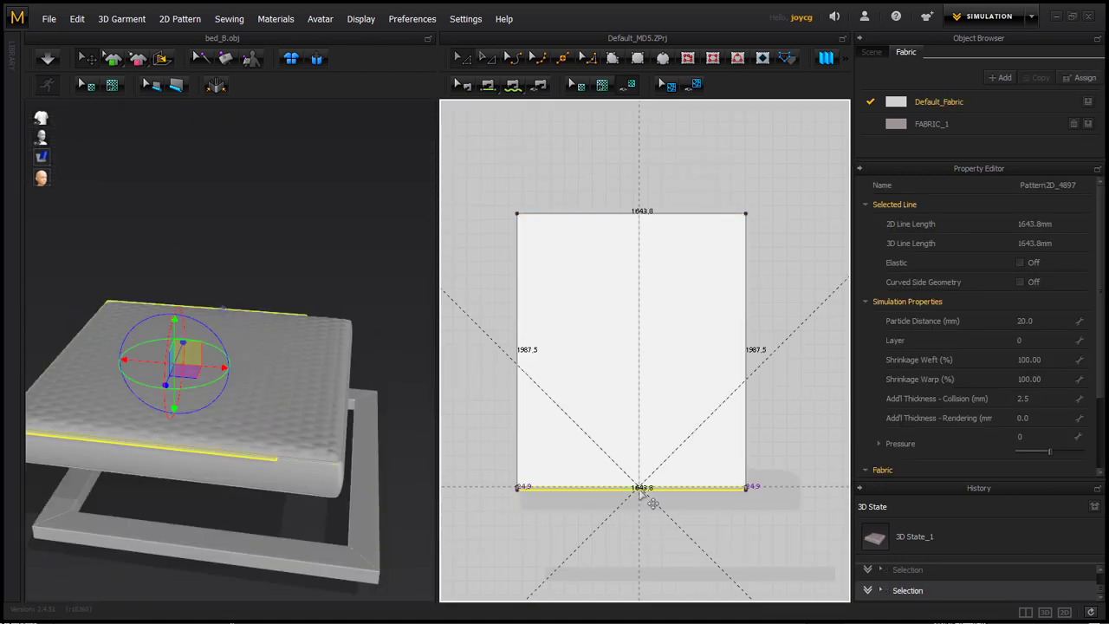
{"action": "left_click", "coordinate": [270, 387]}
{"action": "right_click_drag", "start_coordinate": [271, 386], "coordinate": [265, 458]}
{"action": "scroll", "coordinate": [289, 487], "scroll_direction": "up", "scroll_amount": 2}
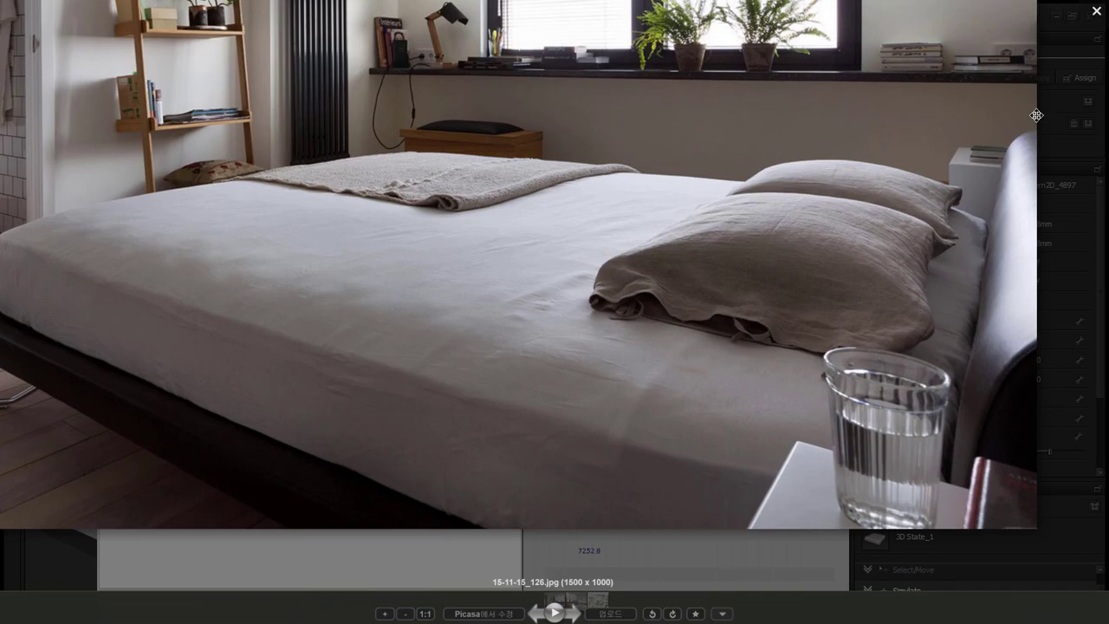
{"action": "key", "text": "Escape"}
{"action": "left_click", "coordinate": [733, 272]}
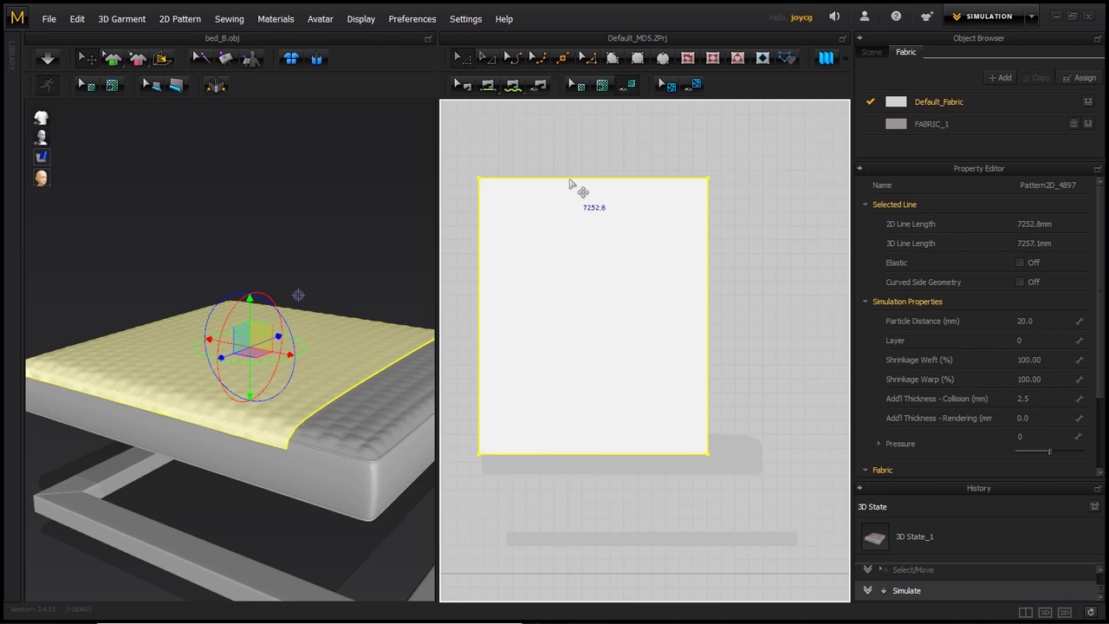
Offset the panel outline as an internal line and convert that line into a hole.
{"action": "right_click", "coordinate": [571, 183]}
{"action": "left_click", "coordinate": [685, 355]}
{"action": "left_click", "coordinate": [515, 367]}
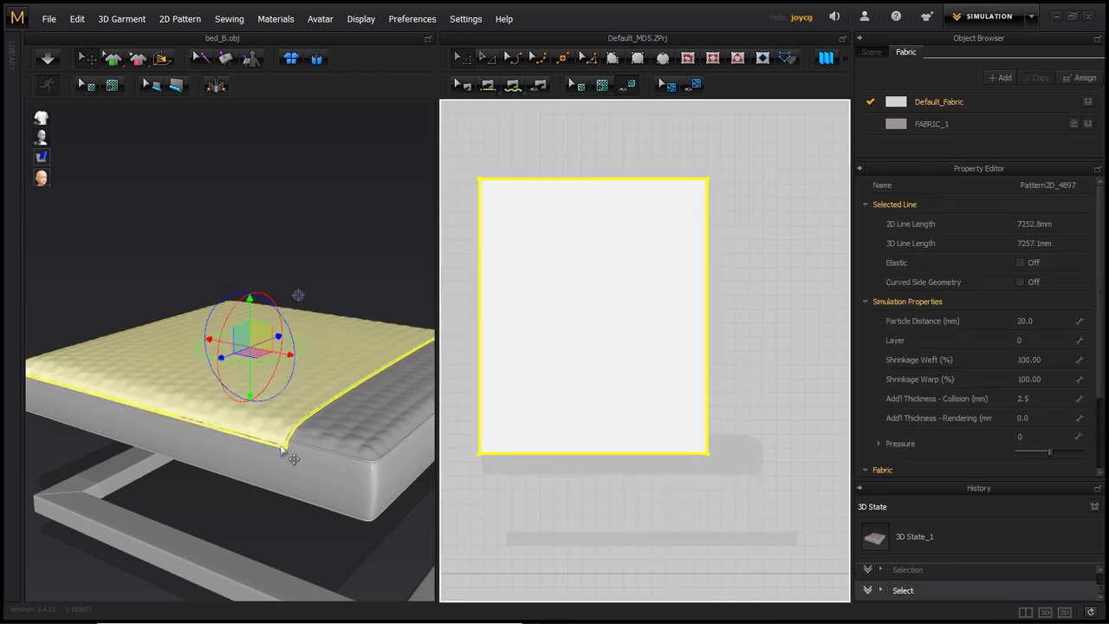
{"action": "middle_click_drag", "start_coordinate": [642, 479], "coordinate": [614, 474]}
{"action": "left_click", "coordinate": [664, 453]}
{"action": "scroll", "coordinate": [685, 451], "scroll_direction": "up", "scroll_amount": 3}
{"action": "right_click", "coordinate": [711, 451]}
{"action": "left_click", "coordinate": [762, 259]}
{"action": "scroll", "coordinate": [649, 463], "scroll_direction": "down", "scroll_amount": 3}
Segment-sew the first panel's top and bottom edges to the square second panel.
{"action": "left_click", "coordinate": [292, 440]}
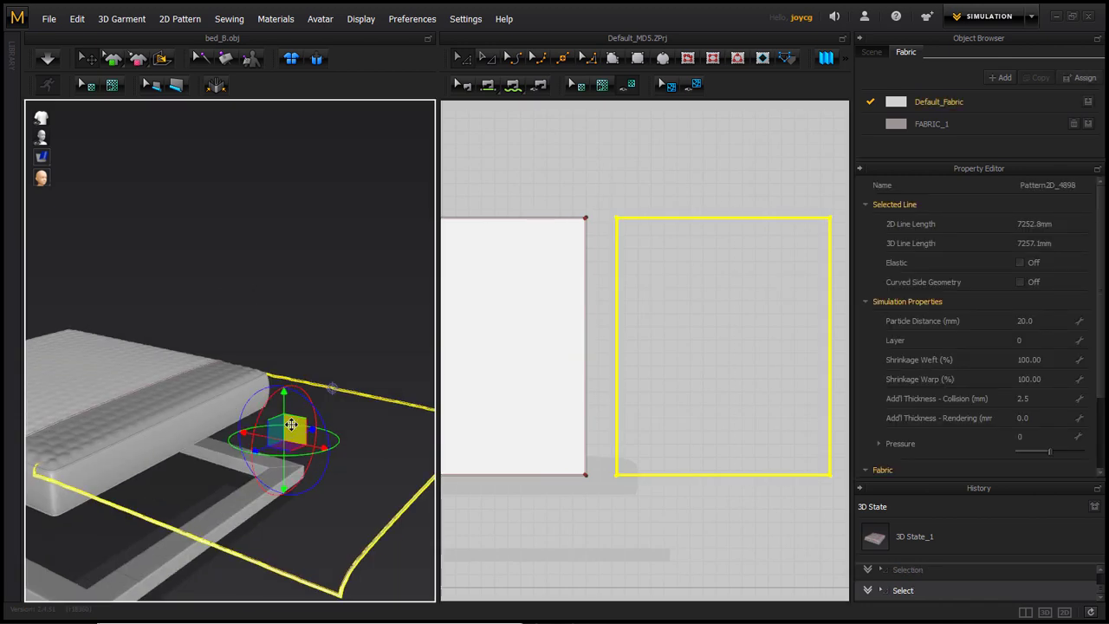
{"action": "right_click_drag", "start_coordinate": [196, 497], "coordinate": [439, 485]}
{"action": "key", "text": "n"}
{"action": "left_click", "coordinate": [607, 260]}
{"action": "left_click", "coordinate": [673, 260]}
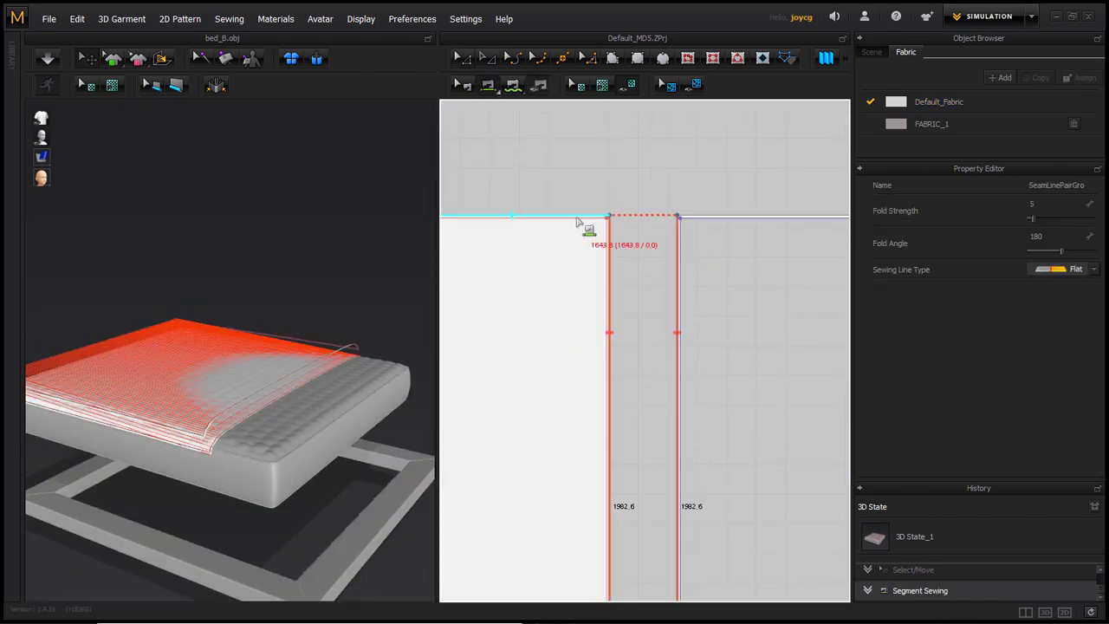
{"action": "scroll", "coordinate": [584, 453], "scroll_direction": "down", "scroll_amount": 2}
{"action": "left_click", "coordinate": [538, 319]}
{"action": "left_click", "coordinate": [728, 319]}
{"action": "scroll", "coordinate": [616, 537], "scroll_direction": "up", "scroll_amount": 2}
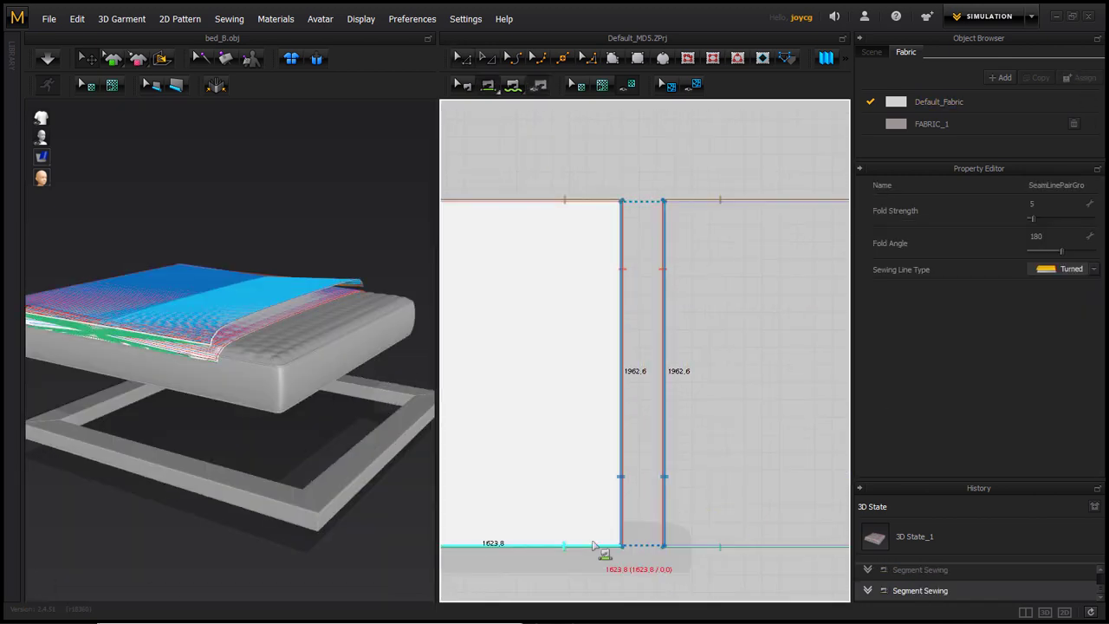
{"action": "scroll", "coordinate": [763, 251], "scroll_direction": "down", "scroll_amount": 2}
Lift the second panel above the bed and flip it horizontally and vertically.
{"action": "left_click_drag", "start_coordinate": [324, 396], "coordinate": [330, 262]}
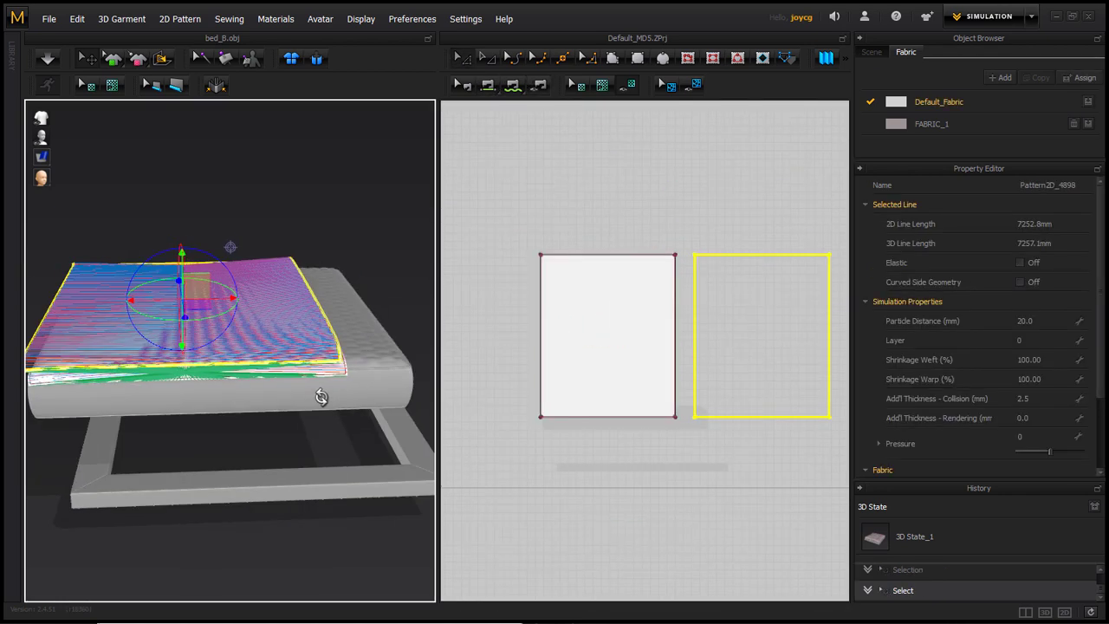
{"action": "right_click", "coordinate": [330, 262]}
{"action": "left_click", "coordinate": [391, 255]}
{"action": "right_click", "coordinate": [342, 260]}
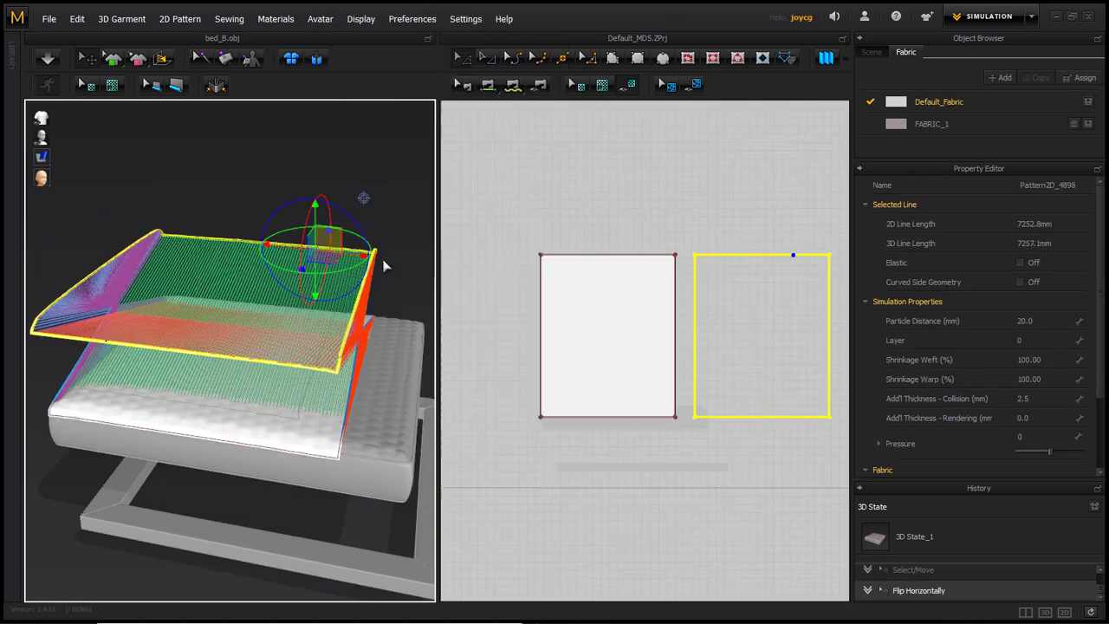
{"action": "left_click", "coordinate": [436, 274]}
Simulate both panels draping over the mattress at 20.0 mm particle distance.
{"action": "key", "text": "space"}
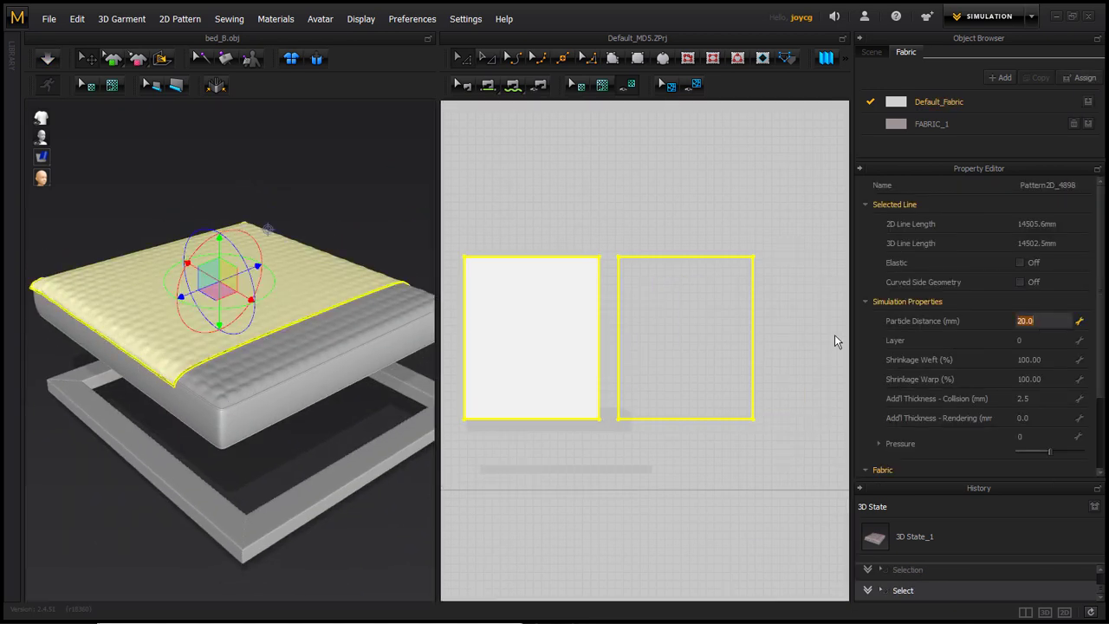
{"action": "key", "text": "space"}
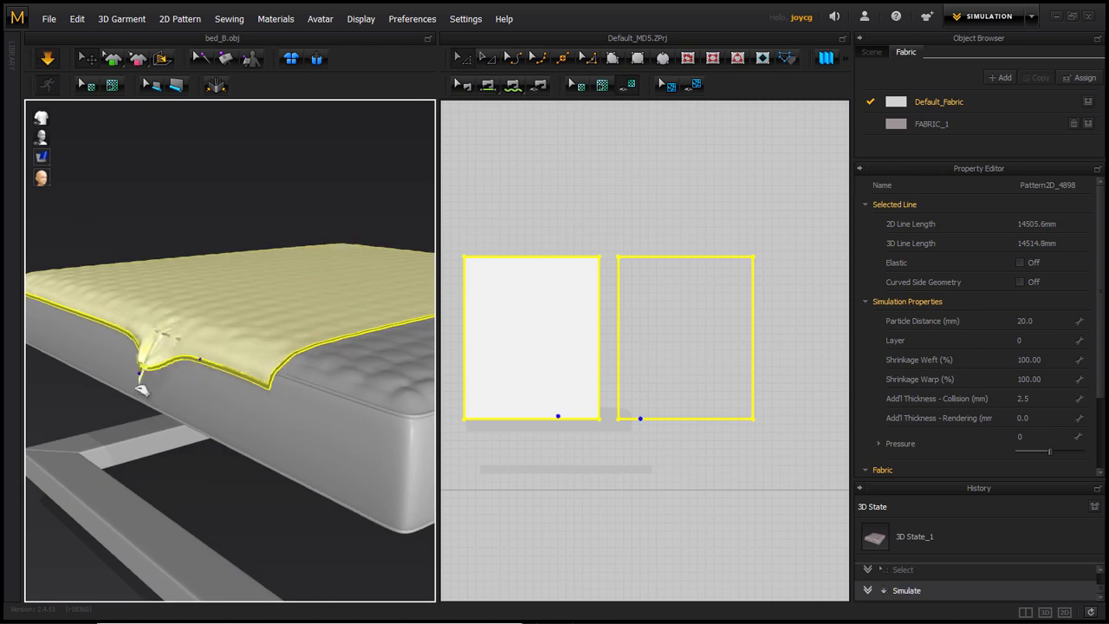
{"action": "right_click_drag", "start_coordinate": [296, 301], "coordinate": [148, 353]}
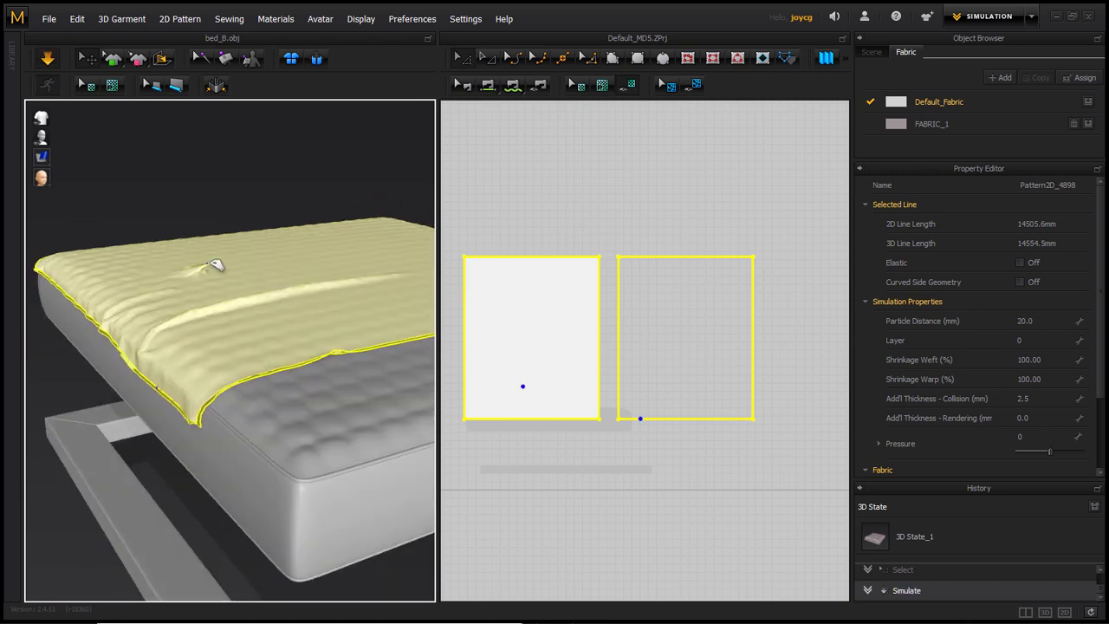
{"action": "mouse_move", "coordinate": [338, 240]}
{"action": "right_mouse_down"}
{"action": "mouse_move", "coordinate": [362, 260]}
{"action": "mouse_move", "coordinate": [242, 389]}
{"action": "mouse_move", "coordinate": [307, 296]}
{"action": "mouse_move", "coordinate": [228, 393]}
{"action": "mouse_move", "coordinate": [163, 346]}
{"action": "mouse_move", "coordinate": [196, 460]}
{"action": "mouse_move", "coordinate": [420, 316]}
{"action": "mouse_move", "coordinate": [372, 365]}
{"action": "right_mouse_up"}
{"action": "left_click", "coordinate": [498, 434]}
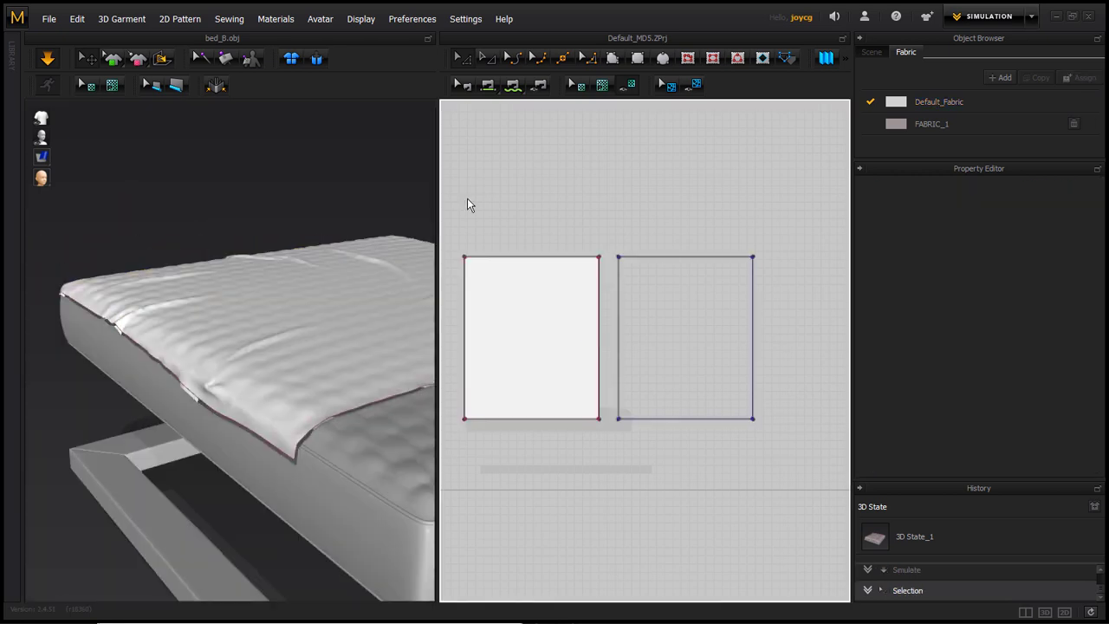
Flip the second panel's normals and freeze the settled cloth.
{"action": "left_click", "coordinate": [619, 260]}
{"action": "right_click", "coordinate": [262, 407]}
{"action": "left_click", "coordinate": [356, 152]}
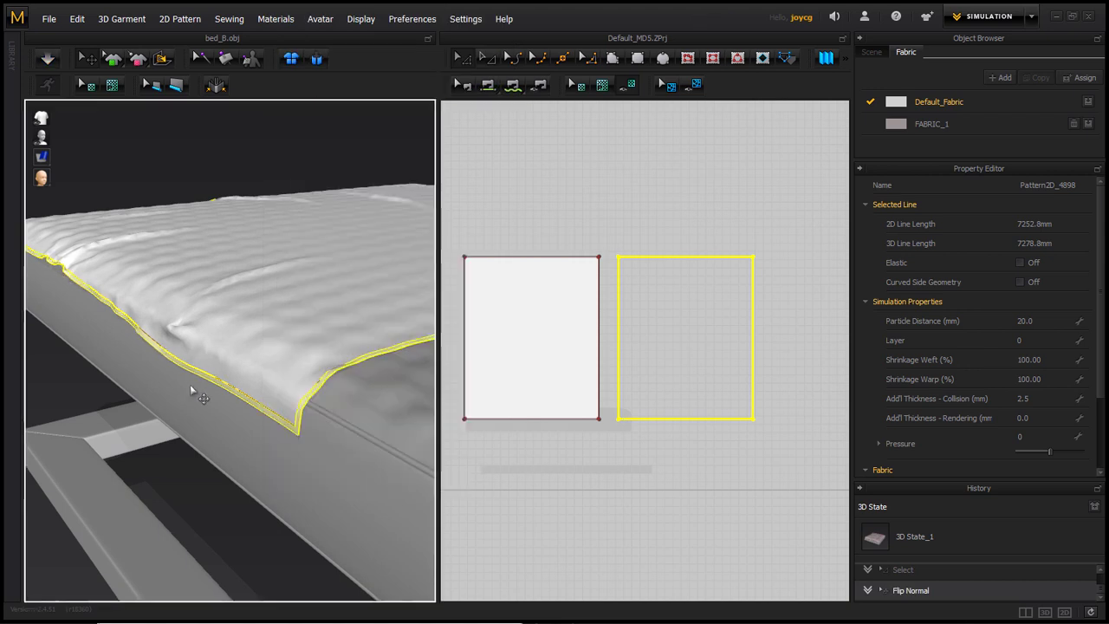
{"action": "scroll", "coordinate": [177, 381], "scroll_direction": "down", "scroll_amount": 5}
{"action": "left_click", "coordinate": [330, 441]}
{"action": "right_click", "coordinate": [200, 416]}
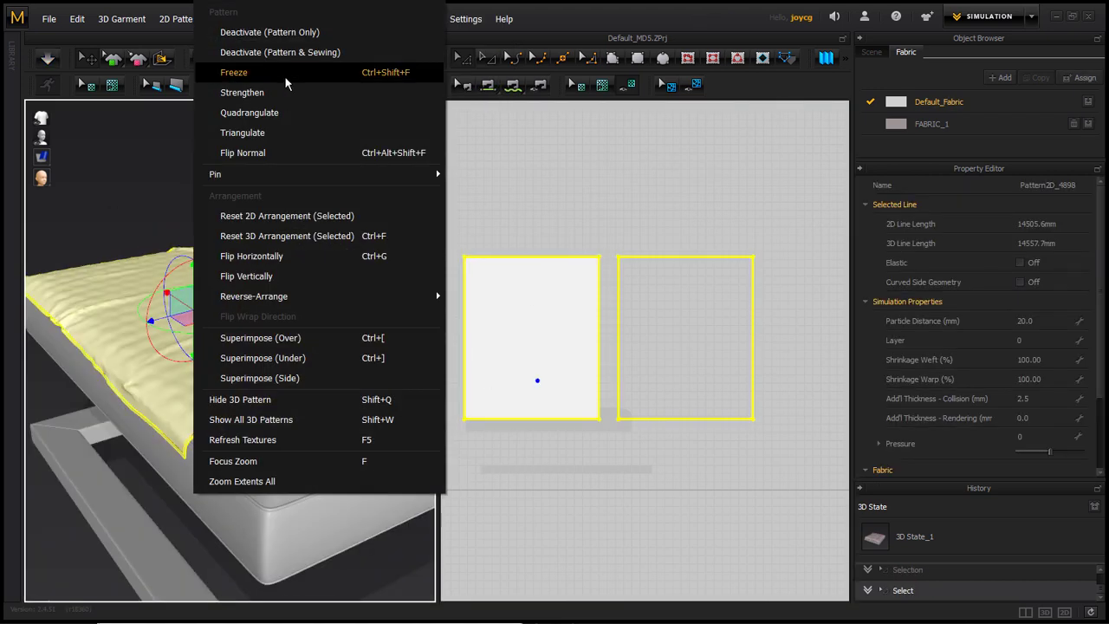
{"action": "left_click", "coordinate": [282, 72]}
{"action": "left_click", "coordinate": [314, 434]}
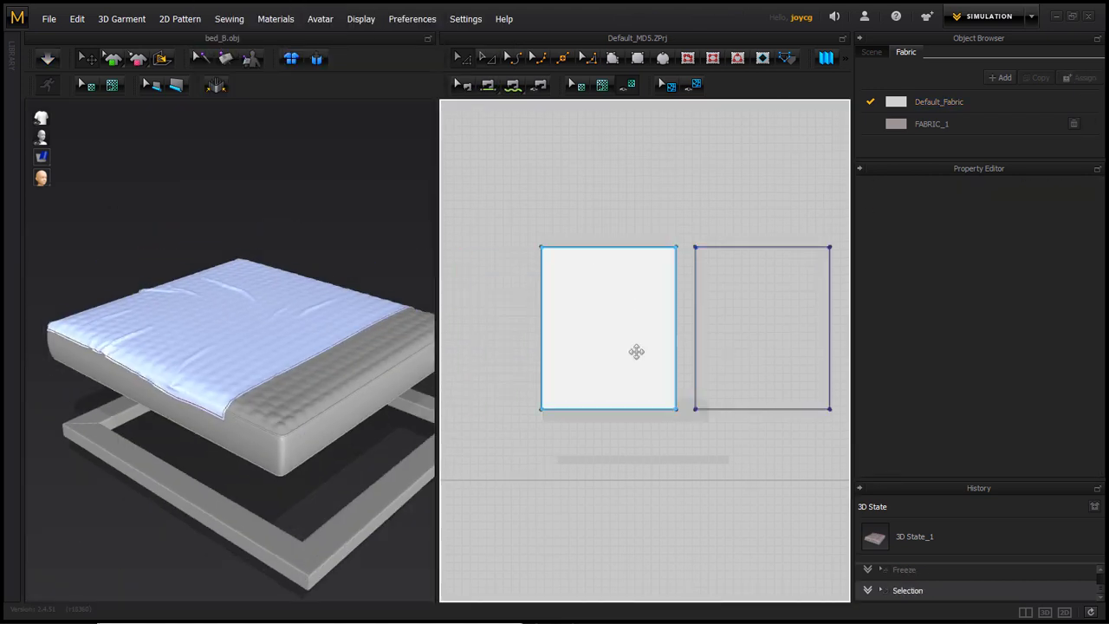
Draw a 280 mm strip rectangle and paste copies around the 2033.7 × 1855.5 mm panel.
{"action": "scroll", "coordinate": [673, 393], "scroll_direction": "up", "scroll_amount": 3}
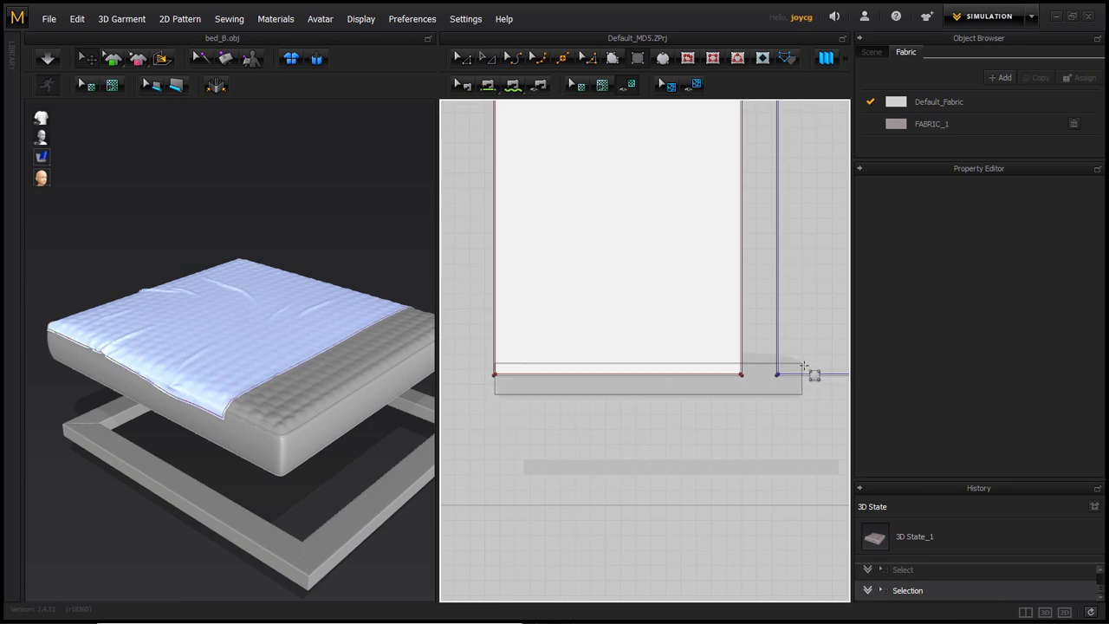
{"action": "left_click_drag", "start_coordinate": [804, 355], "coordinate": [802, 352]}
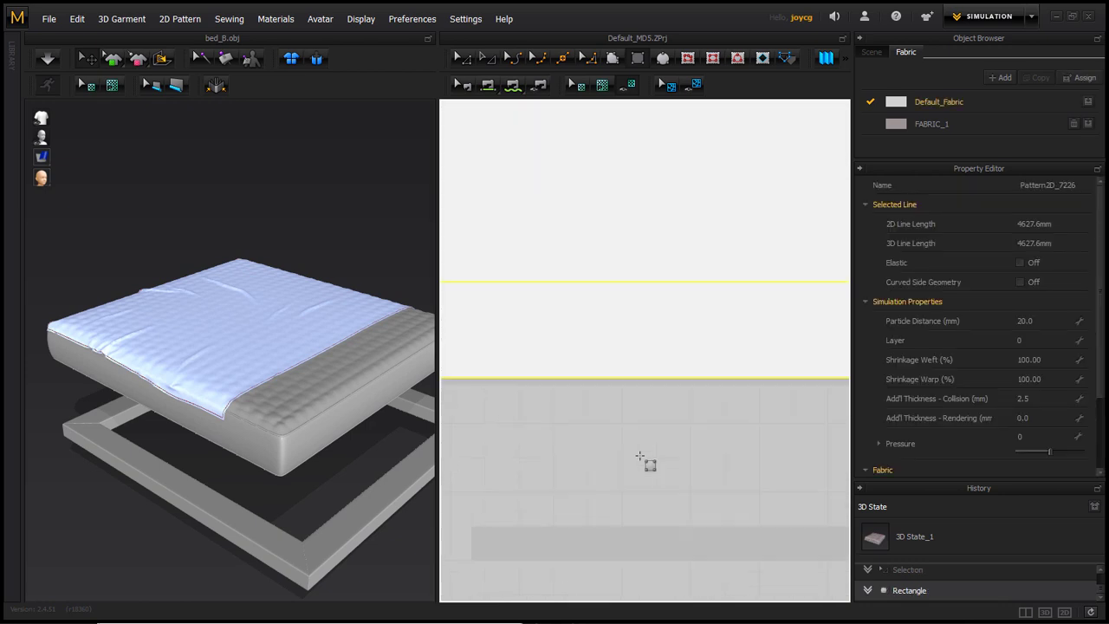
{"action": "scroll", "coordinate": [622, 473], "scroll_direction": "down", "scroll_amount": 3}
{"action": "key", "text": "Escape"}
{"action": "left_click_drag", "start_coordinate": [572, 404], "coordinate": [607, 338]}
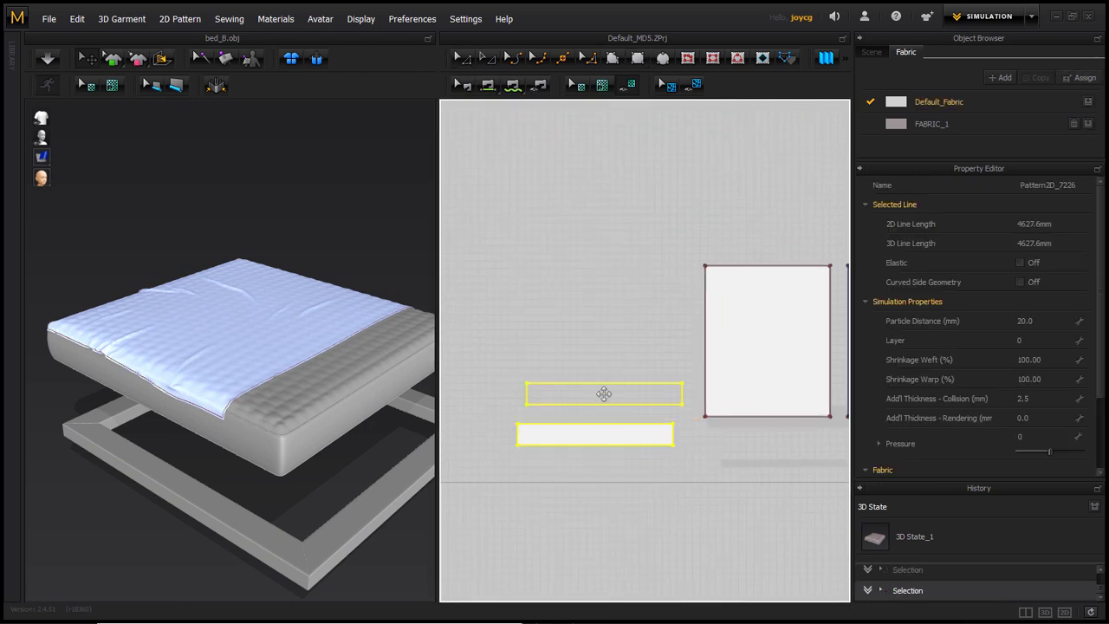
{"action": "key", "text": "ctrl+v"}
{"action": "left_click", "coordinate": [636, 255]}
{"action": "scroll", "coordinate": [560, 367], "scroll_direction": "up", "scroll_amount": 3}
{"action": "left_click", "coordinate": [582, 169]}
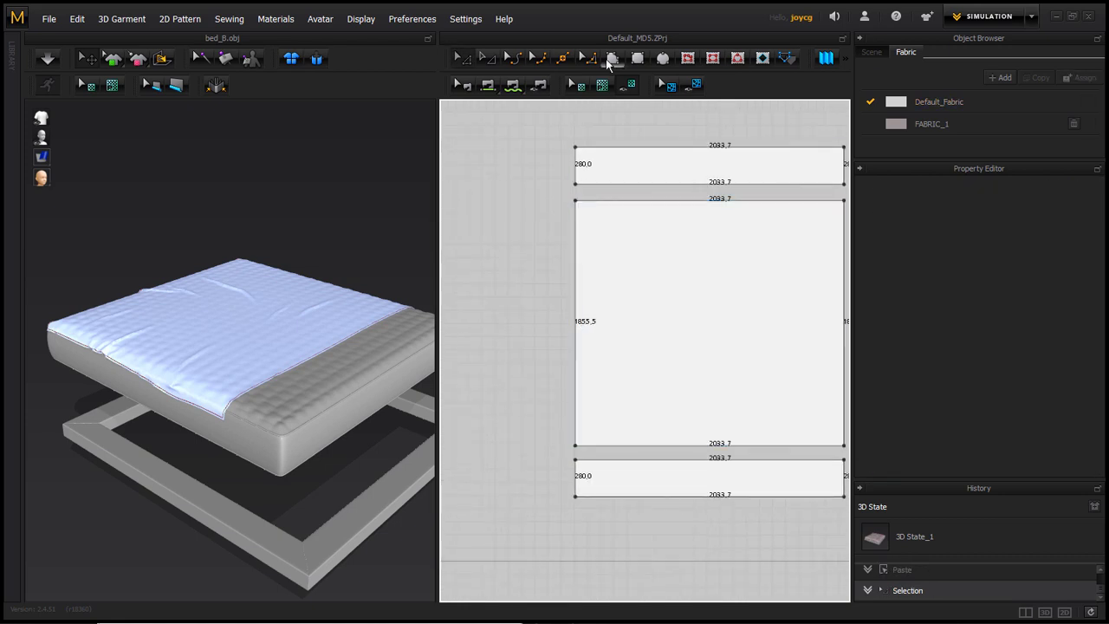
Create a 280 × 1855.5 mm side strip and paste a copy on the right side.
{"action": "left_click", "coordinate": [534, 292]}
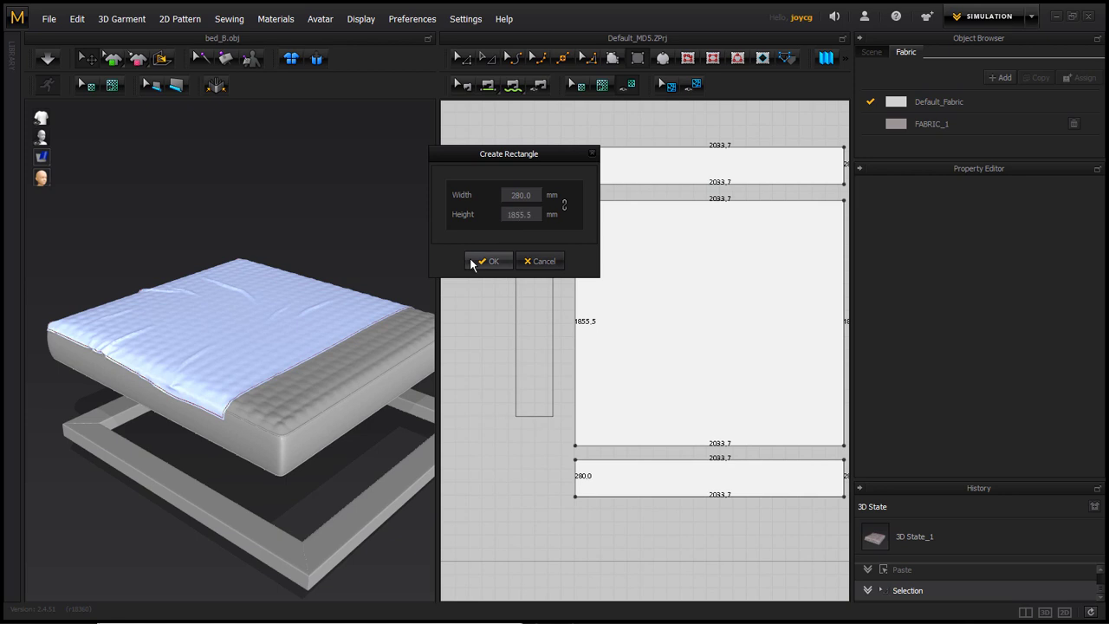
{"action": "key", "text": "Return"}
{"action": "key", "text": "ctrl+c"}
{"action": "key", "text": "ctrl+v"}
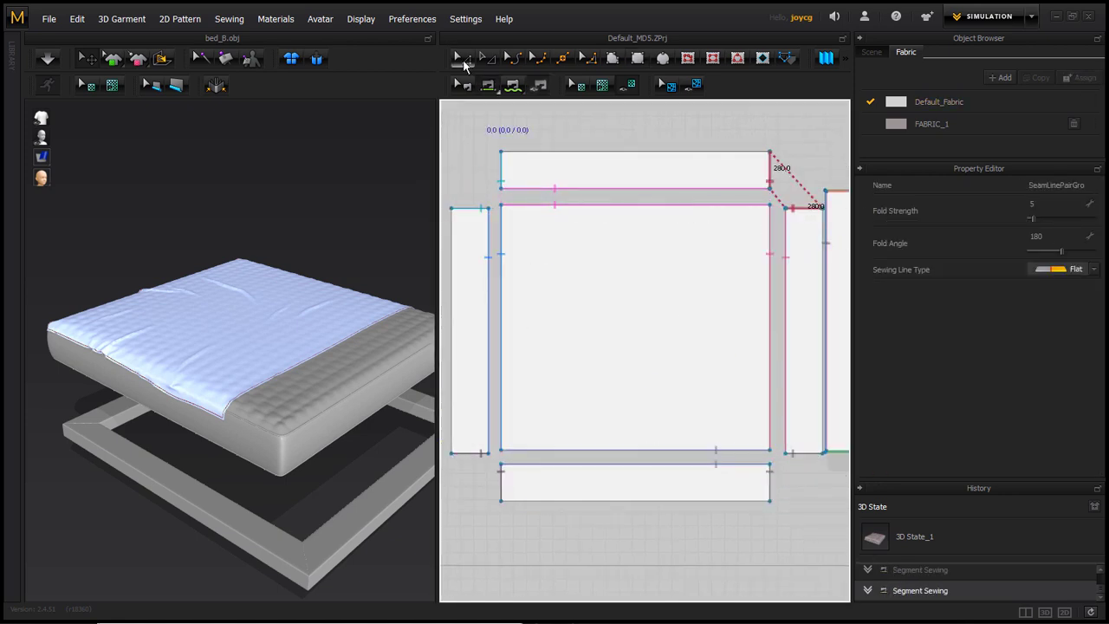
Set the seam Fold Angle to 360.
{"action": "scroll", "coordinate": [502, 181], "scroll_direction": "down", "scroll_amount": 1}
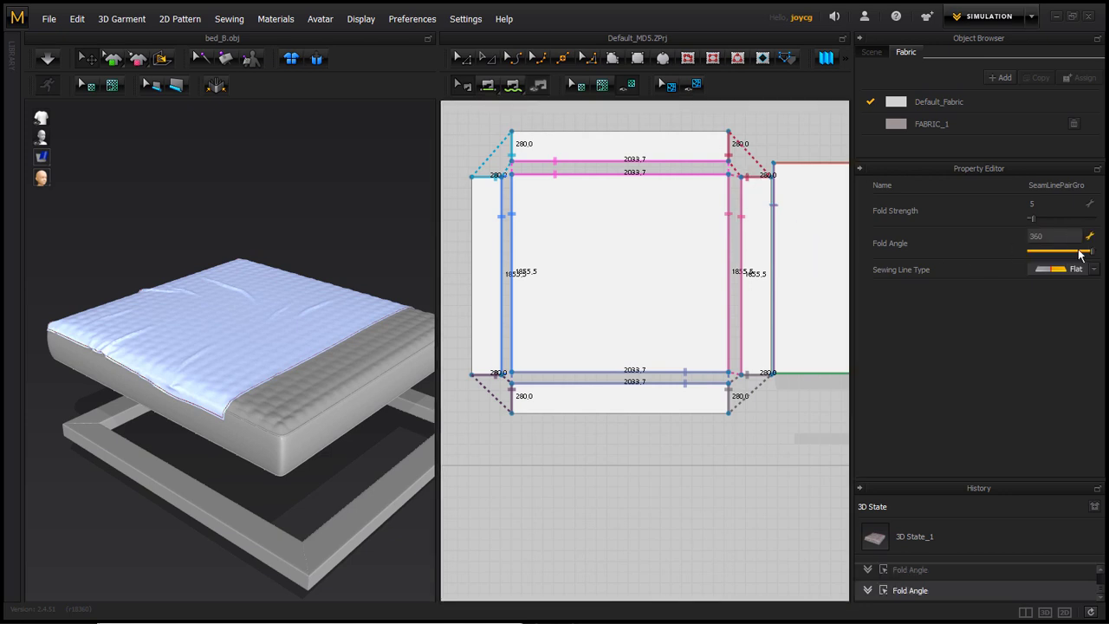
{"action": "left_click", "coordinate": [352, 408]}
{"action": "left_click", "coordinate": [763, 465]}
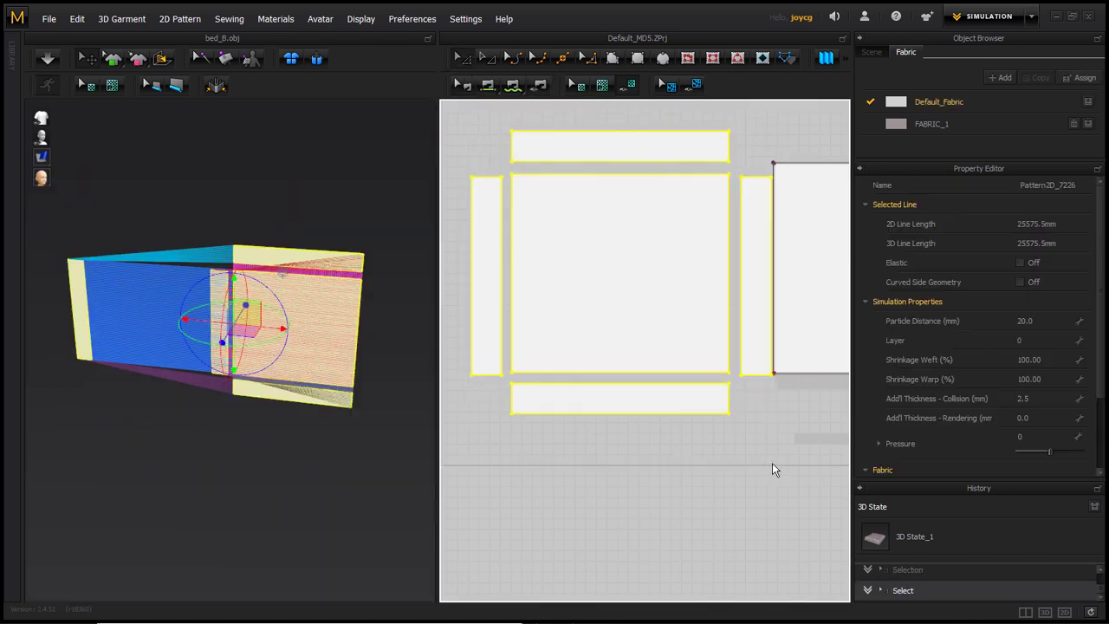
Select all fitted-sheet pieces and move the left and front strips beside the mattress.
{"action": "left_click_drag", "start_coordinate": [774, 469], "coordinate": [773, 469]}
{"action": "left_click_drag", "start_coordinate": [440, 346], "coordinate": [637, 346]}
{"action": "mouse_move", "coordinate": [260, 390]}
{"action": "right_mouse_down"}
{"action": "mouse_move", "coordinate": [296, 418]}
{"action": "mouse_move", "coordinate": [292, 317]}
{"action": "right_mouse_up"}
{"action": "left_click", "coordinate": [662, 293]}
{"action": "left_click", "coordinate": [423, 396]}
{"action": "right_click_drag", "start_coordinate": [423, 396], "coordinate": [369, 440]}
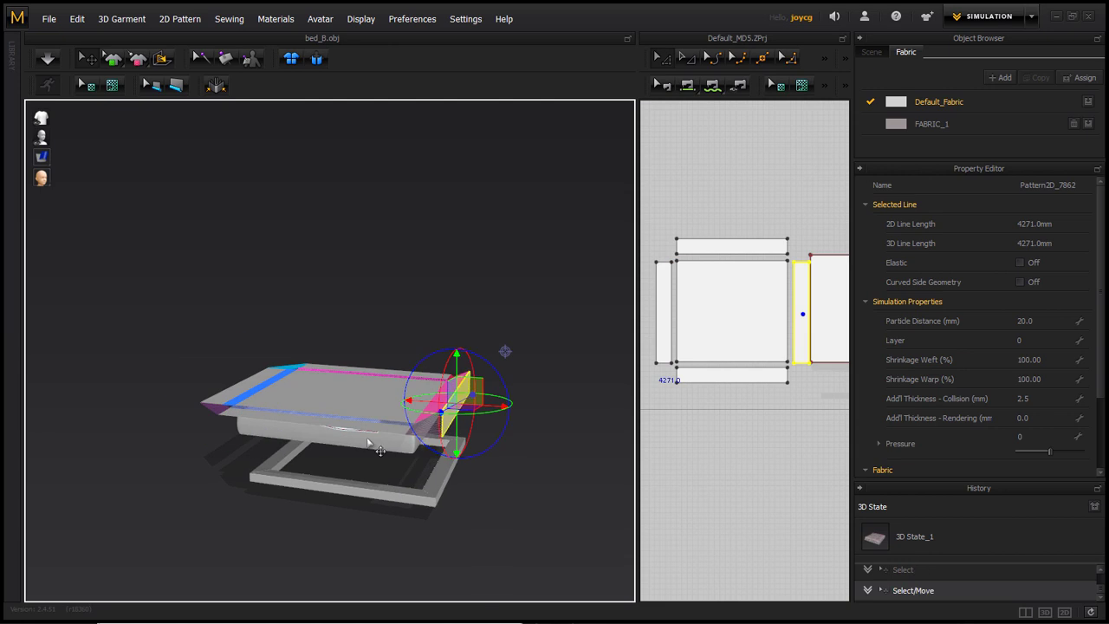
{"action": "left_click", "coordinate": [310, 394]}
{"action": "right_click_drag", "start_coordinate": [310, 395], "coordinate": [430, 376]}
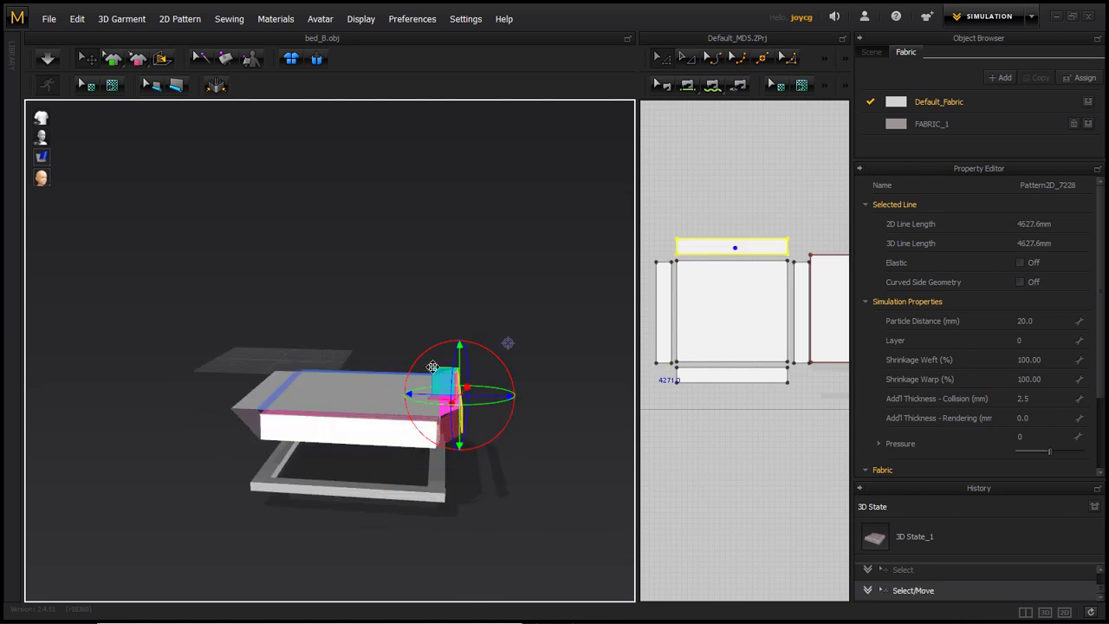
{"action": "left_click", "coordinate": [243, 332]}
{"action": "right_click_drag", "start_coordinate": [243, 332], "coordinate": [453, 493]}
Simulate the pieces so the white sheet wraps the mattress top and sides.
{"action": "key", "text": "space"}
{"action": "mouse_move", "coordinate": [384, 528]}
{"action": "right_mouse_down"}
{"action": "mouse_move", "coordinate": [442, 530]}
{"action": "mouse_move", "coordinate": [347, 526]}
{"action": "right_mouse_up"}
{"action": "mouse_move", "coordinate": [383, 475]}
{"action": "right_mouse_down"}
{"action": "mouse_move", "coordinate": [456, 406]}
{"action": "mouse_move", "coordinate": [348, 471]}
{"action": "mouse_move", "coordinate": [223, 453]}
{"action": "right_mouse_up"}
{"action": "scroll", "coordinate": [224, 453], "scroll_direction": "up", "scroll_amount": 5}
{"action": "mouse_move", "coordinate": [246, 505]}
{"action": "right_mouse_down"}
{"action": "mouse_move", "coordinate": [277, 512]}
{"action": "mouse_move", "coordinate": [267, 453]}
{"action": "mouse_move", "coordinate": [567, 332]}
{"action": "right_mouse_up"}
{"action": "left_click", "coordinate": [539, 472]}
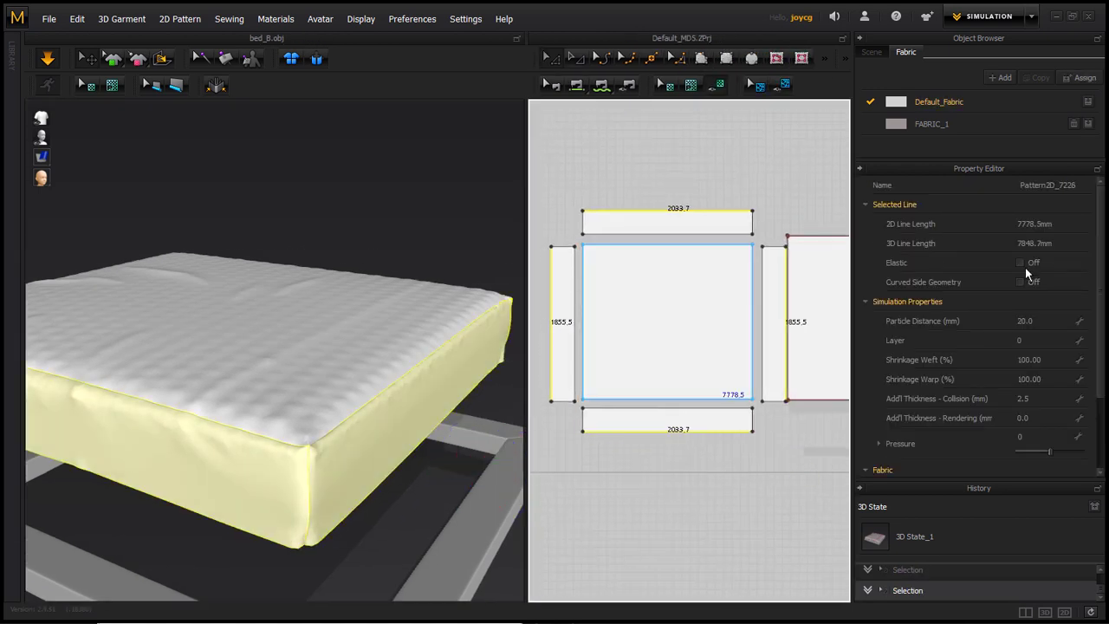
Make the bottom seam line elastic at strength 10 and lower its ratio to 36.
{"action": "left_click", "coordinate": [1020, 262]}
{"action": "right_click_drag", "start_coordinate": [421, 549], "coordinate": [362, 308]}
{"action": "right_click_drag", "start_coordinate": [241, 450], "coordinate": [374, 491]}
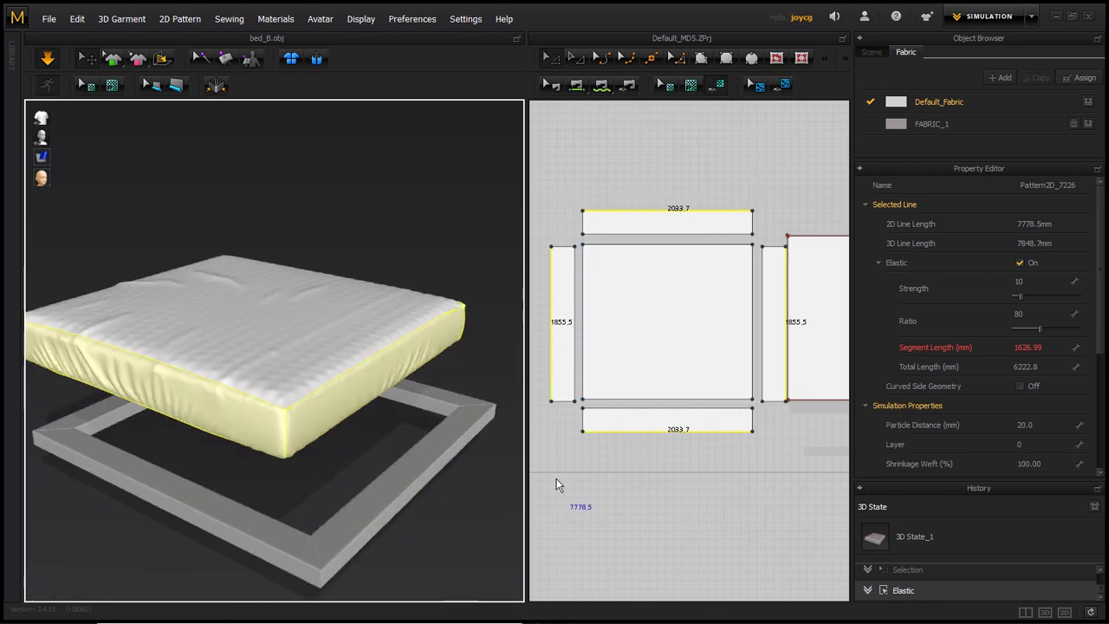
{"action": "right_click_drag", "start_coordinate": [260, 390], "coordinate": [168, 415]}
{"action": "left_click_drag", "start_coordinate": [1040, 329], "coordinate": [1041, 337]}
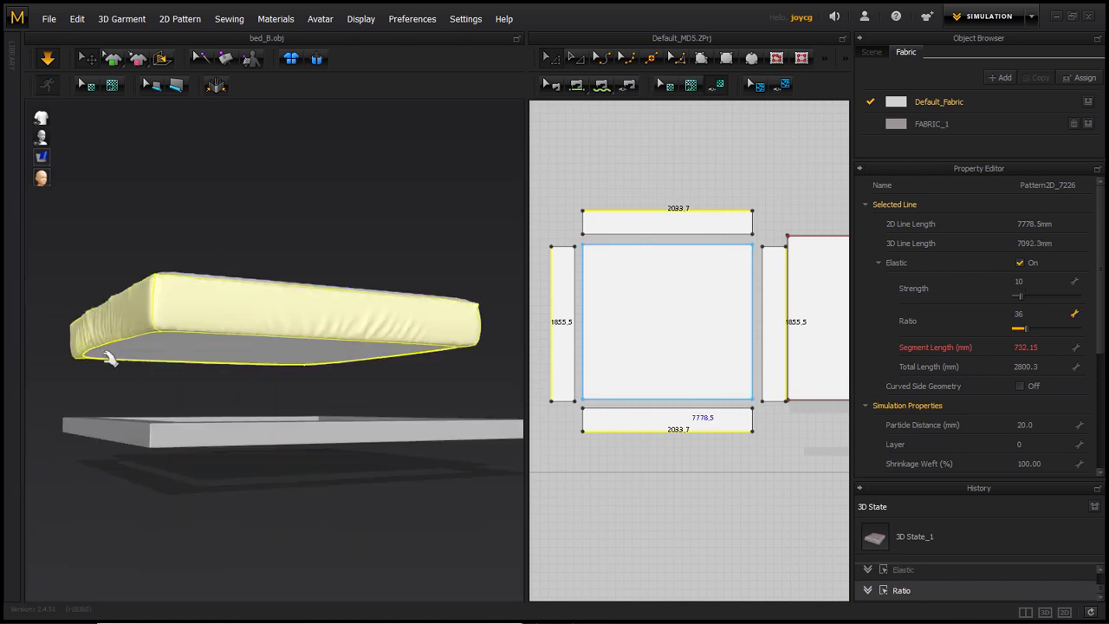
{"action": "mouse_move", "coordinate": [268, 359]}
{"action": "right_mouse_down"}
{"action": "mouse_move", "coordinate": [329, 403]}
{"action": "mouse_move", "coordinate": [275, 425]}
{"action": "right_mouse_up"}
Select the mattress top and side panels, then all patterns, to check the tucked edge.
{"action": "left_click", "coordinate": [82, 338]}
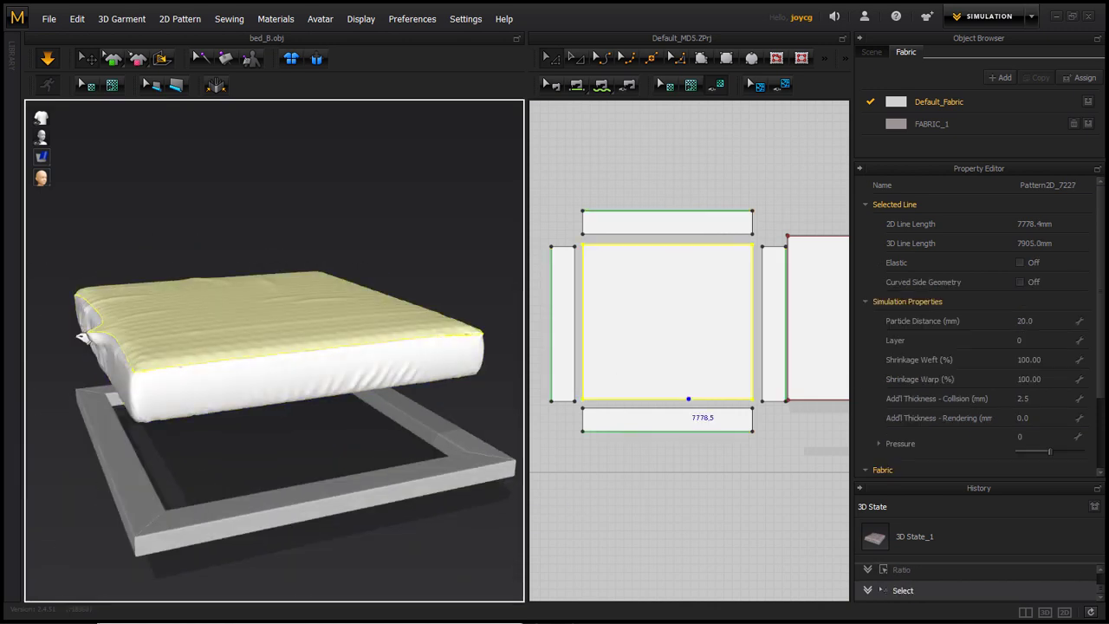
{"action": "left_click", "coordinate": [109, 363]}
{"action": "mouse_move", "coordinate": [76, 311]}
{"action": "right_mouse_down"}
{"action": "mouse_move", "coordinate": [110, 363]}
{"action": "mouse_move", "coordinate": [372, 462]}
{"action": "mouse_move", "coordinate": [246, 445]}
{"action": "mouse_move", "coordinate": [285, 321]}
{"action": "mouse_move", "coordinate": [399, 451]}
{"action": "right_mouse_up"}
{"action": "left_click", "coordinate": [602, 447]}
{"action": "scroll", "coordinate": [623, 471], "scroll_direction": "down", "scroll_amount": 3}
{"action": "key", "text": "ctrl+a"}
{"action": "mouse_move", "coordinate": [162, 355]}
{"action": "right_mouse_down"}
{"action": "mouse_move", "coordinate": [218, 338]}
{"action": "mouse_move", "coordinate": [319, 382]}
{"action": "mouse_move", "coordinate": [182, 372]}
{"action": "right_mouse_up"}
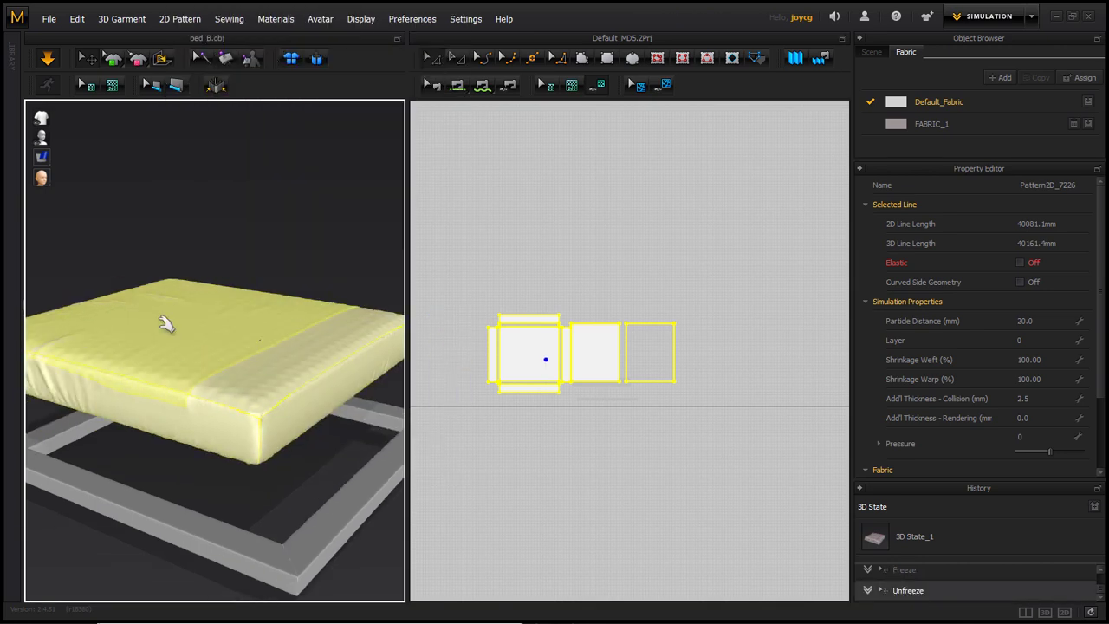
{"action": "key", "text": "Escape"}
{"action": "scroll", "coordinate": [227, 434], "scroll_direction": "up", "scroll_amount": 5}
{"action": "scroll", "coordinate": [535, 346], "scroll_direction": "up", "scroll_amount": 2}
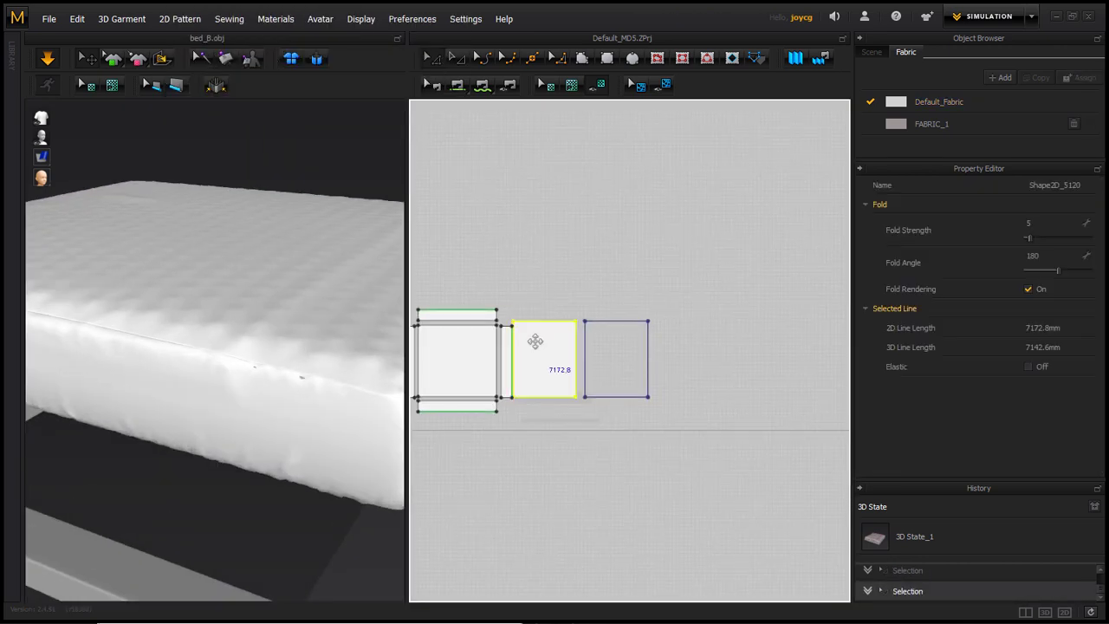
{"action": "scroll", "coordinate": [476, 203], "scroll_direction": "up", "scroll_amount": 2}
Assign FABRIC_1 to all cover patterns.
{"action": "key", "text": "ctrl+a"}
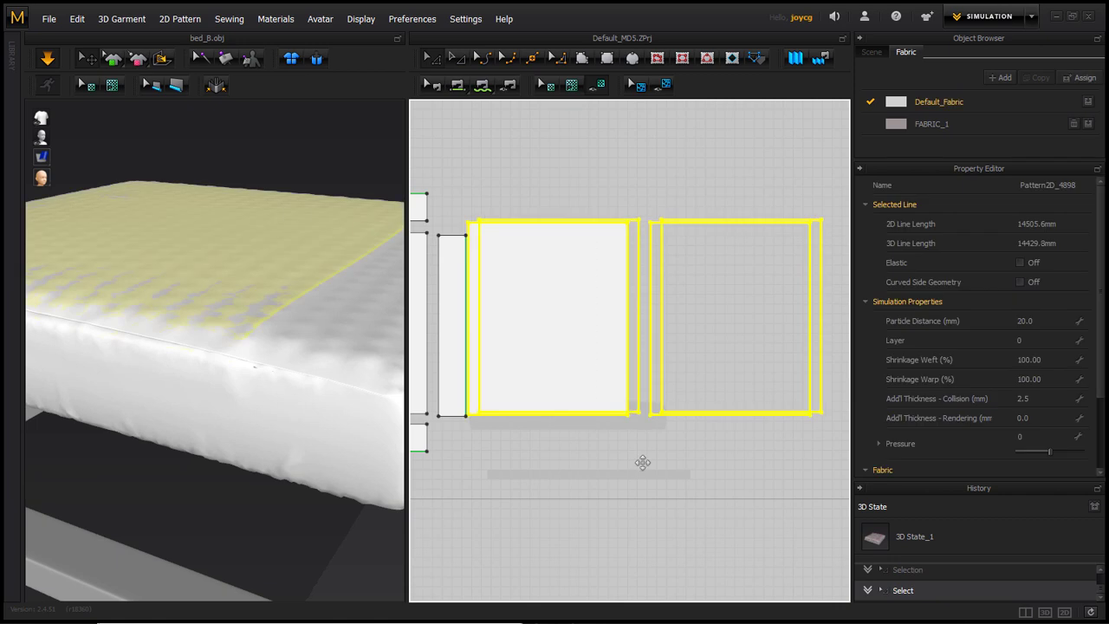
{"action": "left_click", "coordinate": [938, 101]}
{"action": "scroll", "coordinate": [1055, 413], "scroll_direction": "down", "scroll_amount": 1}
{"action": "left_click", "coordinate": [1027, 466]}
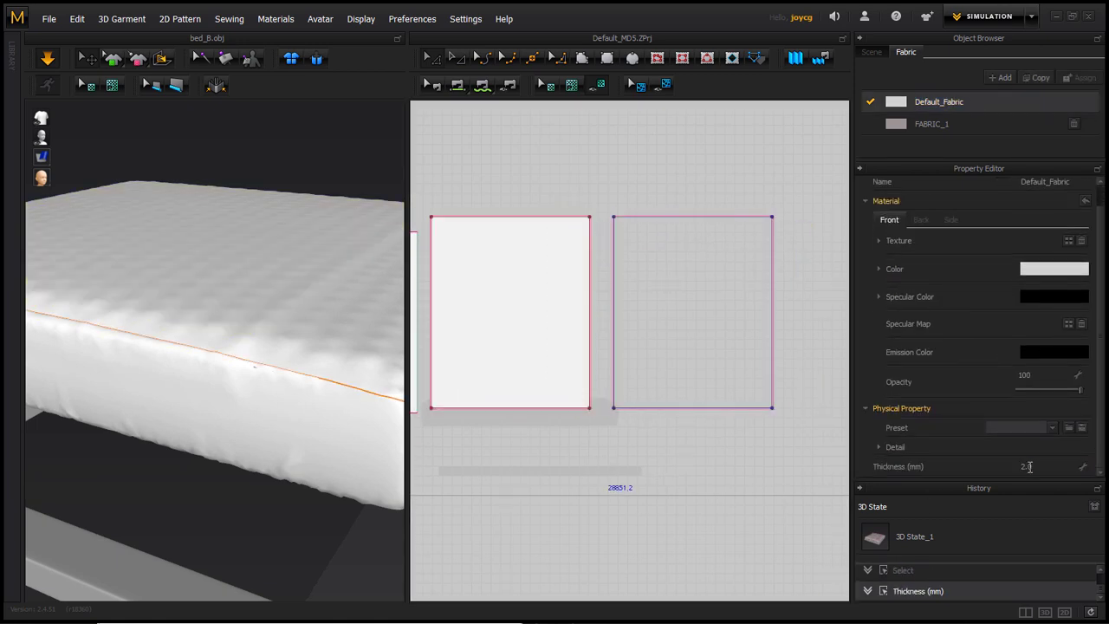
{"action": "scroll", "coordinate": [488, 275], "scroll_direction": "down", "scroll_amount": 3}
{"action": "key", "text": "ctrl+a"}
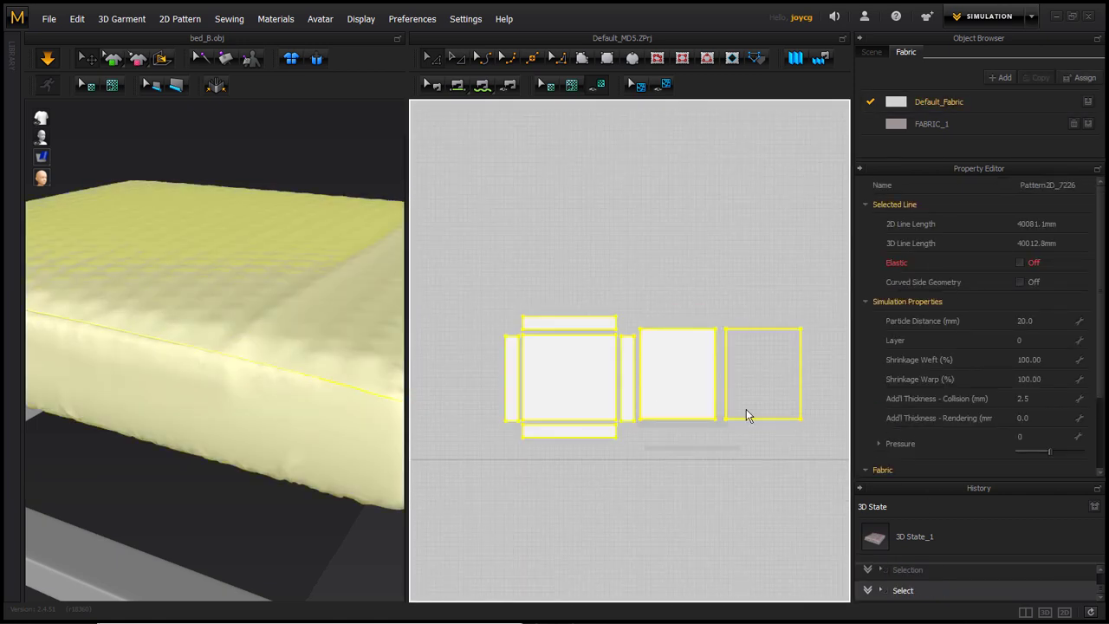
{"action": "scroll", "coordinate": [1105, 421], "scroll_direction": "down", "scroll_amount": 3}
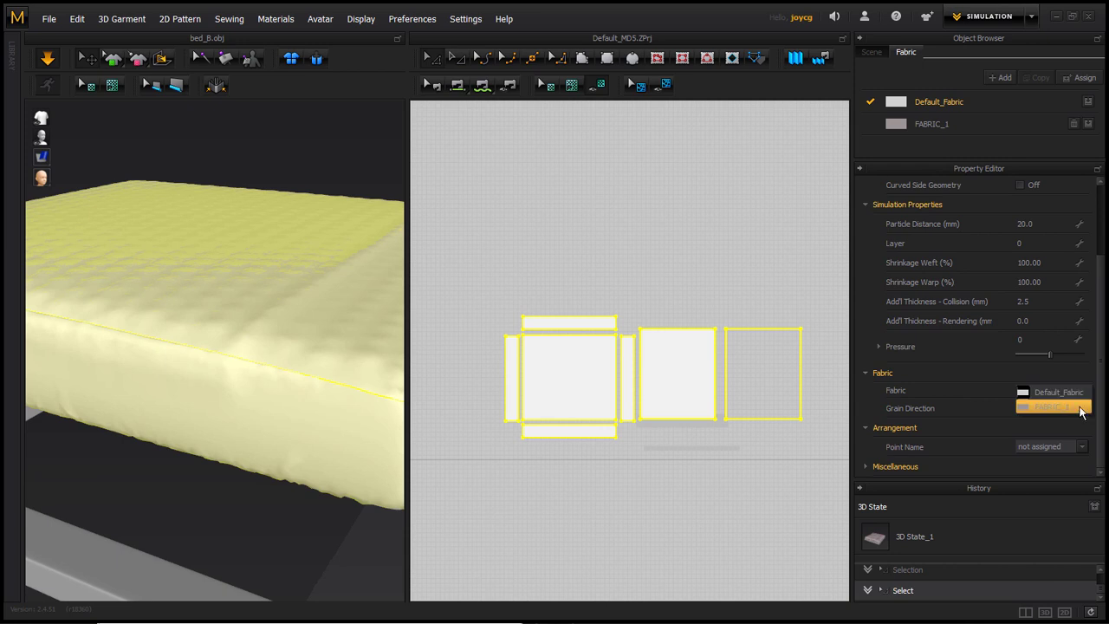
{"action": "left_click", "coordinate": [1080, 407]}
{"action": "scroll", "coordinate": [307, 440], "scroll_direction": "down", "scroll_amount": 3}
Add a new fabric, FABRIC_2, without choosing a preset.
{"action": "left_click", "coordinate": [1000, 77]}
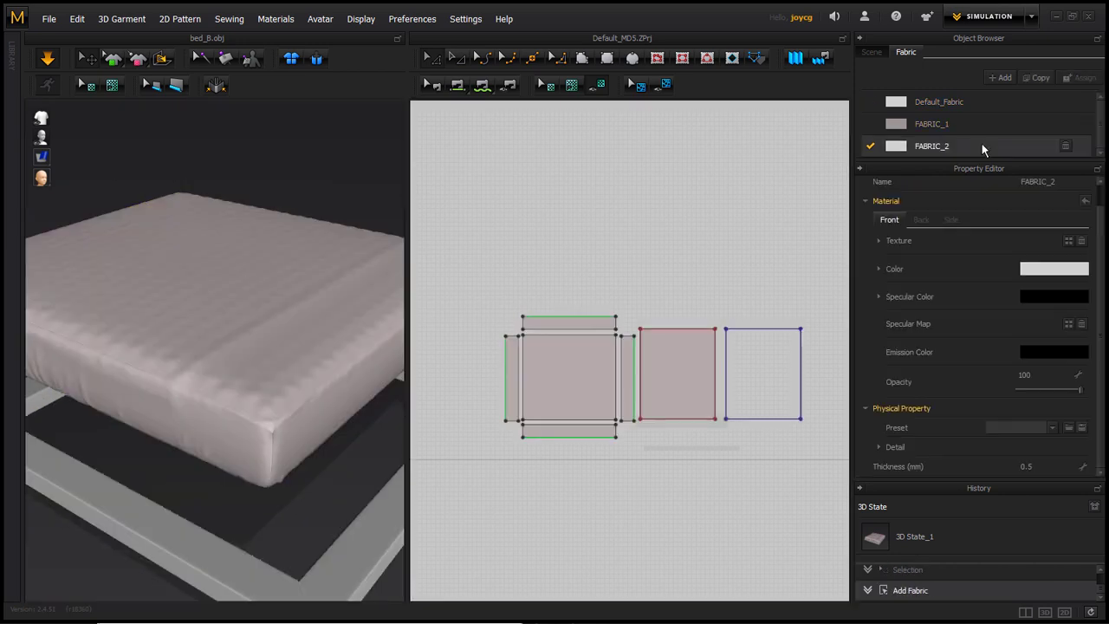
{"action": "left_click", "coordinate": [1055, 428]}
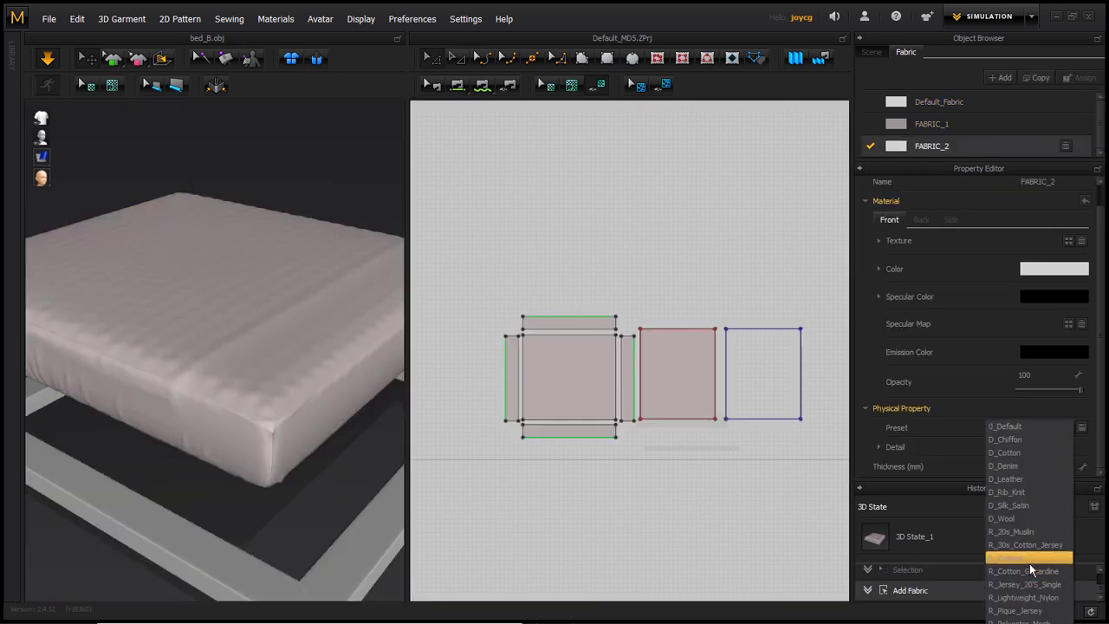
{"action": "left_click", "coordinate": [784, 546]}
Set all patterns to 10.0 mm particle distance and re-simulate the cover.
{"action": "key", "text": "ctrl+a"}
{"action": "double_click", "coordinate": [1025, 223]}
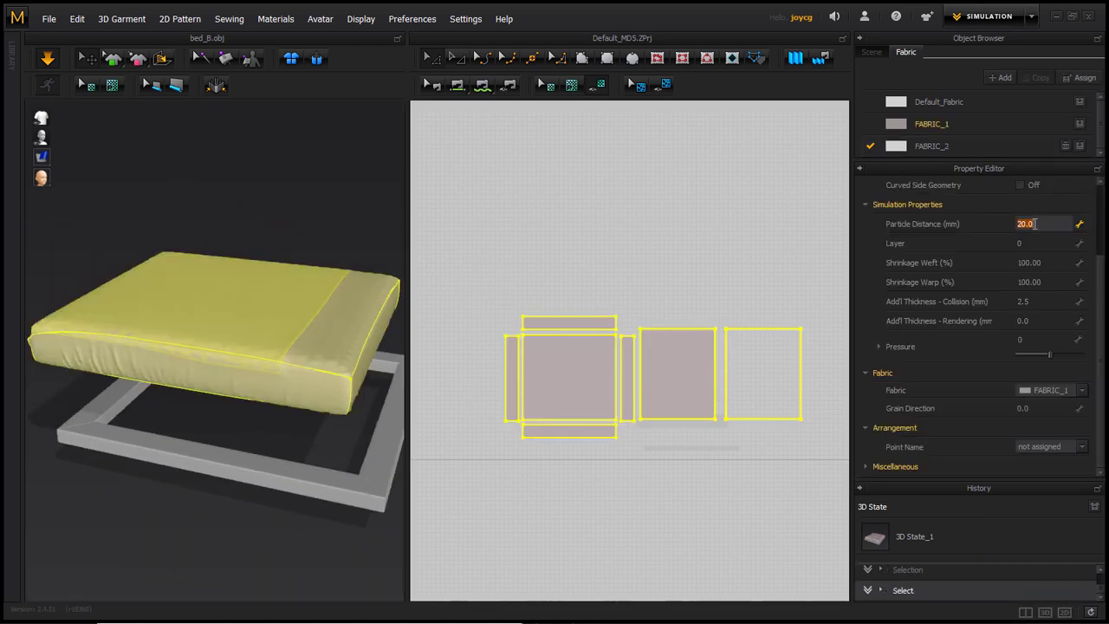
{"action": "type", "text": "10"}
{"action": "key", "text": "Return"}
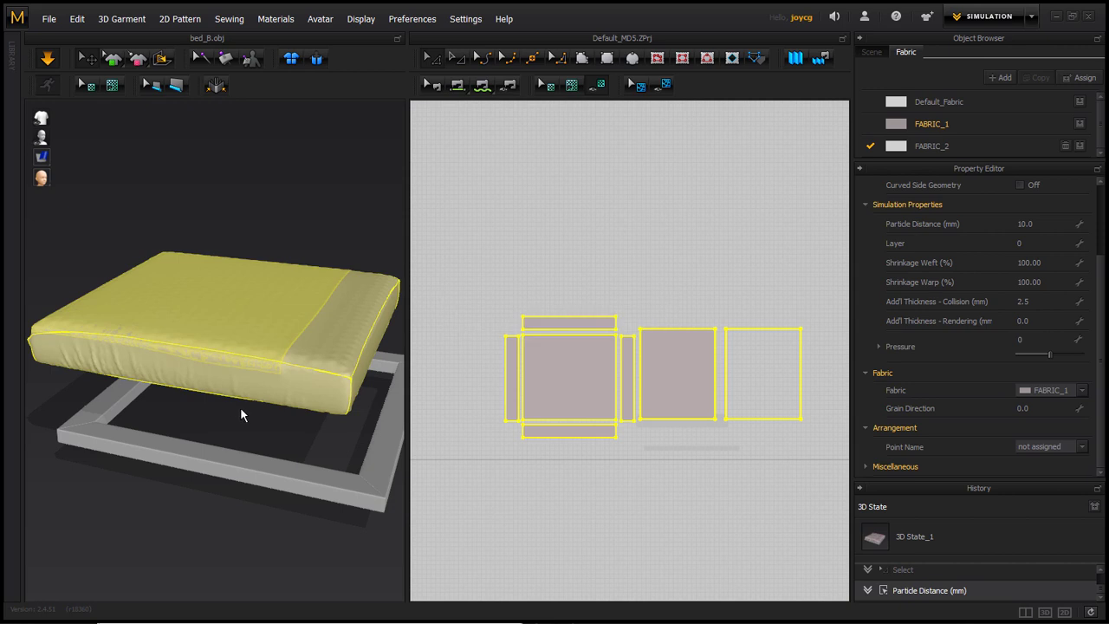
{"action": "left_click", "coordinate": [240, 406]}
{"action": "left_click", "coordinate": [48, 64]}
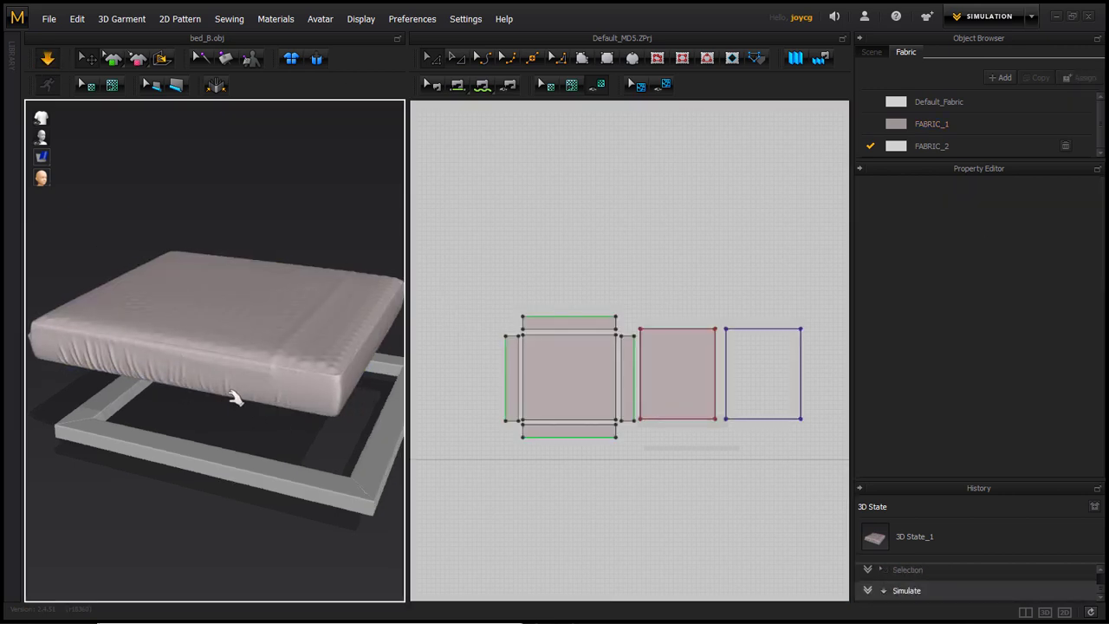
{"action": "scroll", "coordinate": [230, 396], "scroll_direction": "up", "scroll_amount": 5}
Import bed_A.obj as the new base object.
{"action": "scroll", "coordinate": [284, 474], "scroll_direction": "down", "scroll_amount": 6}
{"action": "right_click_drag", "start_coordinate": [272, 445], "coordinate": [329, 396]}
{"action": "left_click", "coordinate": [49, 19]}
{"action": "mouse_move", "coordinate": [69, 179]}
{"action": "left_click", "coordinate": [173, 161]}
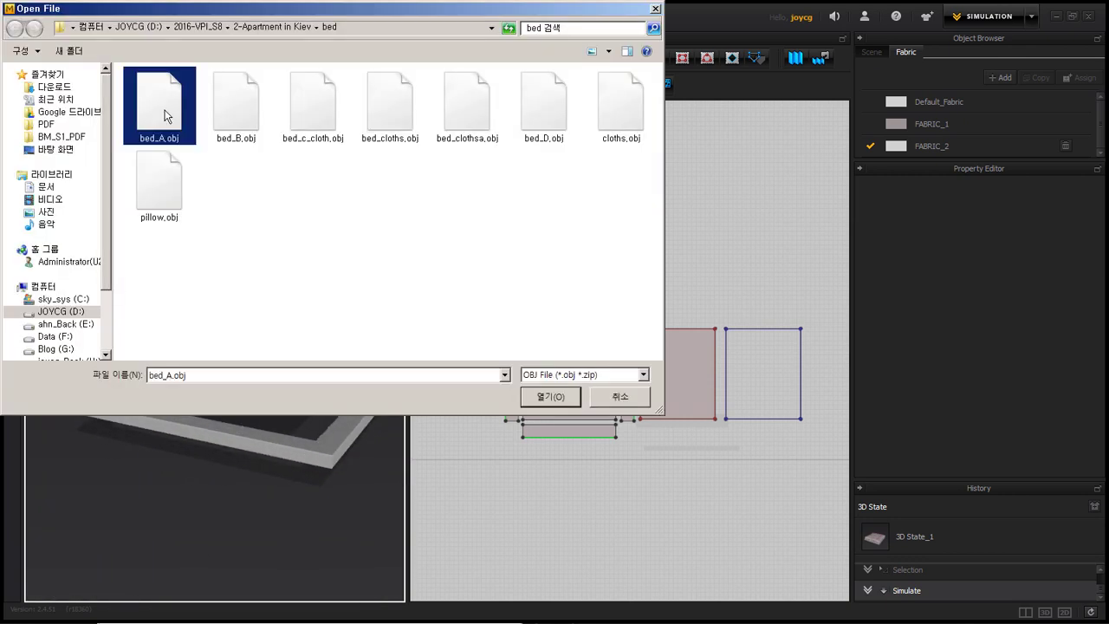
{"action": "key", "text": "Return"}
{"action": "left_click", "coordinate": [567, 463]}
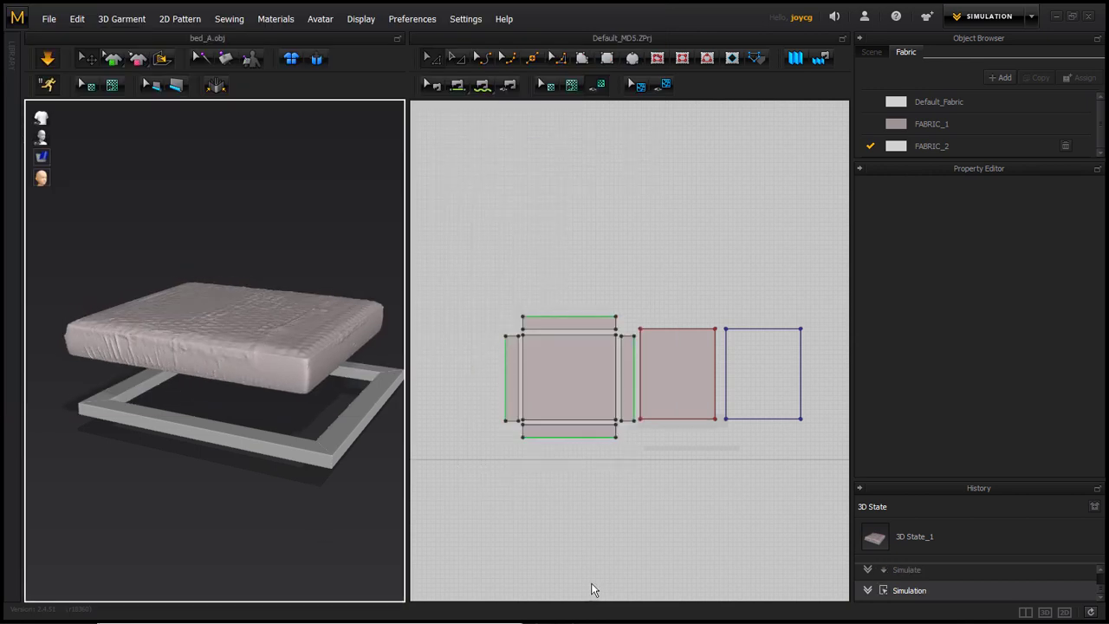
Export the selected cover patterns as an OBJ file.
{"action": "left_click_drag", "start_coordinate": [527, 292], "coordinate": [809, 458]}
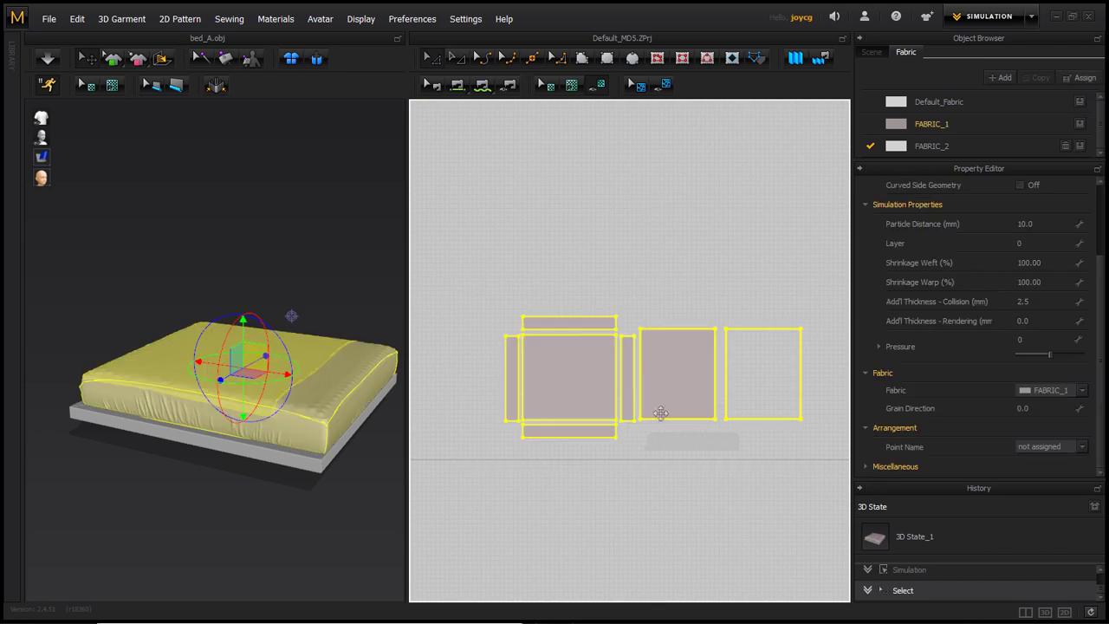
{"action": "left_click", "coordinate": [49, 18]}
{"action": "left_click", "coordinate": [230, 223]}
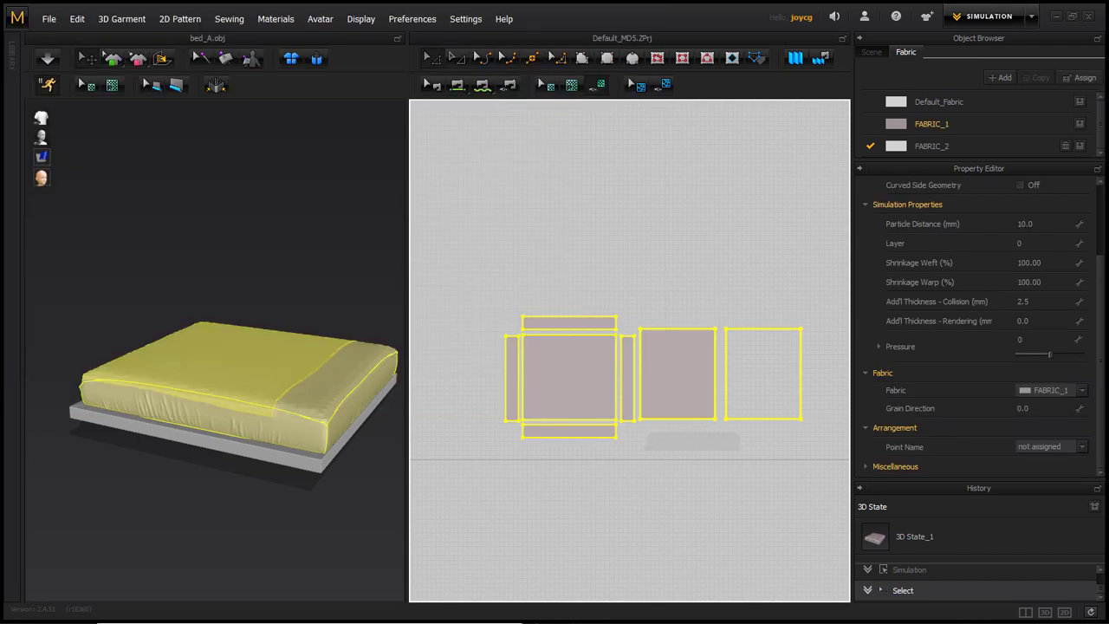
Import bed_cloths.obj from the 2-Apartment in Kiev > bed folder into bedset.max.
{"action": "left_click", "coordinate": [15, 16]}
{"action": "left_click", "coordinate": [136, 62]}
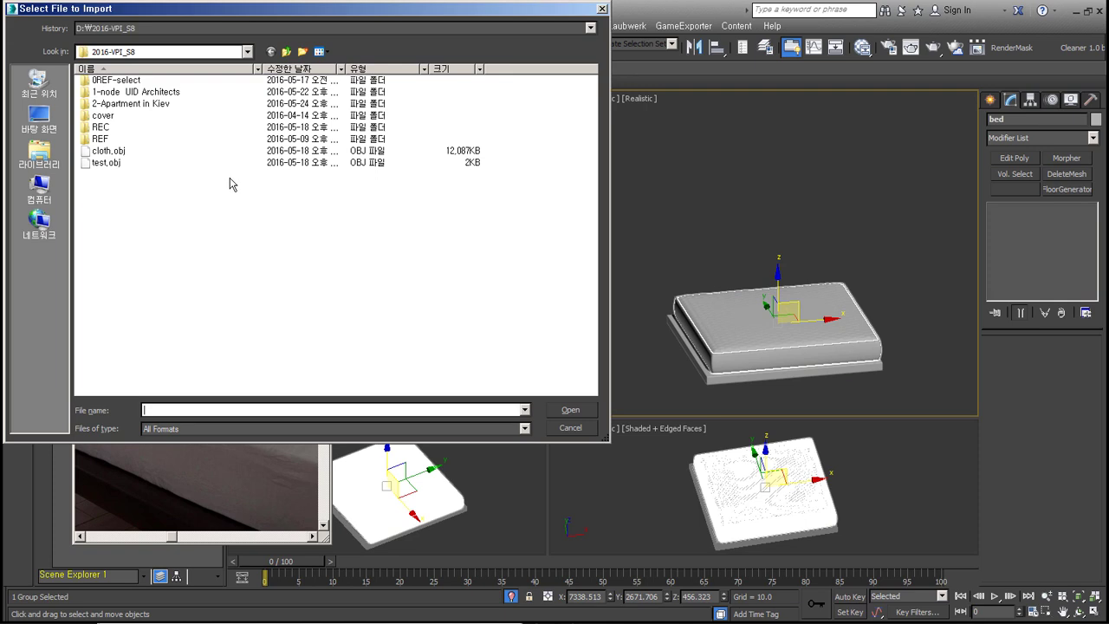
{"action": "double_click", "coordinate": [130, 103]}
{"action": "double_click", "coordinate": [109, 102]}
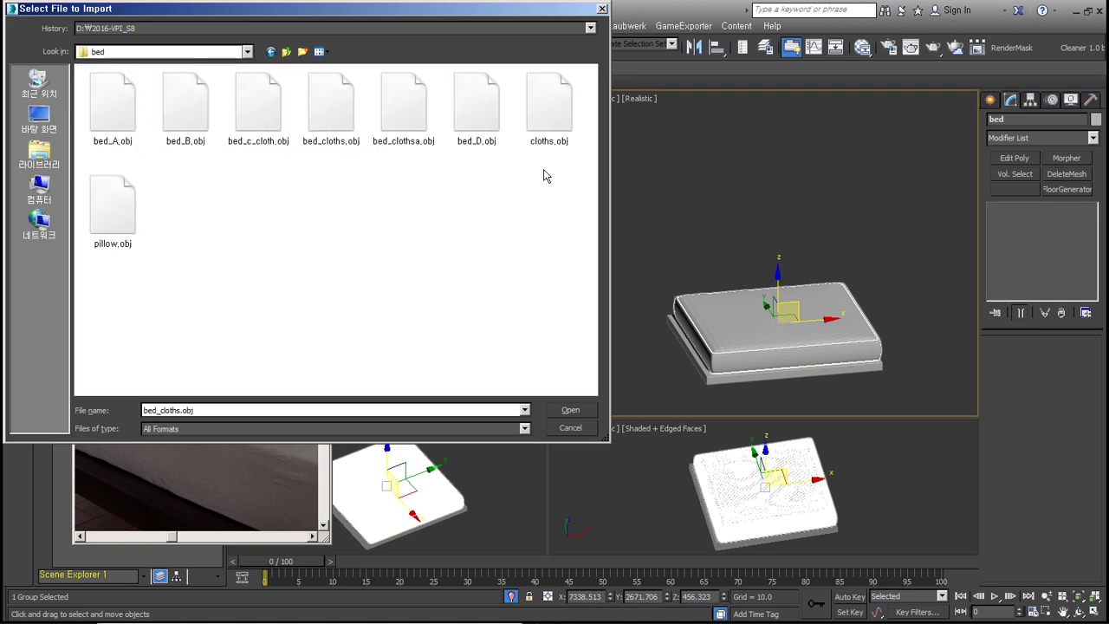
{"action": "left_click", "coordinate": [570, 410]}
{"action": "left_click", "coordinate": [490, 546]}
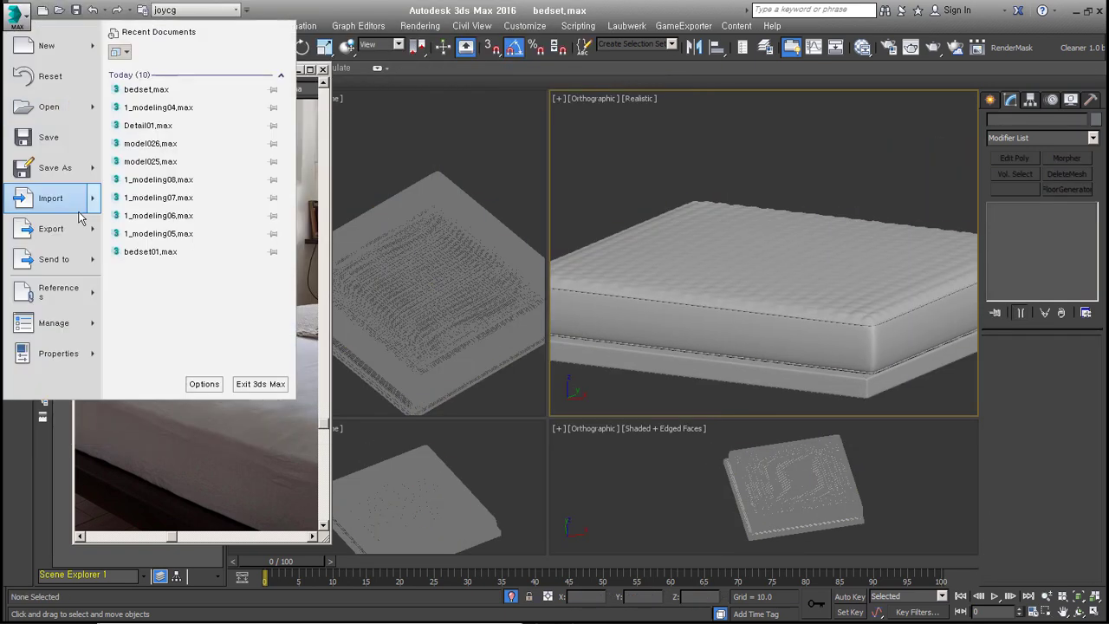
{"action": "left_click", "coordinate": [50, 197]}
{"action": "double_click", "coordinate": [328, 118]}
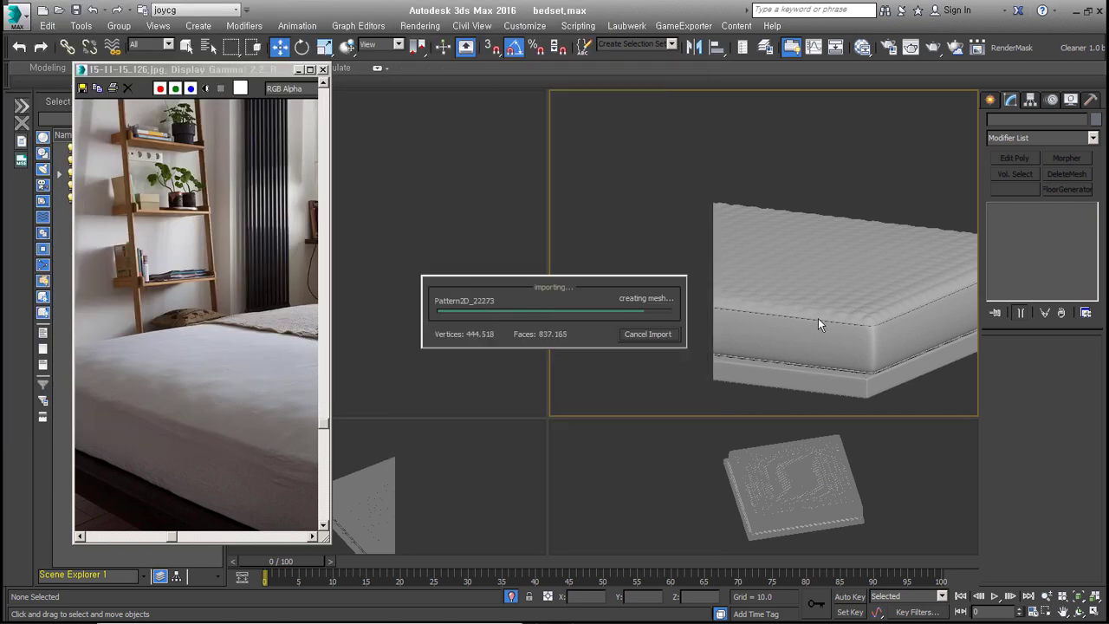
Apply the checker test material to the cloth, then add and undo a UVW Xform modifier.
{"action": "key", "text": "m"}
{"action": "left_click_drag", "start_coordinate": [101, 134], "coordinate": [412, 175]}
{"action": "left_click", "coordinate": [771, 41]}
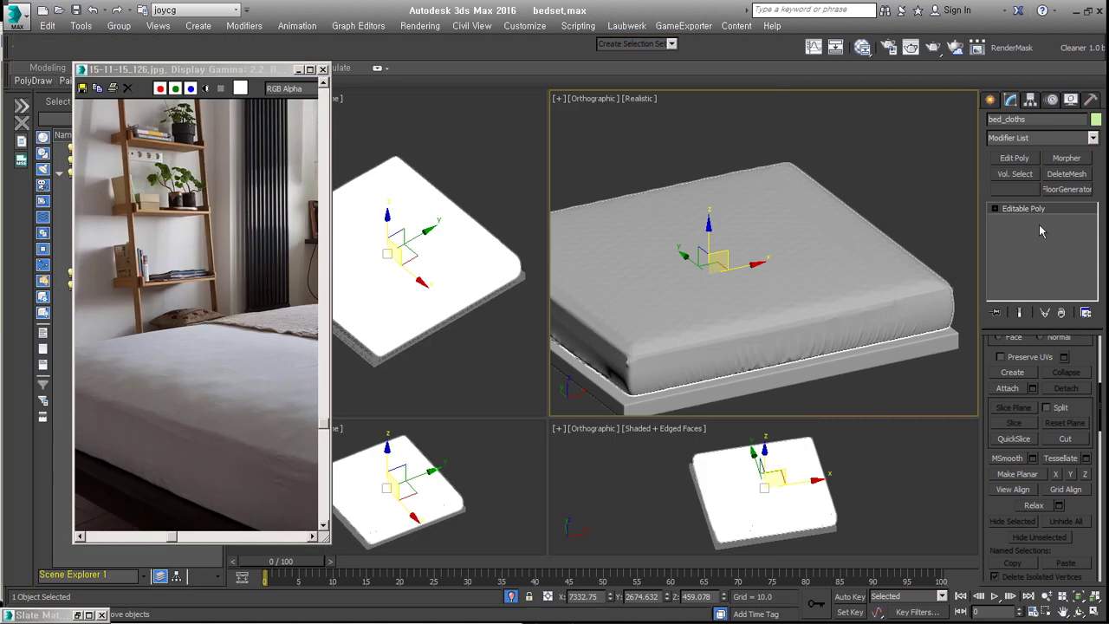
{"action": "left_click", "coordinate": [1035, 138]}
{"action": "left_click", "coordinate": [1054, 325]}
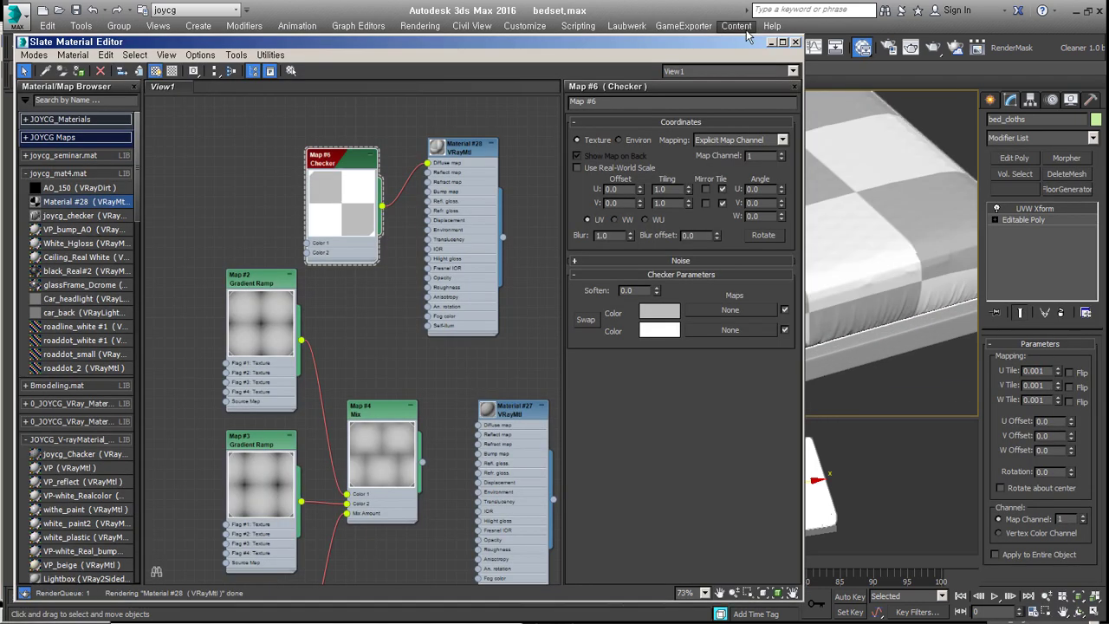
{"action": "key", "text": "ctrl+z"}
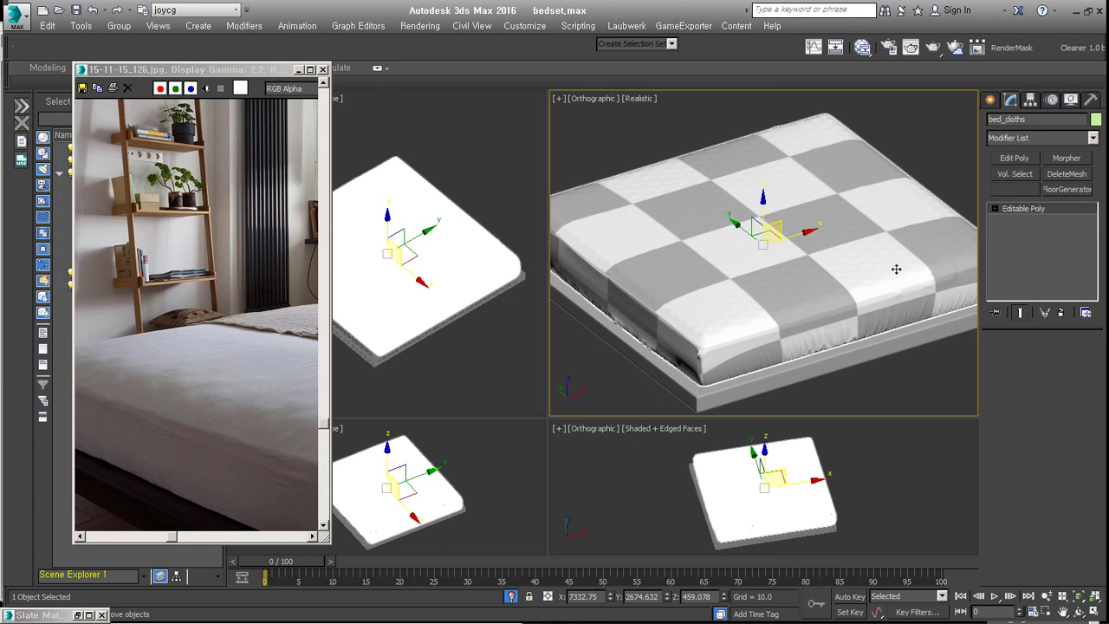
Select all cloth elements and detach them as Object004.
{"action": "key", "text": "4"}
{"action": "key", "text": "5"}
{"action": "key", "text": "ctrl+a"}
{"action": "middle_click_drag", "start_coordinate": [866, 337], "coordinate": [594, 298], "text": "alt"}
{"action": "right_click", "coordinate": [595, 297]}
{"action": "left_click", "coordinate": [643, 342]}
{"action": "key", "text": "Return"}
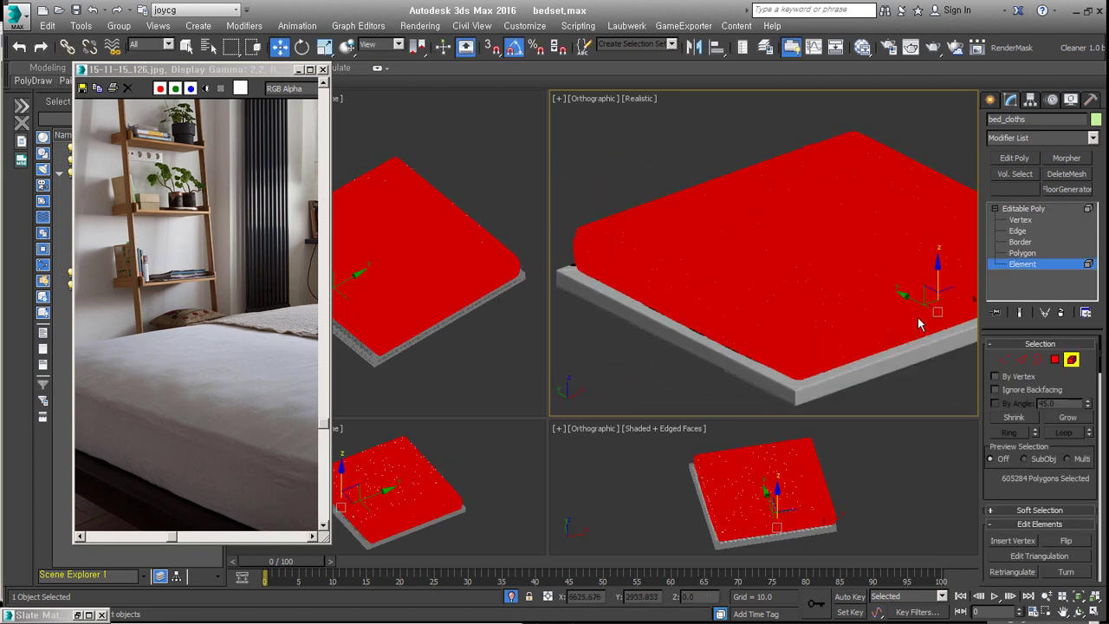
Test-move the detached cloth and the bed to inspect them, then cancel the moves.
{"action": "left_click_drag", "start_coordinate": [821, 350], "coordinate": [821, 259]}
{"action": "scroll", "coordinate": [820, 349], "scroll_direction": "up", "scroll_amount": 3}
{"action": "scroll", "coordinate": [846, 309], "scroll_direction": "down", "scroll_amount": 4}
{"action": "middle_click_drag", "start_coordinate": [849, 324], "coordinate": [897, 219], "text": "alt"}
{"action": "left_click_drag", "start_coordinate": [785, 227], "coordinate": [787, 136]}
{"action": "right_click", "coordinate": [787, 137]}
{"action": "left_click", "coordinate": [15, 15]}
{"action": "key", "text": "Escape"}
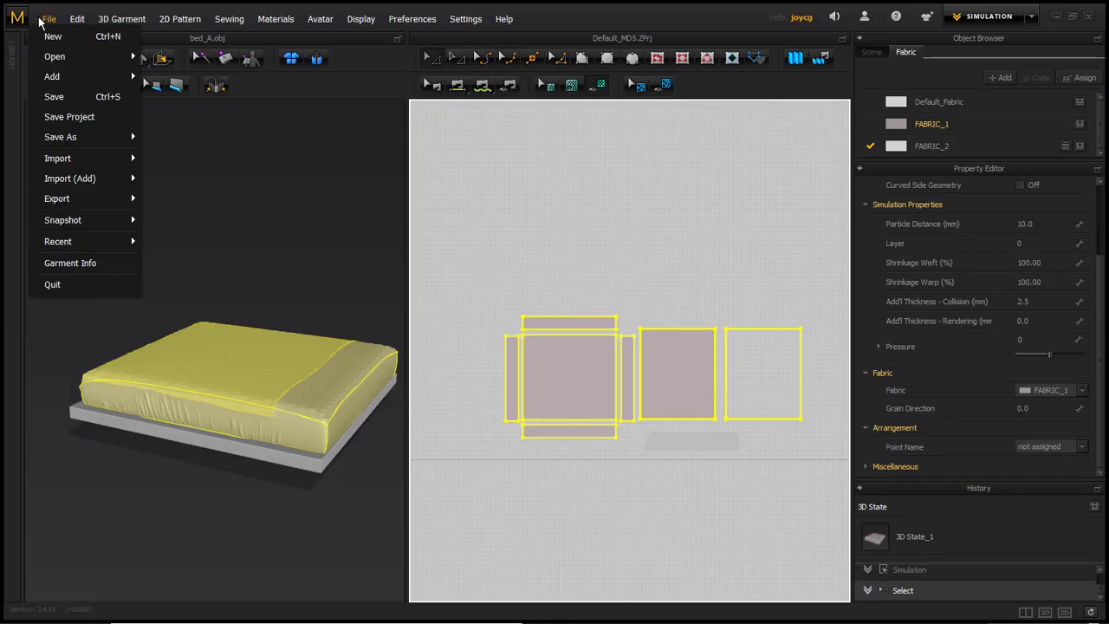
Load another OBJ and edit the pillow patterns with a split point and a thin rectangle.
{"action": "left_click", "coordinate": [472, 332]}
{"action": "left_click", "coordinate": [568, 396]}
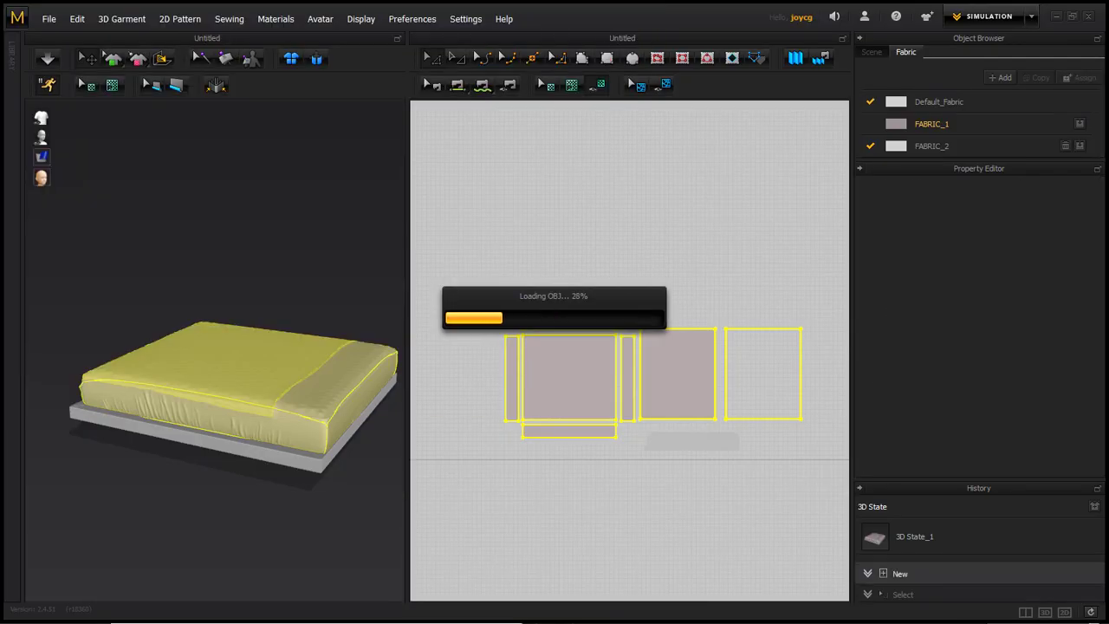
{"action": "scroll", "coordinate": [699, 480], "scroll_direction": "up", "scroll_amount": 5}
{"action": "left_click", "coordinate": [703, 317]}
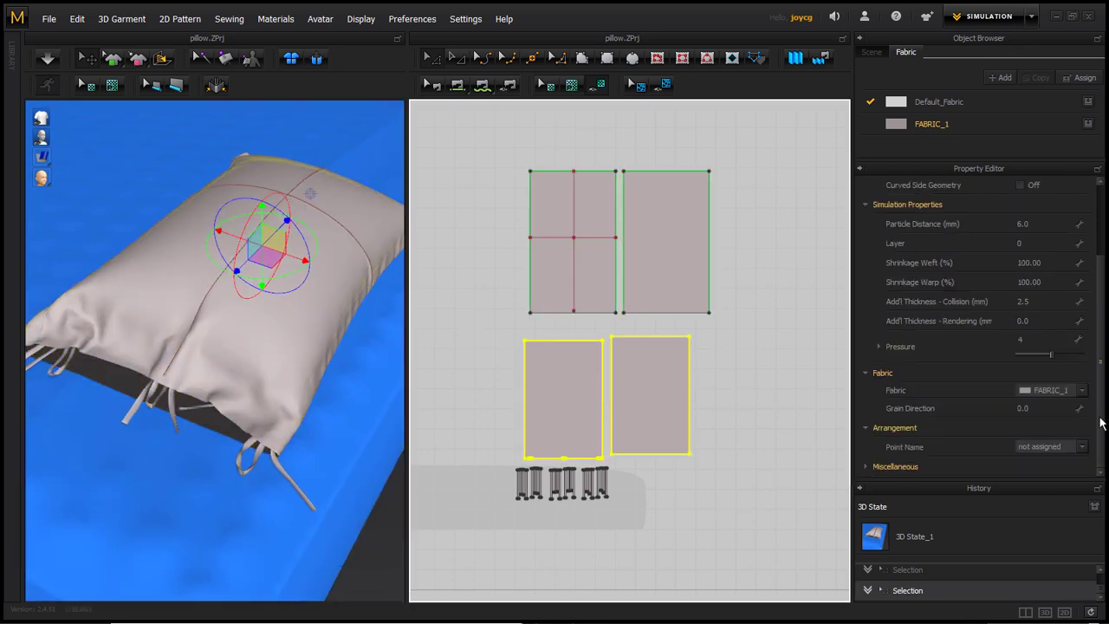
{"action": "left_click", "coordinate": [579, 310]}
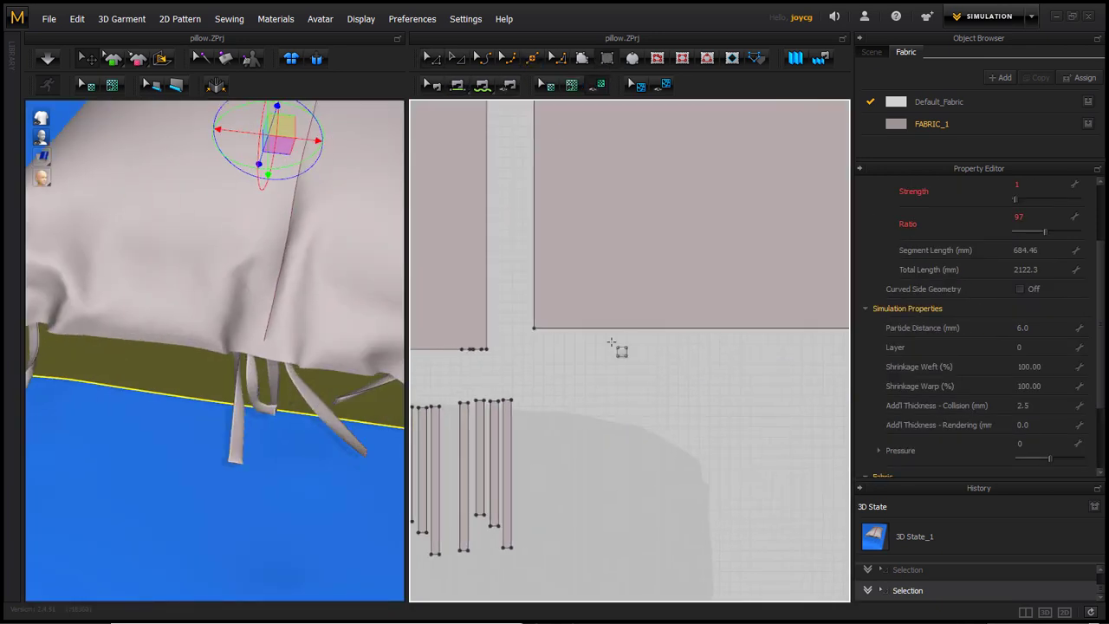
{"action": "left_click_drag", "start_coordinate": [586, 353], "coordinate": [593, 435]}
{"action": "scroll", "coordinate": [589, 359], "scroll_direction": "up", "scroll_amount": 3}
{"action": "key", "text": "x"}
{"action": "left_click", "coordinate": [592, 340]}
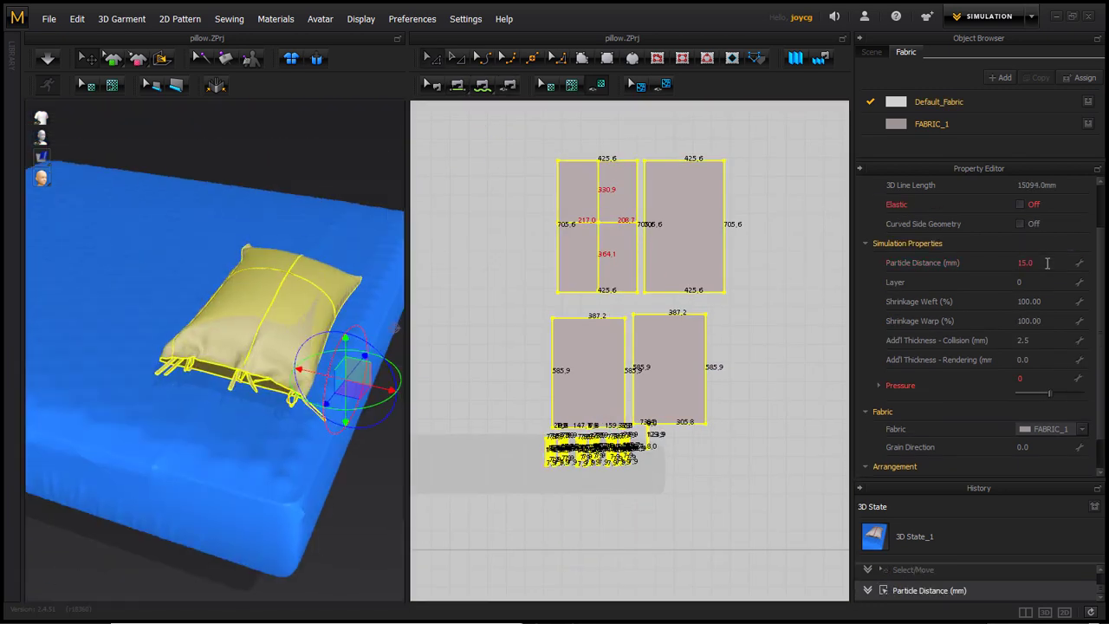
{"action": "left_click", "coordinate": [717, 414]}
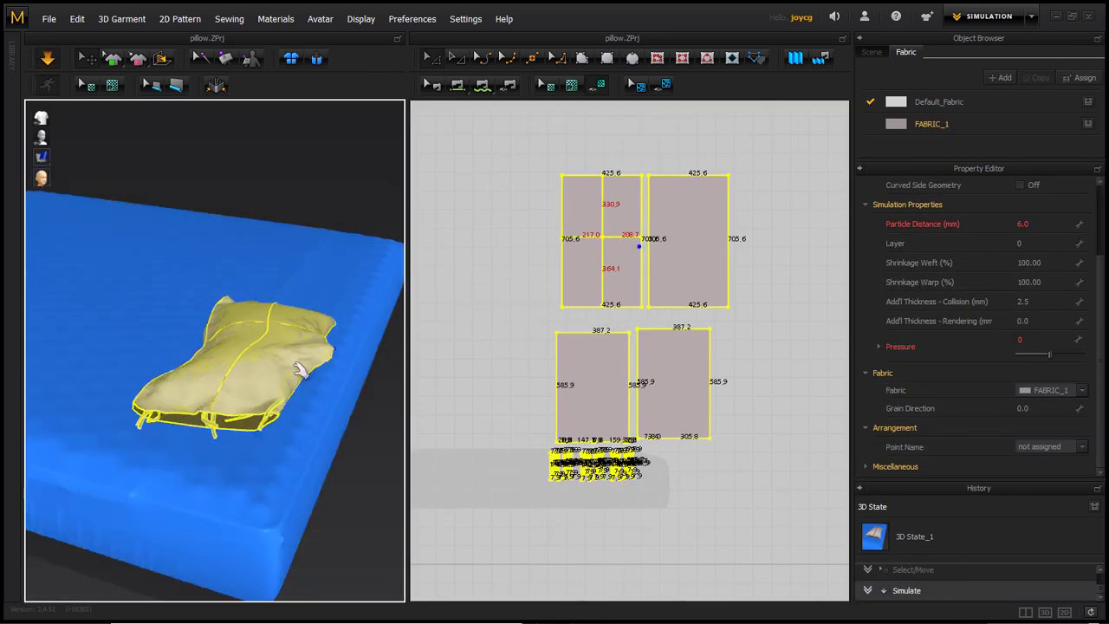
Copy the pillow patterns and place the pasted pillow beside the first on the mattress.
{"action": "left_click", "coordinate": [153, 397]}
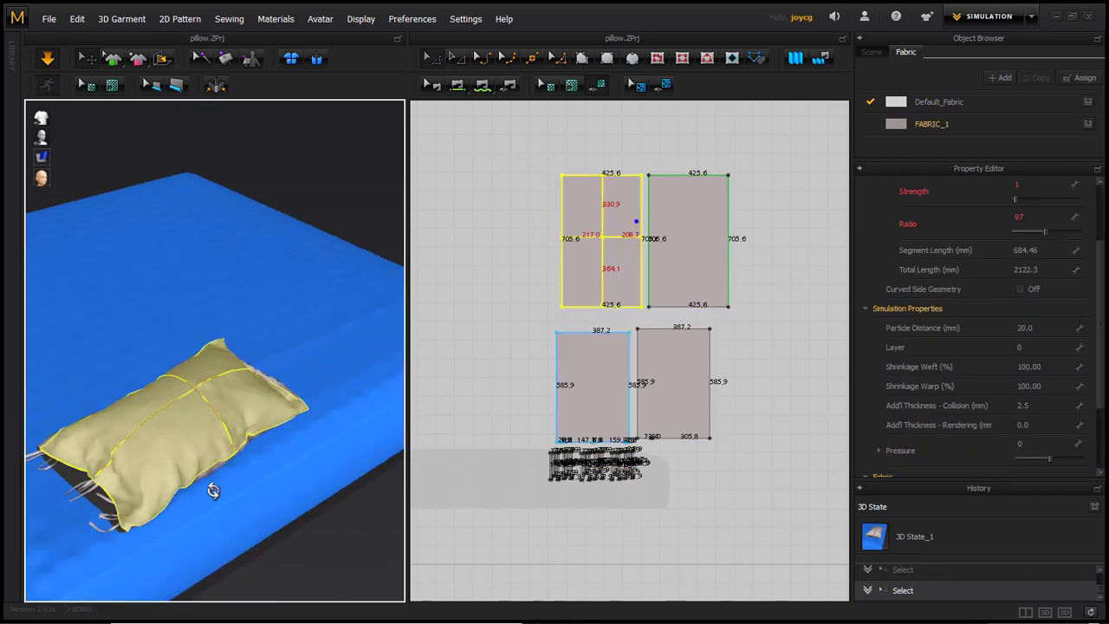
{"action": "left_click_drag", "start_coordinate": [248, 342], "coordinate": [305, 351]}
{"action": "key", "text": "ctrl+c"}
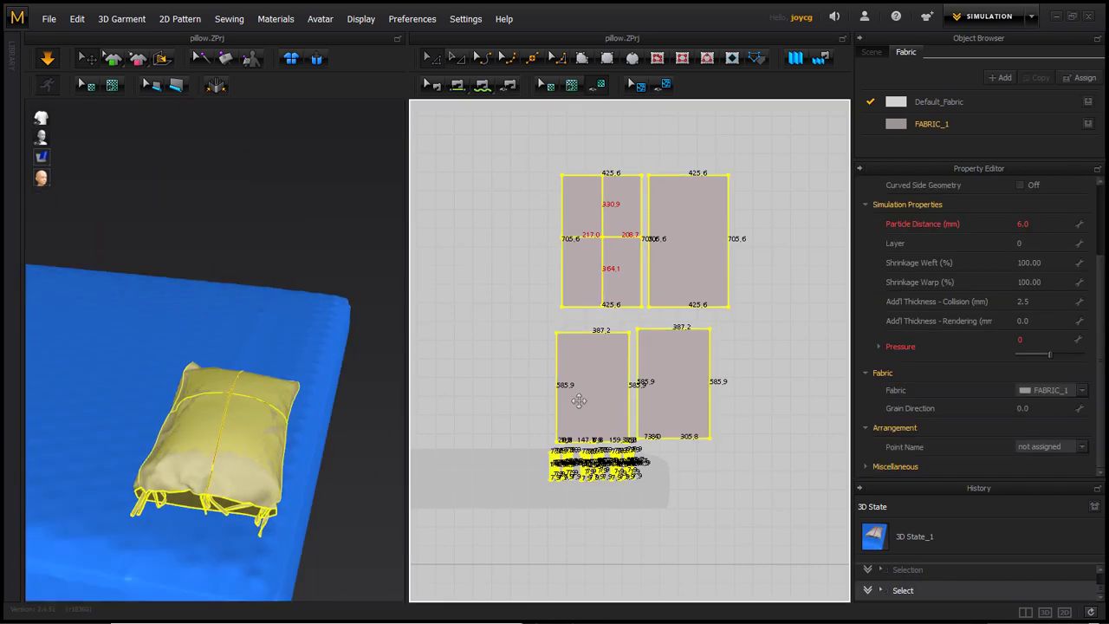
{"action": "key", "text": "ctrl+v"}
{"action": "left_click", "coordinate": [768, 312]}
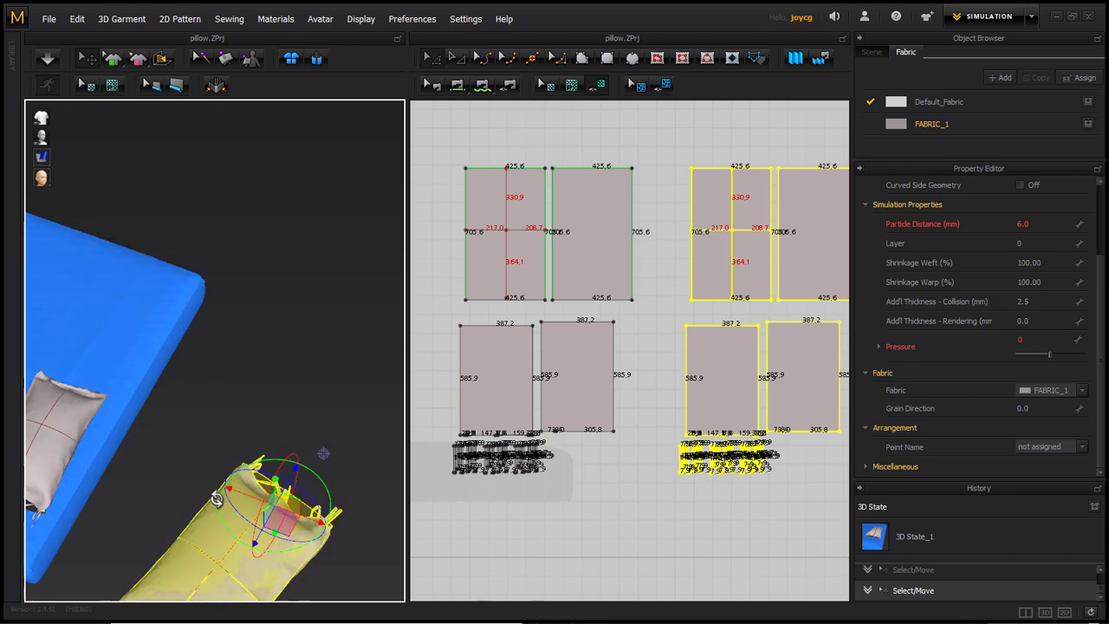
{"action": "right_click_drag", "start_coordinate": [254, 510], "coordinate": [293, 536]}
{"action": "left_click_drag", "start_coordinate": [338, 381], "coordinate": [339, 458]}
{"action": "right_click_drag", "start_coordinate": [339, 457], "coordinate": [234, 479]}
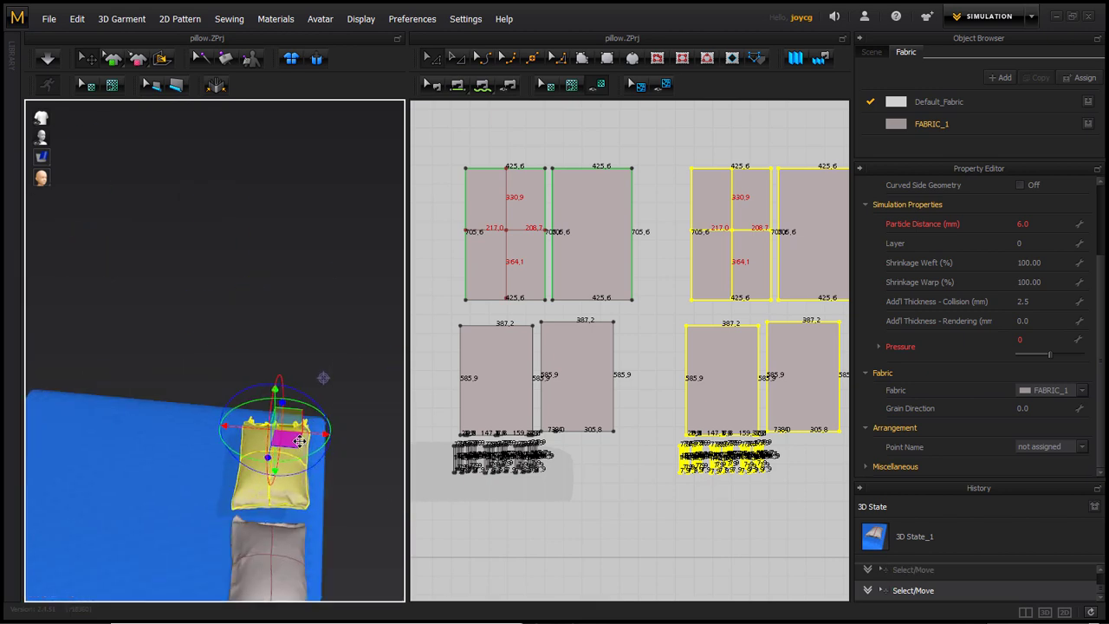
Simulate the pillows and set both to 6.0 mm Particle Distance.
{"action": "key", "text": "space"}
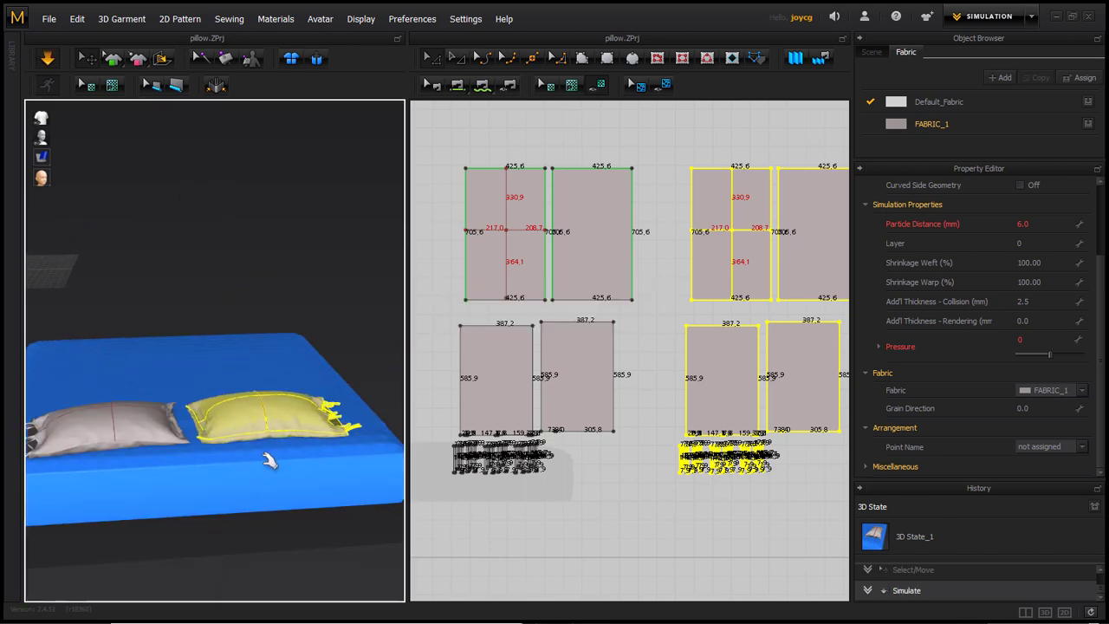
{"action": "key", "text": "ctrl+a"}
{"action": "key", "text": "Return"}
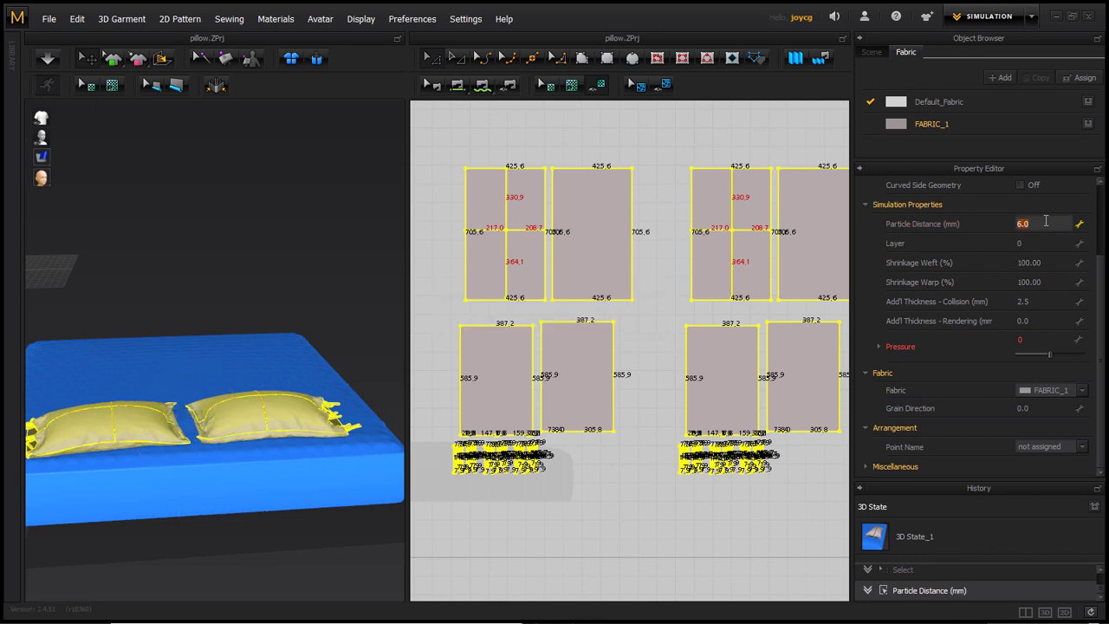
{"action": "scroll", "coordinate": [214, 407], "scroll_direction": "up", "scroll_amount": 5}
{"action": "scroll", "coordinate": [214, 407], "scroll_direction": "up", "scroll_amount": 3}
{"action": "left_click", "coordinate": [411, 548]}
{"action": "scroll", "coordinate": [312, 517], "scroll_direction": "down", "scroll_amount": 5}
{"action": "right_click_drag", "start_coordinate": [294, 485], "coordinate": [201, 438]}
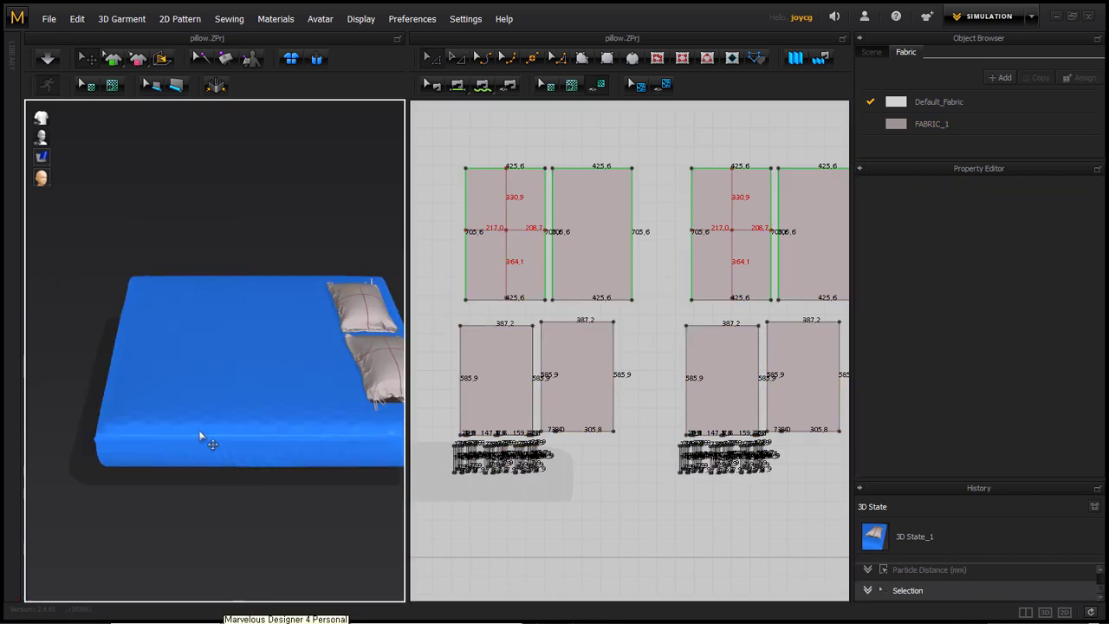
Delete the pillow patterns and draw a large rectangle laid flat above the bed.
{"action": "key", "text": "ctrl+a"}
{"action": "key", "text": "Delete"}
{"action": "left_click", "coordinate": [607, 58]}
{"action": "left_click_drag", "start_coordinate": [509, 256], "coordinate": [652, 477]}
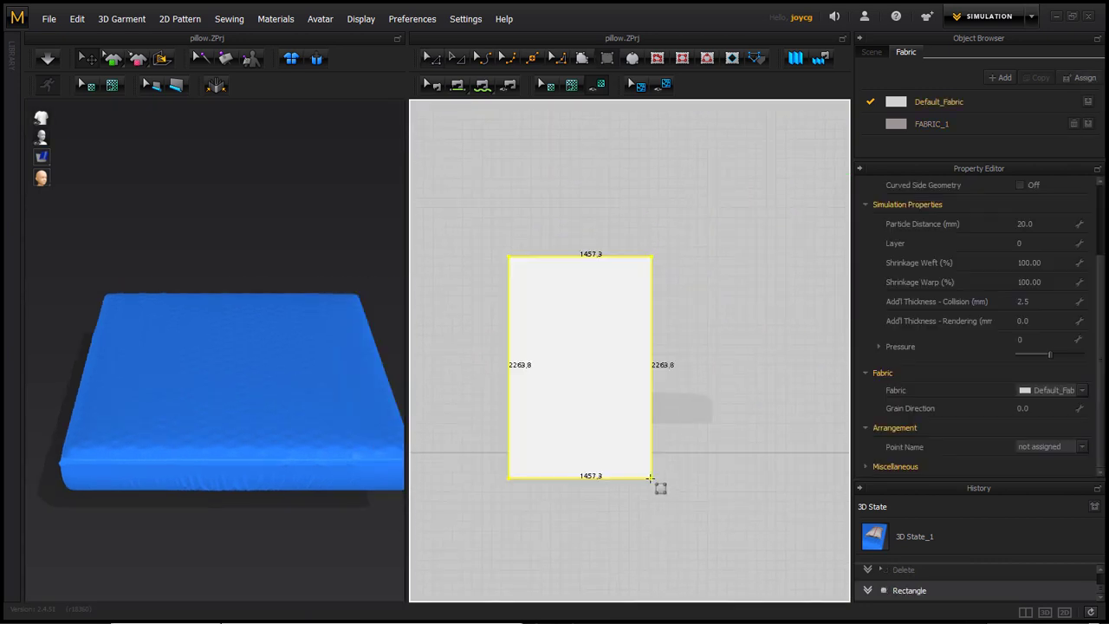
{"action": "mouse_move", "coordinate": [373, 451]}
{"action": "left_mouse_down"}
{"action": "mouse_move", "coordinate": [130, 347]}
{"action": "mouse_move", "coordinate": [254, 408]}
{"action": "left_mouse_up"}
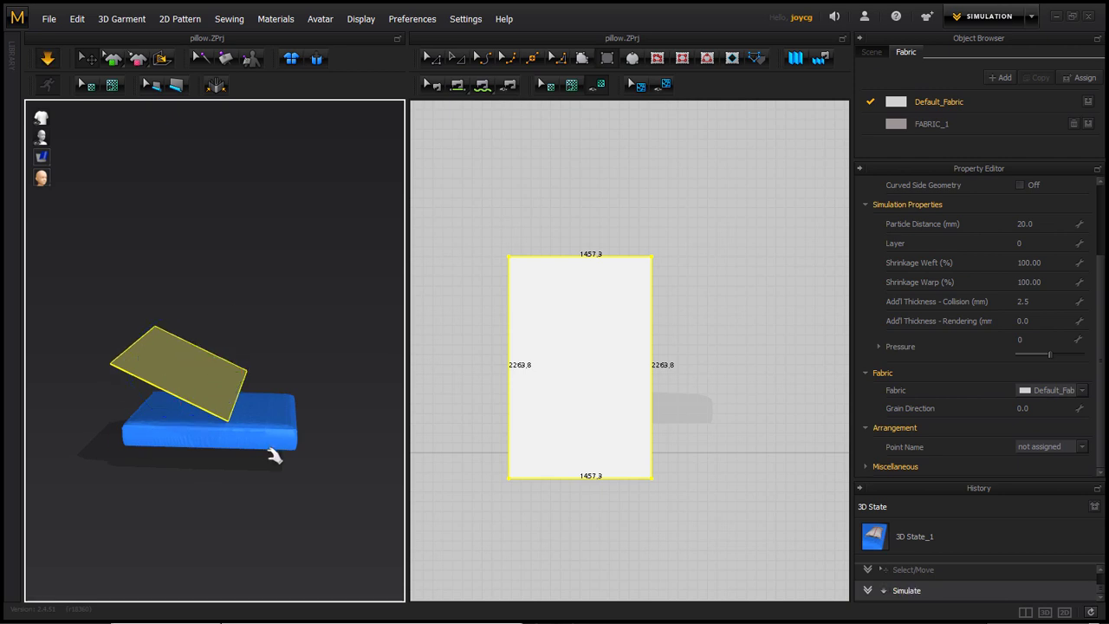
Layer Clone (Over) the rectangle, flip the clone's normal, and simulate the blanket.
{"action": "scroll", "coordinate": [274, 456], "scroll_direction": "up", "scroll_amount": 3}
{"action": "right_click", "coordinate": [587, 279]}
{"action": "right_click", "coordinate": [552, 437]}
{"action": "left_click", "coordinate": [611, 219]}
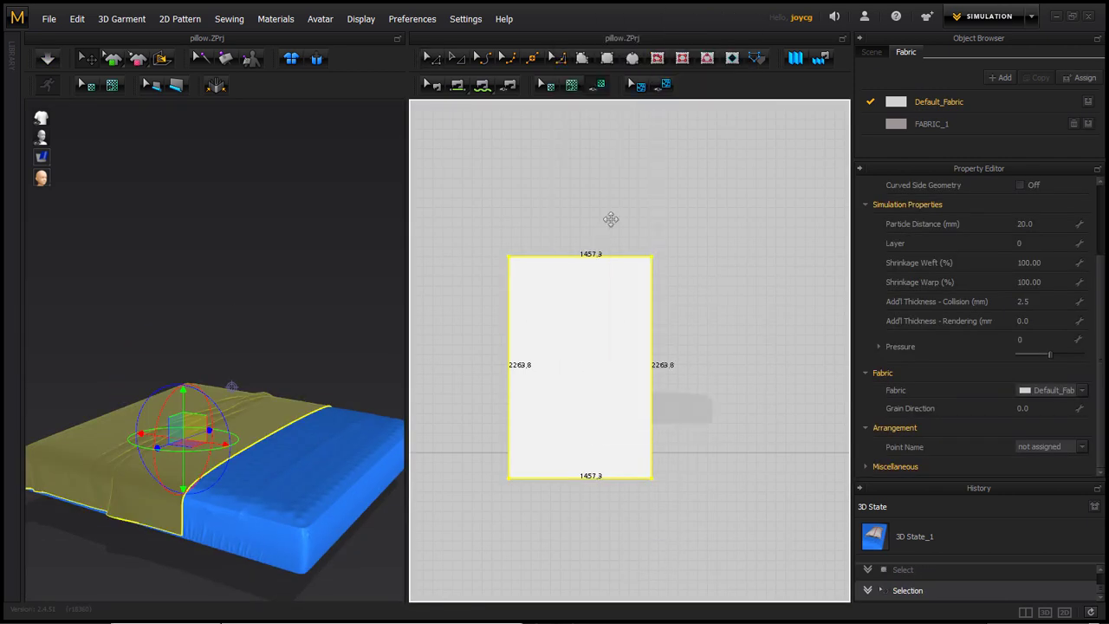
{"action": "right_click", "coordinate": [186, 496]}
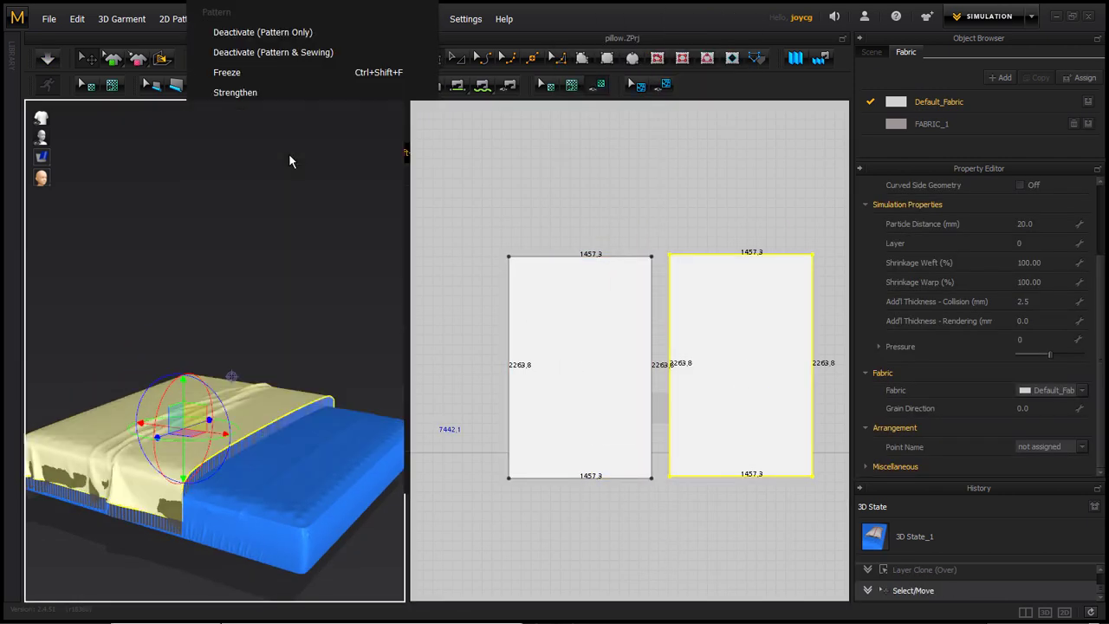
{"action": "left_click", "coordinate": [290, 161]}
{"action": "key", "text": "space"}
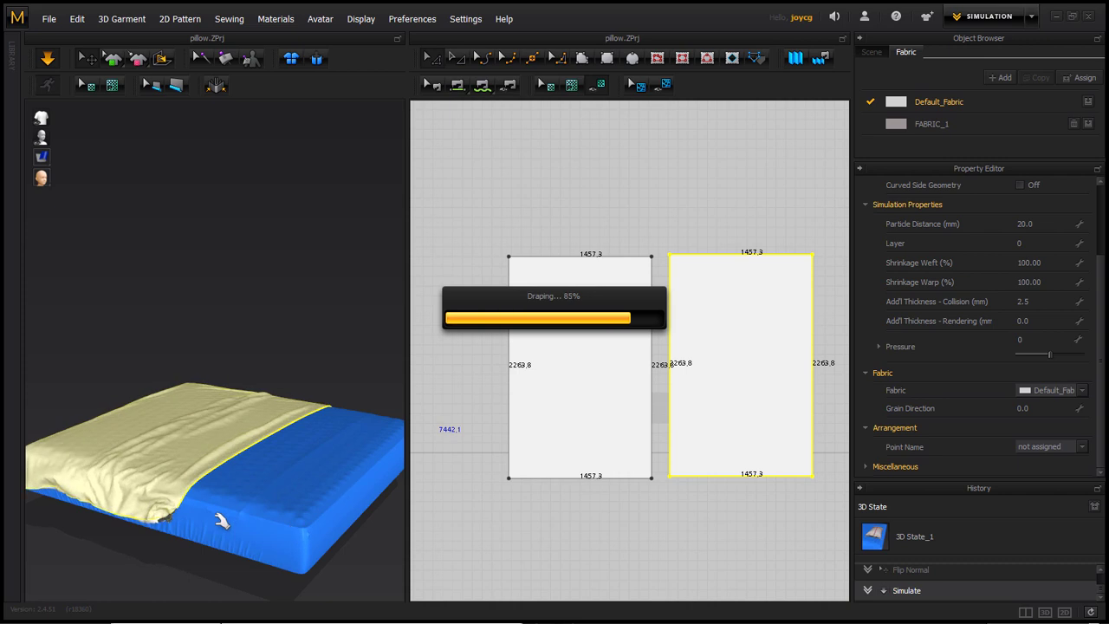
Lower the blanket's Pressure from 2 to 1 and watch it drape over the mattress.
{"action": "left_click", "coordinate": [512, 423], "text": "shift"}
{"action": "right_click_drag", "start_coordinate": [290, 570], "coordinate": [286, 510]}
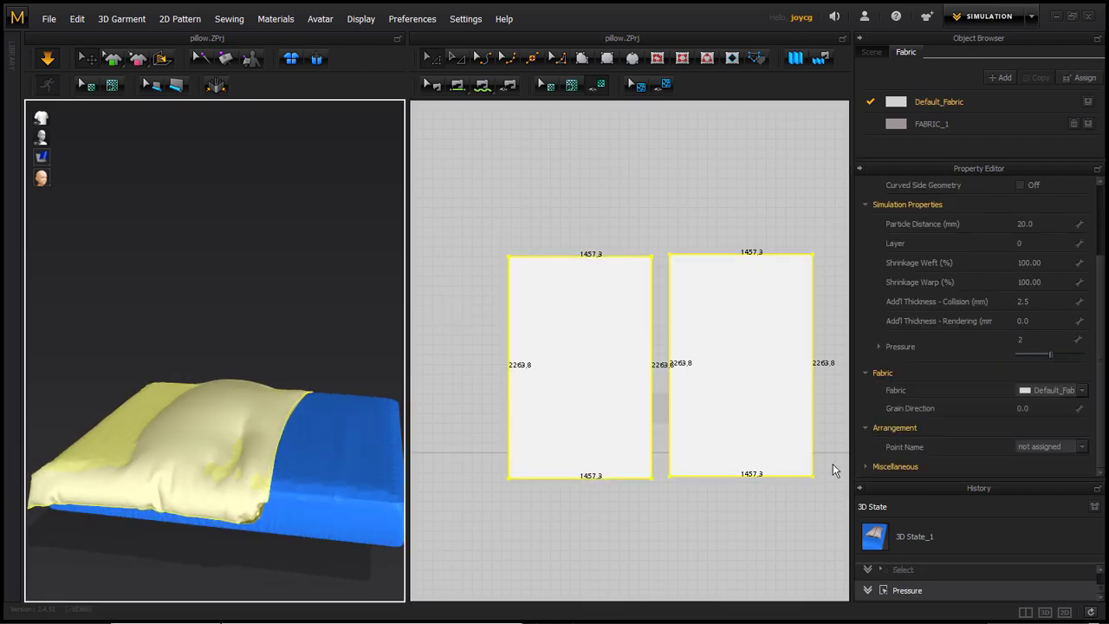
{"action": "right_click_drag", "start_coordinate": [321, 457], "coordinate": [335, 486]}
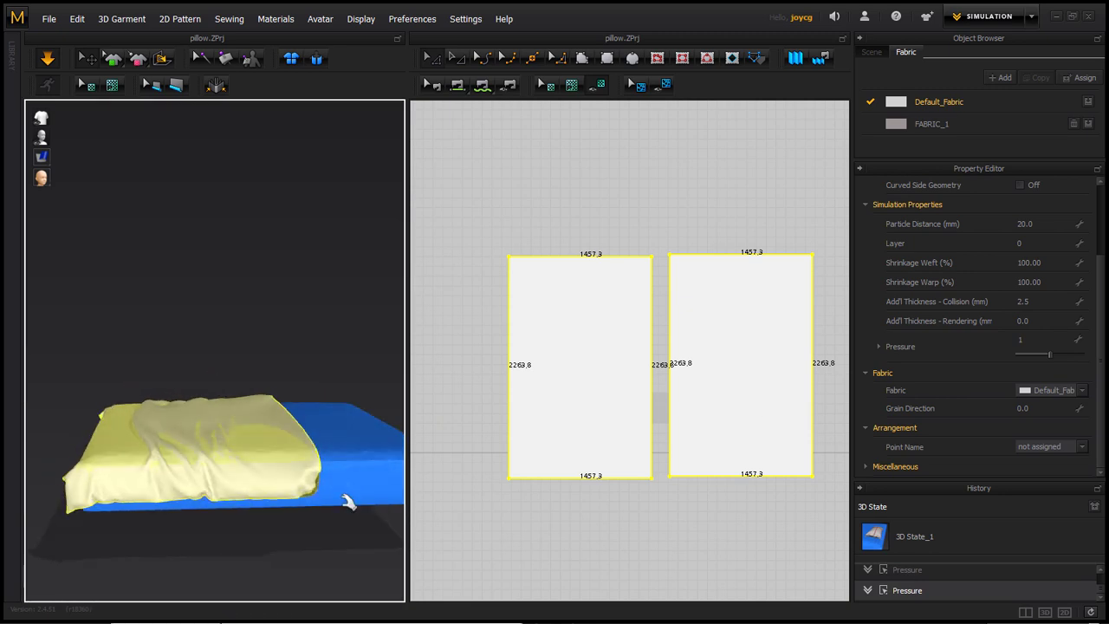
{"action": "left_click", "coordinate": [318, 462]}
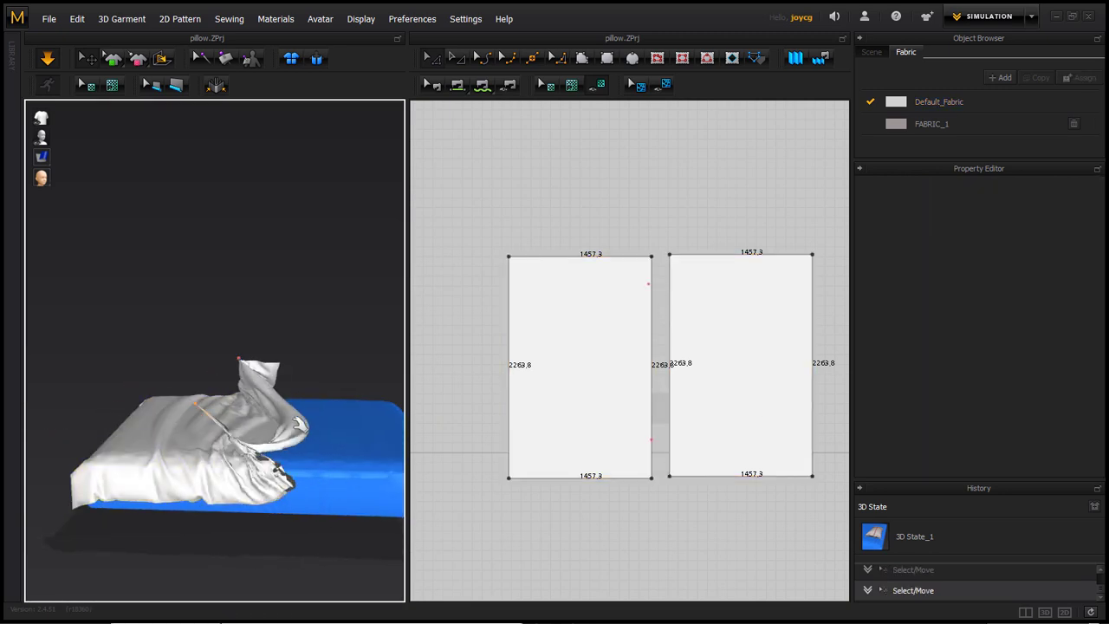
{"action": "right_click_drag", "start_coordinate": [319, 461], "coordinate": [260, 447]}
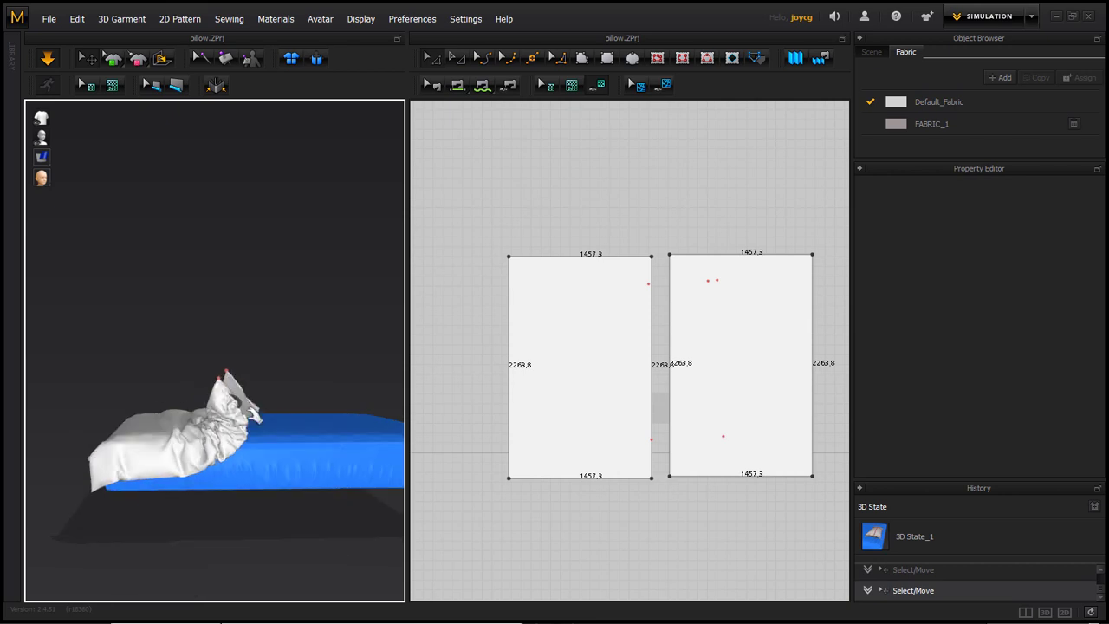
{"action": "left_click", "coordinate": [201, 407]}
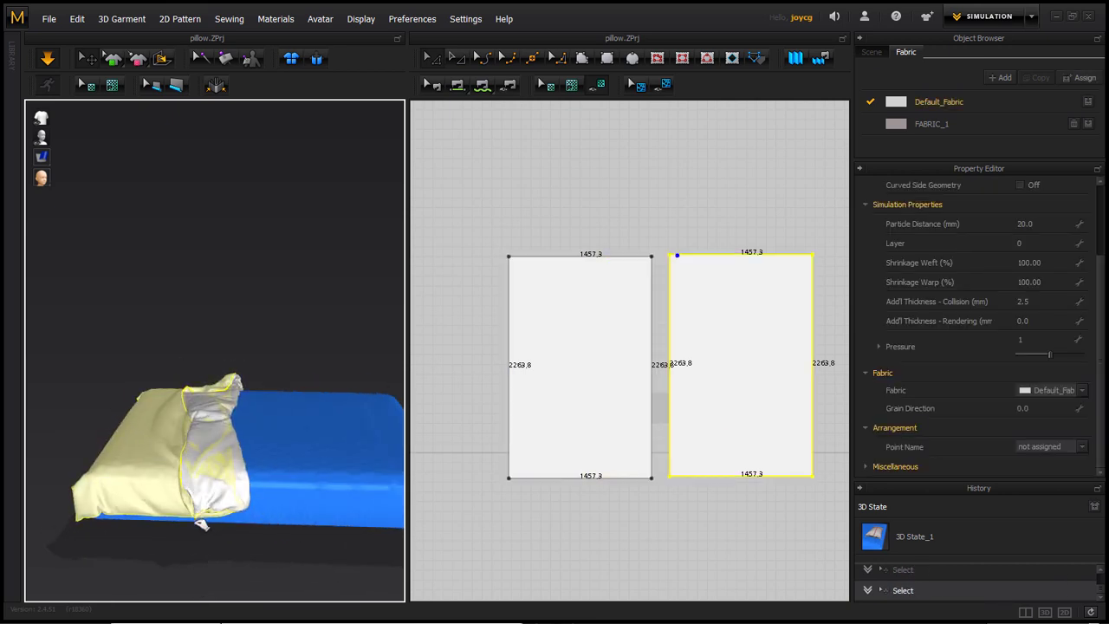
{"action": "right_click_drag", "start_coordinate": [201, 523], "coordinate": [234, 476]}
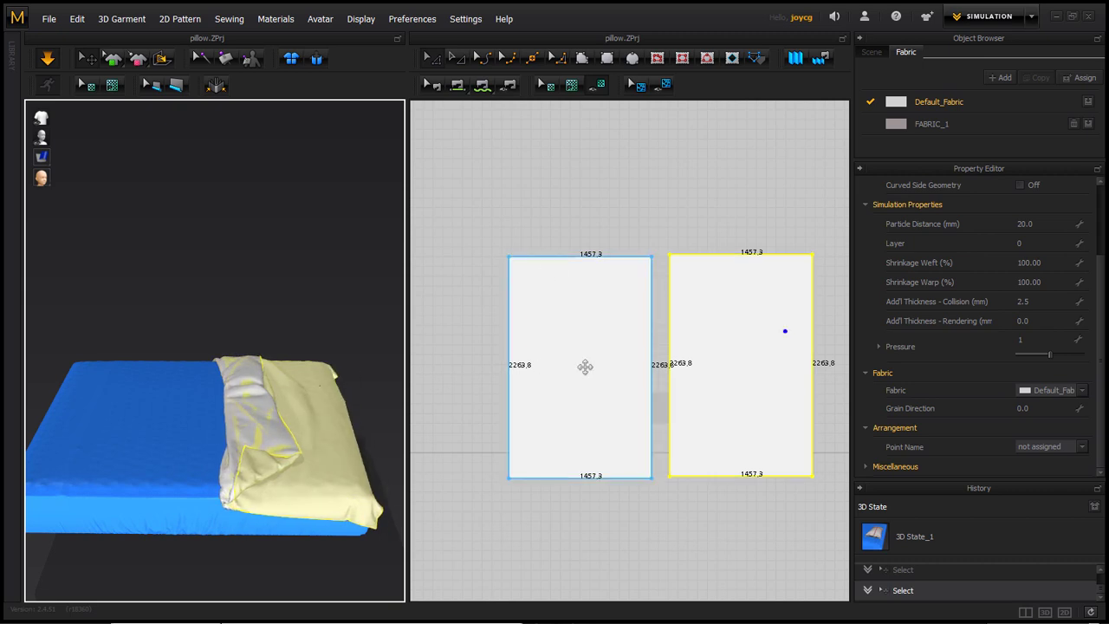
{"action": "mouse_move", "coordinate": [334, 502]}
{"action": "right_mouse_down"}
{"action": "mouse_move", "coordinate": [240, 495]}
{"action": "mouse_move", "coordinate": [335, 545]}
{"action": "right_mouse_up"}
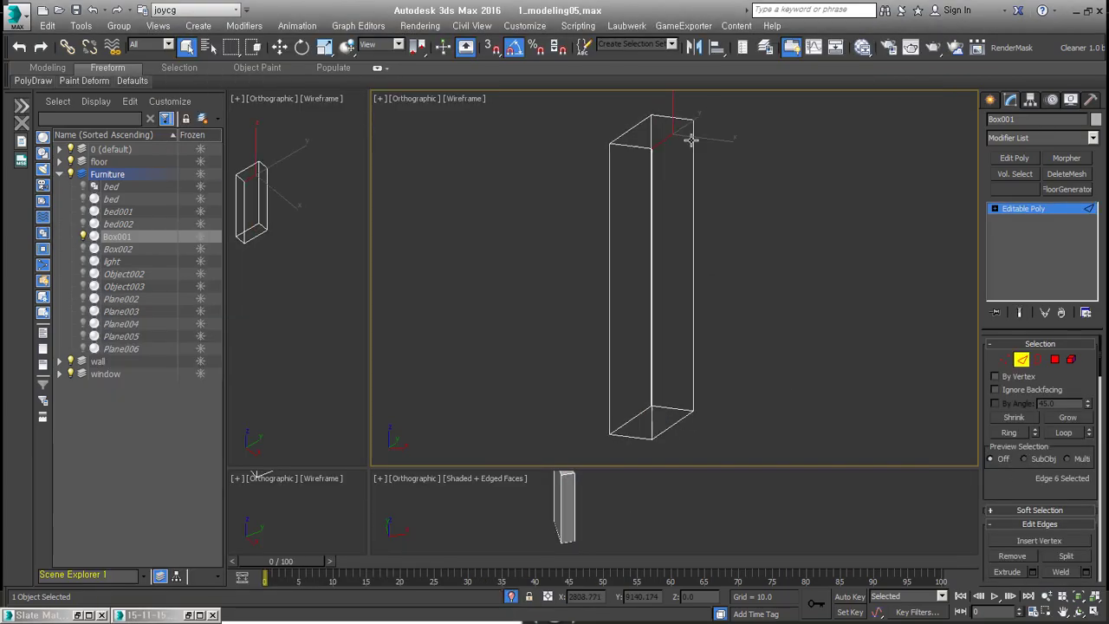
Delete the box's faces and extrude its edges with a width of 50.
{"action": "key", "text": "F3"}
{"action": "key", "text": "4"}
{"action": "left_click", "coordinate": [658, 260]}
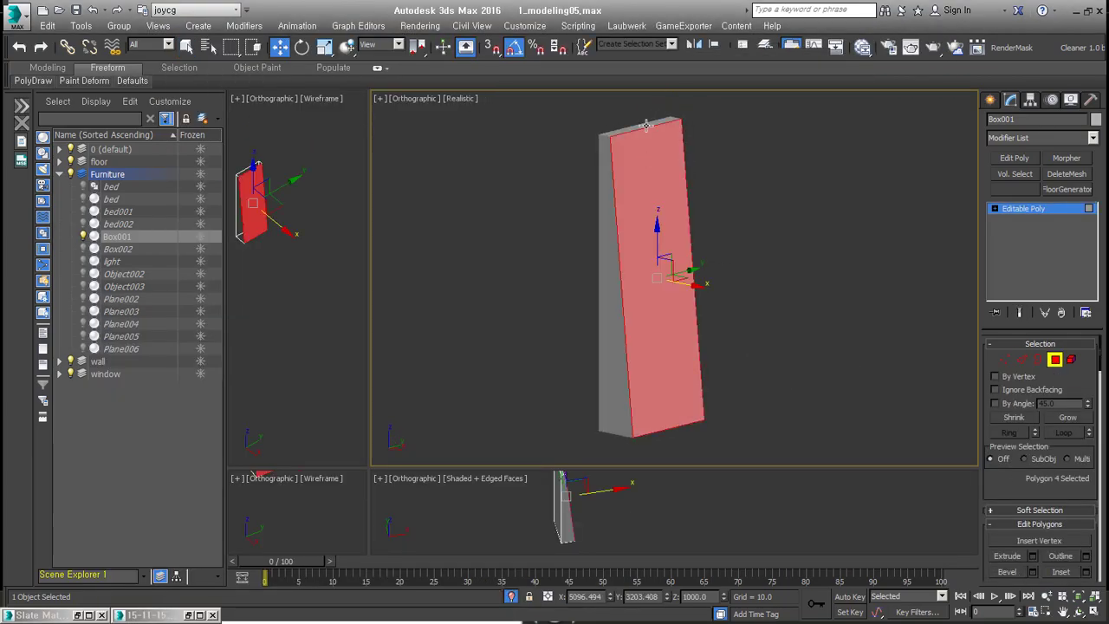
{"action": "key", "text": "Delete"}
{"action": "right_click", "coordinate": [649, 165]}
{"action": "left_click", "coordinate": [668, 111]}
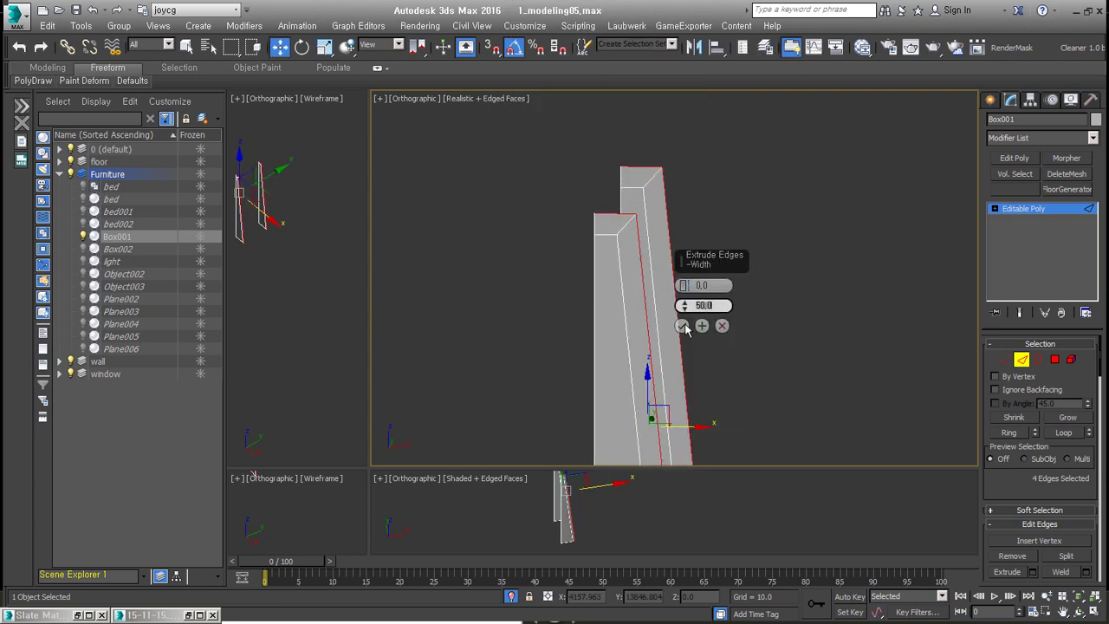
{"action": "left_click", "coordinate": [682, 326]}
Chamfer the rail edges in an Edit Poly modifier, collapse it, and connect the edges.
{"action": "left_click", "coordinate": [1015, 157]}
{"action": "left_click", "coordinate": [1031, 230]}
{"action": "right_click", "coordinate": [637, 172]}
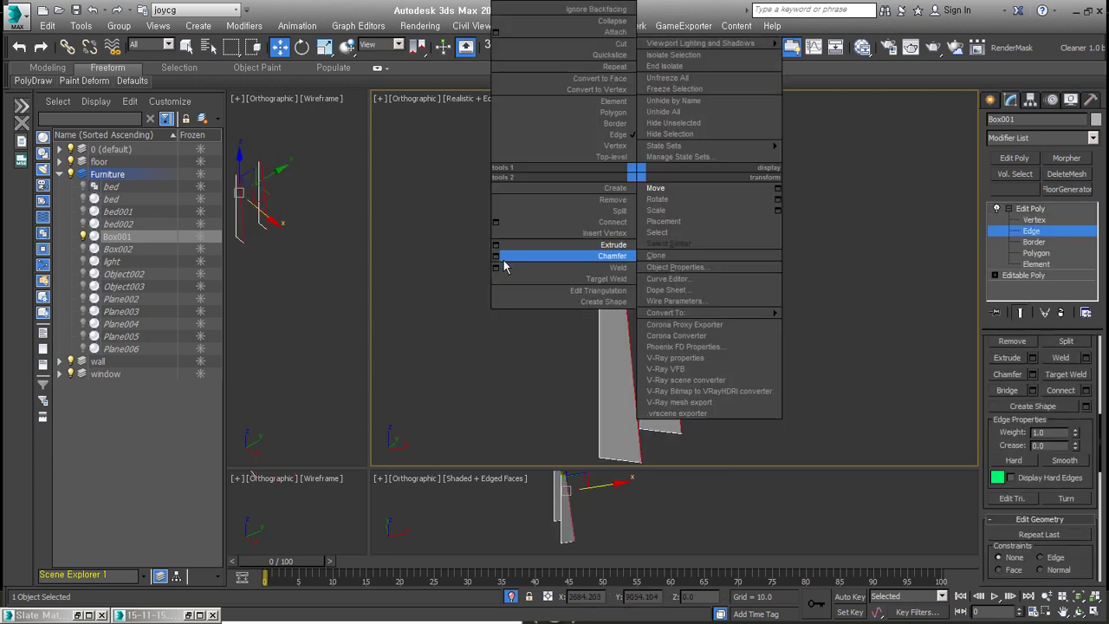
{"action": "left_click", "coordinate": [502, 258]}
{"action": "left_click", "coordinate": [682, 406]}
{"action": "key", "text": "4"}
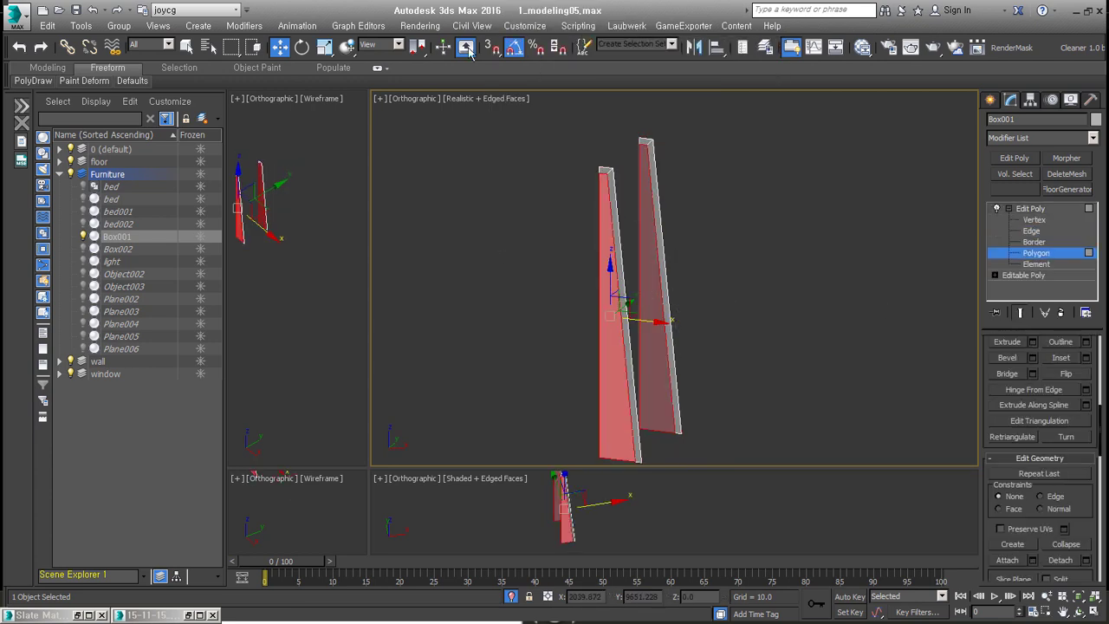
{"action": "left_click", "coordinate": [1021, 359]}
{"action": "left_click", "coordinate": [690, 293]}
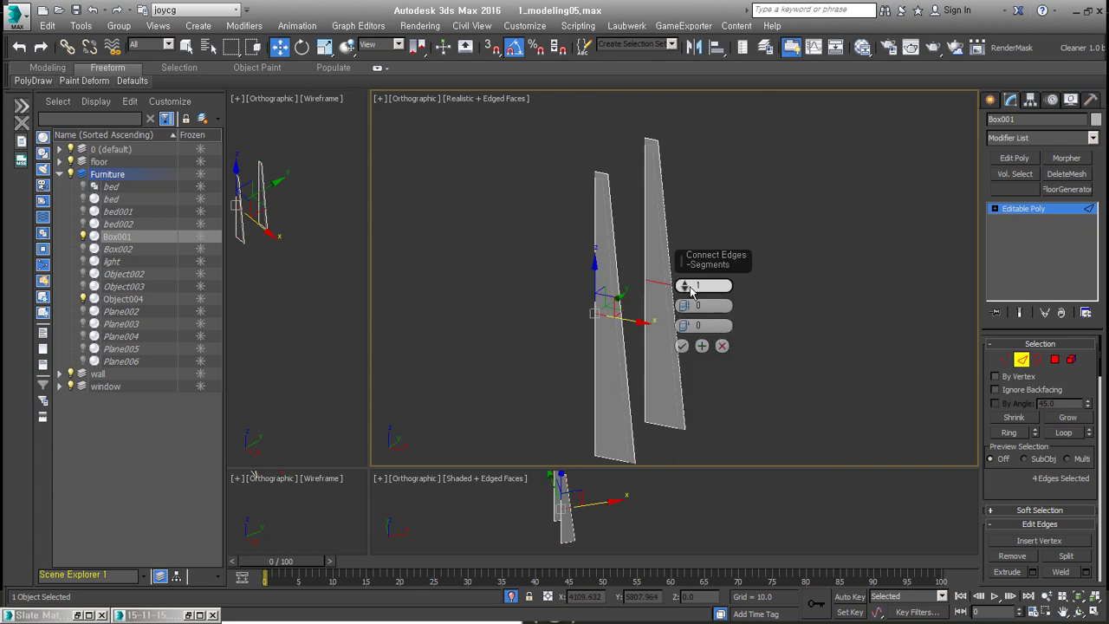
{"action": "left_click", "coordinate": [682, 345]}
{"action": "scroll", "coordinate": [1074, 517], "scroll_direction": "down", "scroll_amount": 2}
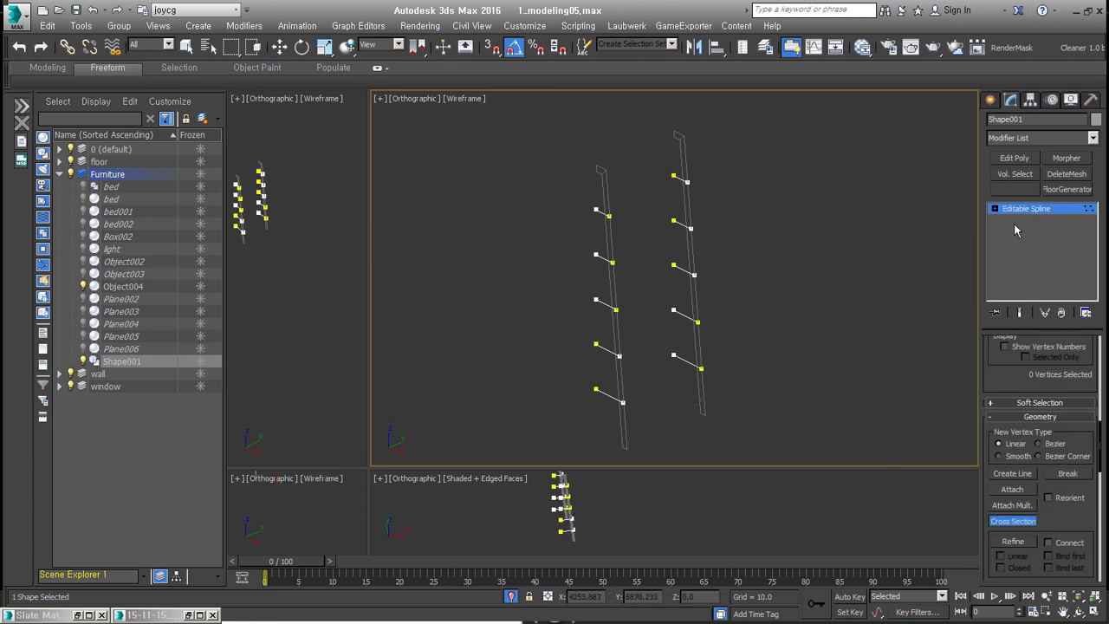
Adjust the right rail's top vertices and link the rail splines with Cross Section.
{"action": "key", "text": "w"}
{"action": "left_click_drag", "start_coordinate": [675, 162], "coordinate": [703, 297]}
{"action": "left_click", "coordinate": [1025, 208]}
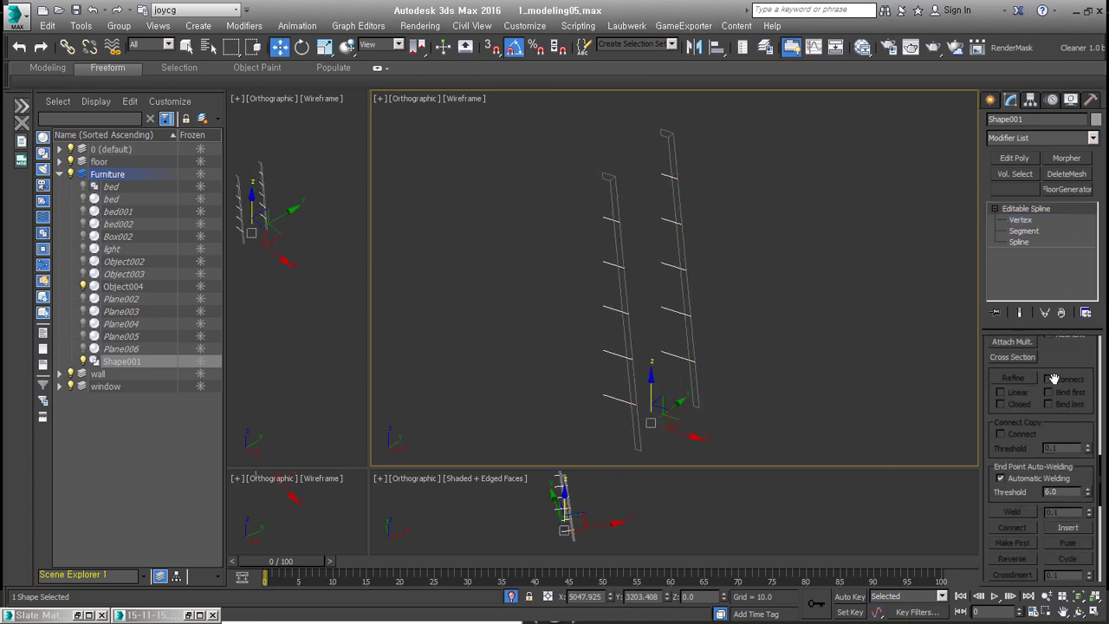
{"action": "left_click", "coordinate": [1012, 391]}
{"action": "left_click", "coordinate": [607, 260]}
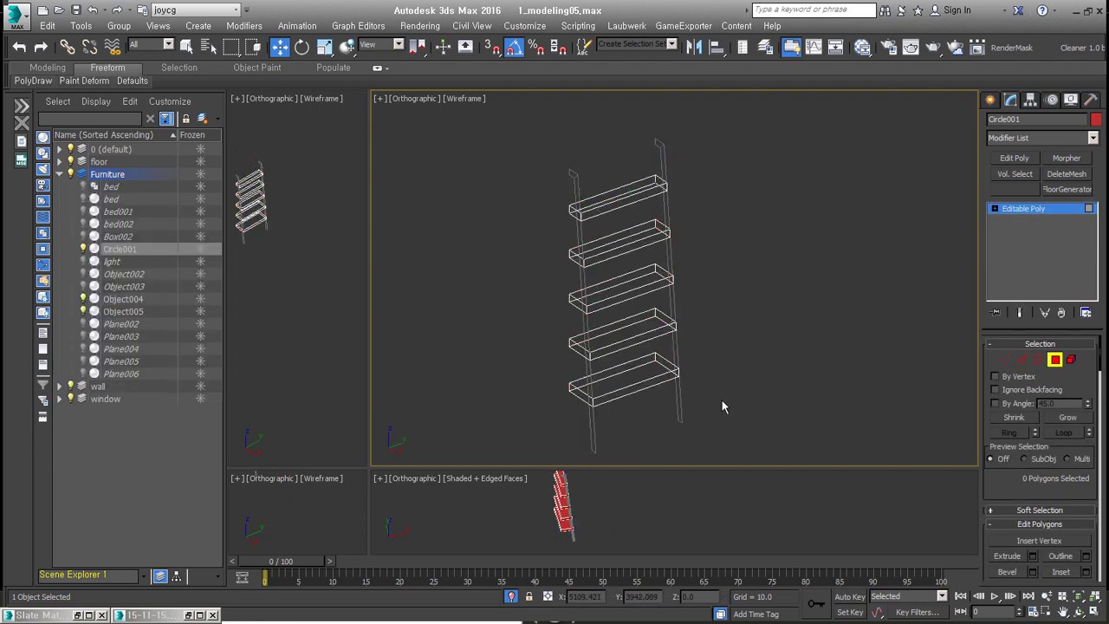
Check the combined shelf boards at border and polygon level, then enter Edge mode.
{"action": "right_click", "coordinate": [596, 292]}
{"action": "left_click", "coordinate": [520, 354]}
{"action": "scroll", "coordinate": [628, 395], "scroll_direction": "up", "scroll_amount": 6}
{"action": "key", "text": "3"}
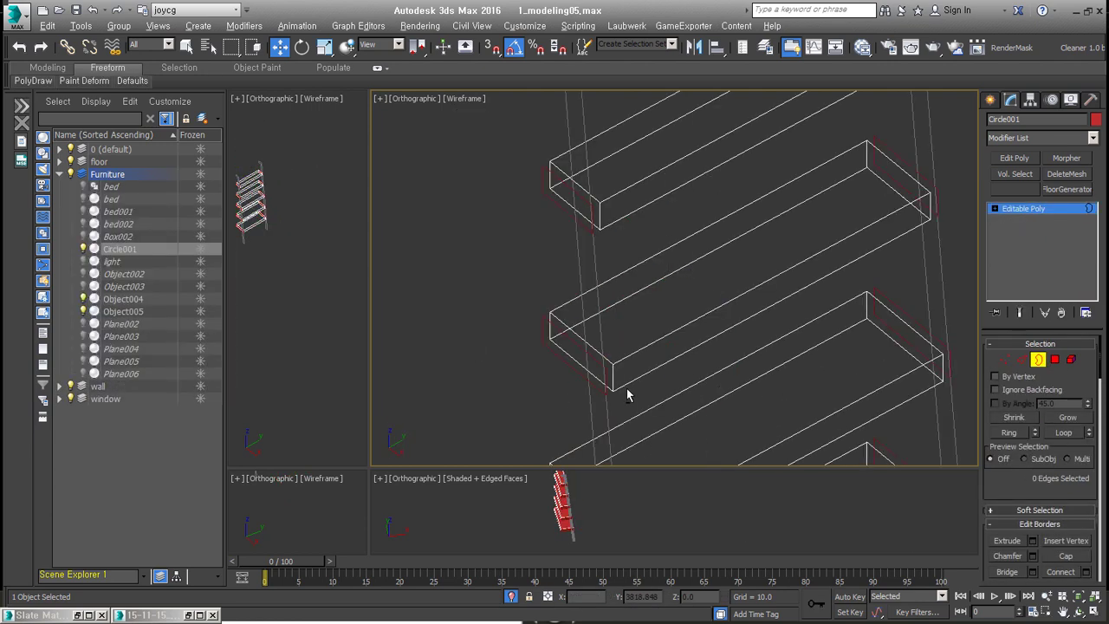
{"action": "scroll", "coordinate": [627, 395], "scroll_direction": "down", "scroll_amount": 5}
{"action": "key", "text": "4"}
{"action": "left_click", "coordinate": [779, 325]}
{"action": "middle_click_drag", "start_coordinate": [737, 425], "coordinate": [866, 420], "text": "alt"}
{"action": "key", "text": "2"}
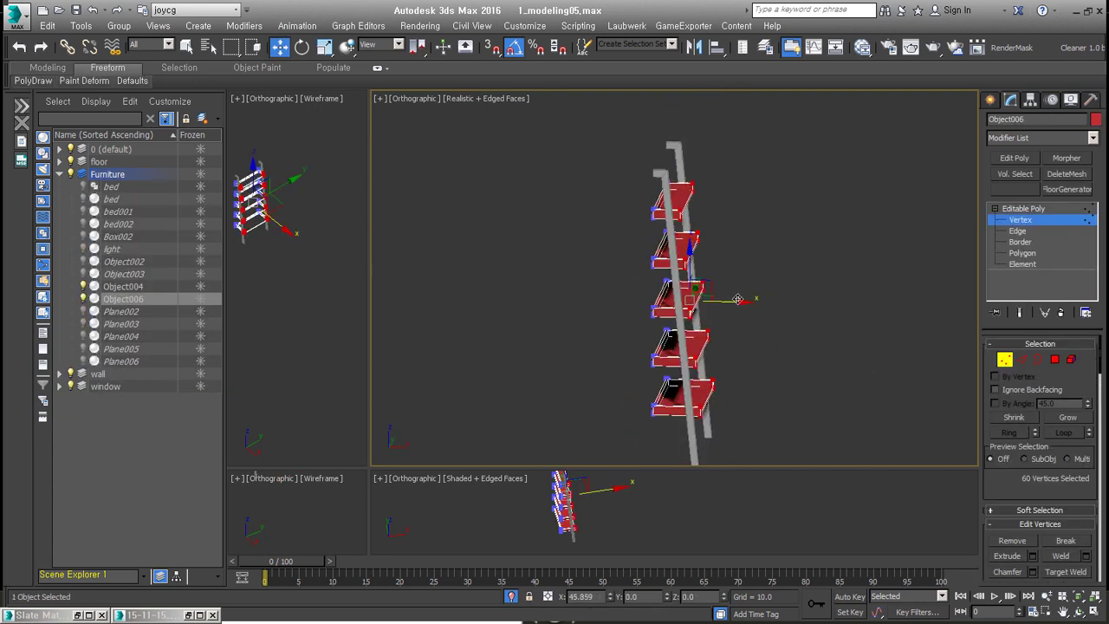
{"action": "key", "text": "2"}
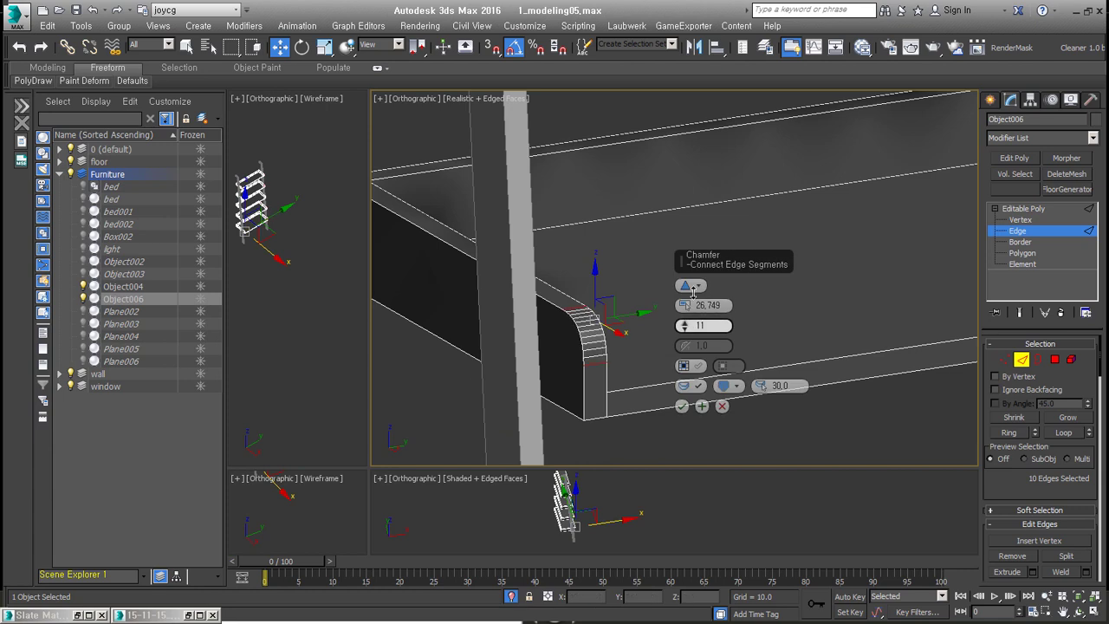
Zoom out to check the rounded shelf corners.
{"action": "scroll", "coordinate": [656, 382], "scroll_direction": "down", "scroll_amount": 3}
{"action": "scroll", "coordinate": [656, 382], "scroll_direction": "down", "scroll_amount": 3}
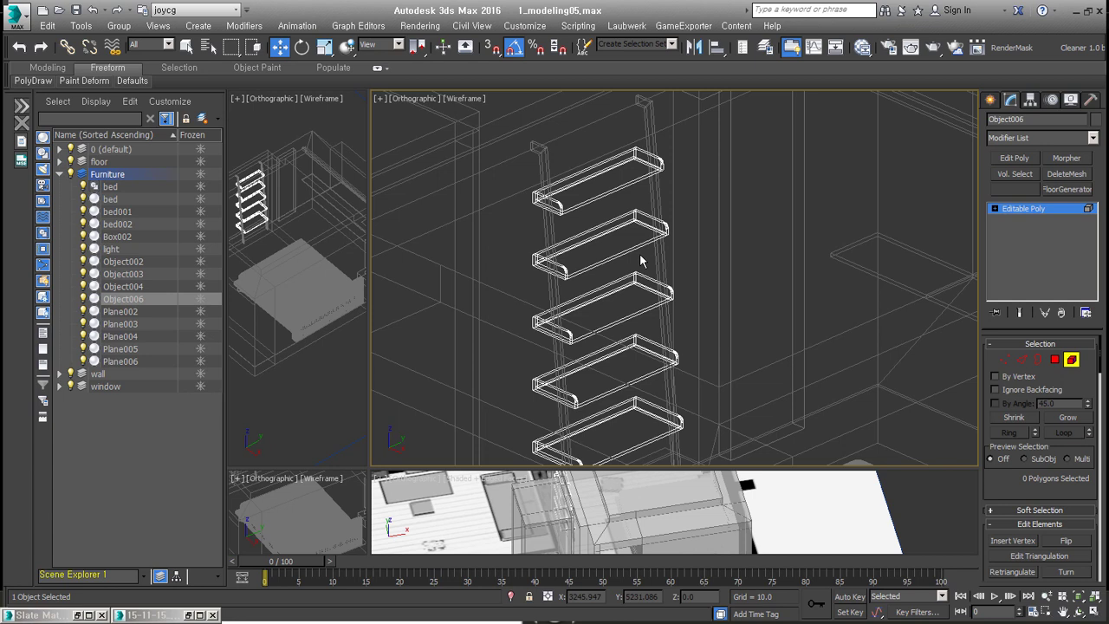
Select the shelves' hard edges and chamfer them.
{"action": "scroll", "coordinate": [641, 260], "scroll_direction": "up", "scroll_amount": 5}
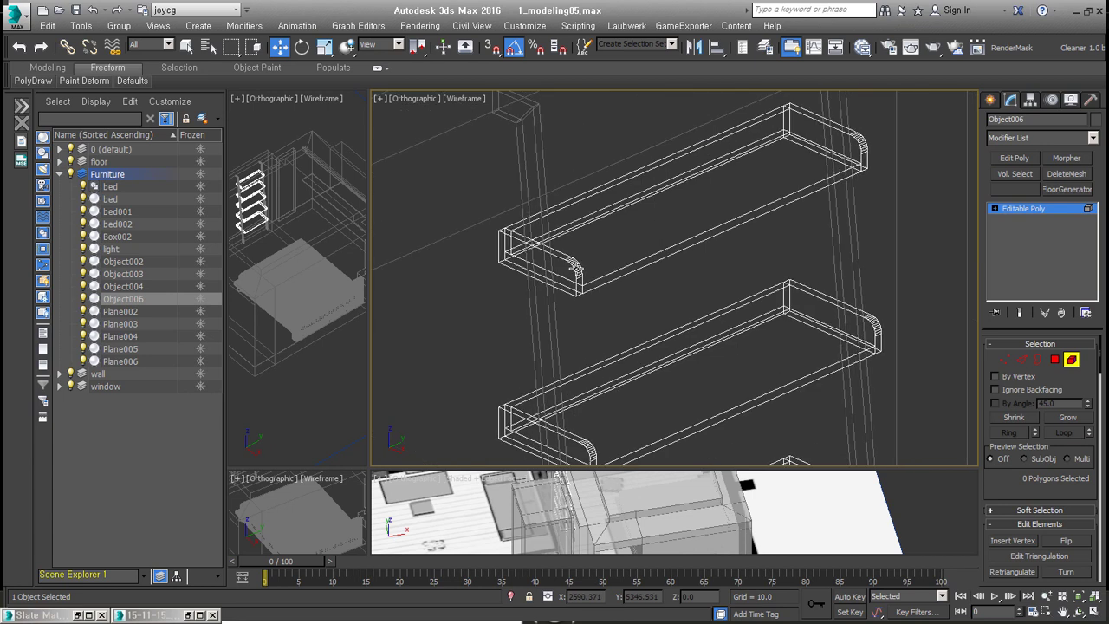
{"action": "scroll", "coordinate": [639, 243], "scroll_direction": "up", "scroll_amount": 5}
{"action": "scroll", "coordinate": [639, 251], "scroll_direction": "up", "scroll_amount": 3}
{"action": "scroll", "coordinate": [639, 250], "scroll_direction": "down", "scroll_amount": 8}
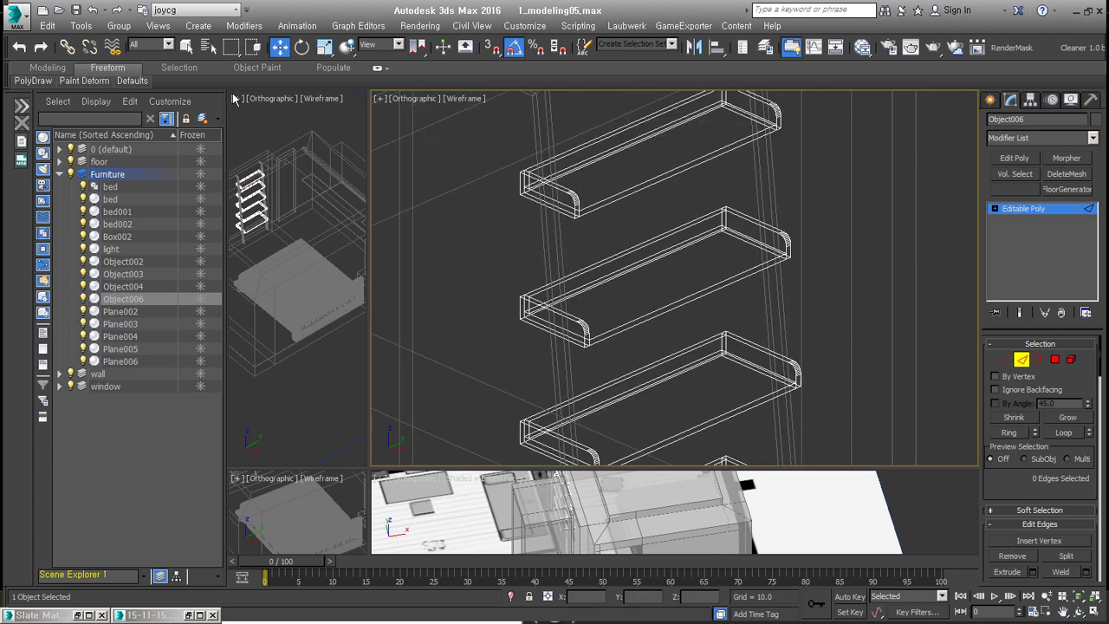
{"action": "left_click", "coordinate": [179, 68]}
{"action": "left_click", "coordinate": [137, 104]}
{"action": "scroll", "coordinate": [602, 260], "scroll_direction": "down", "scroll_amount": 3}
{"action": "right_click", "coordinate": [602, 229]}
{"action": "left_click", "coordinate": [461, 317]}
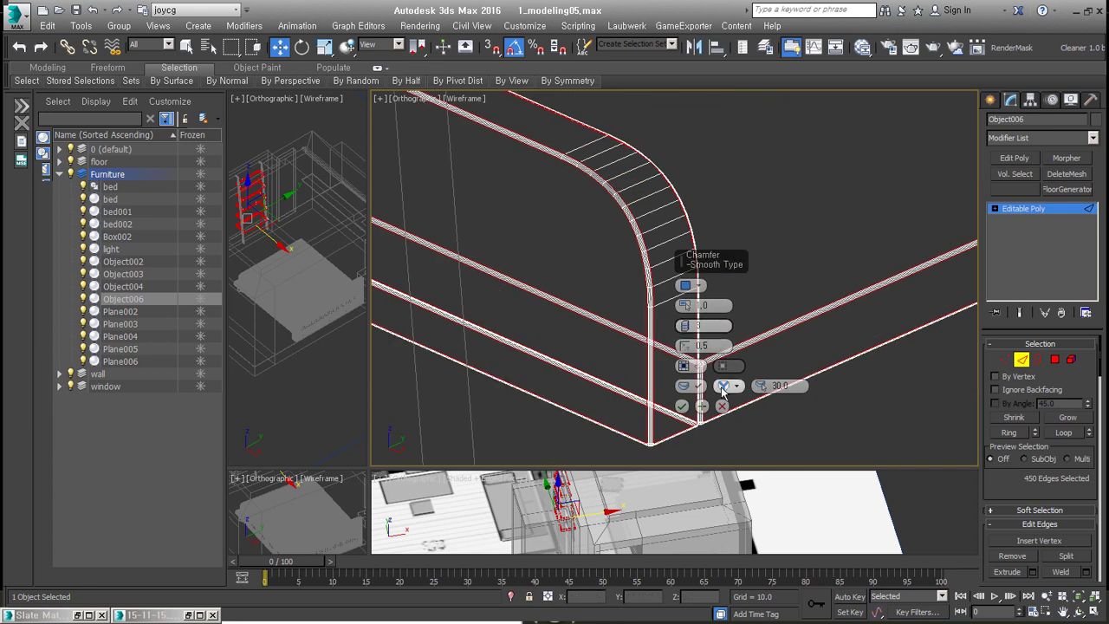
Clone a shelf board as new object Object007 and align it as a wall shelf.
{"action": "left_click_drag", "start_coordinate": [554, 243], "coordinate": [797, 303], "text": "shift"}
{"action": "left_click", "coordinate": [619, 317]}
{"action": "scroll", "coordinate": [606, 277], "scroll_direction": "down", "scroll_amount": 3}
{"action": "scroll", "coordinate": [520, 320], "scroll_direction": "up", "scroll_amount": 4}
{"action": "key", "text": "alt+a"}
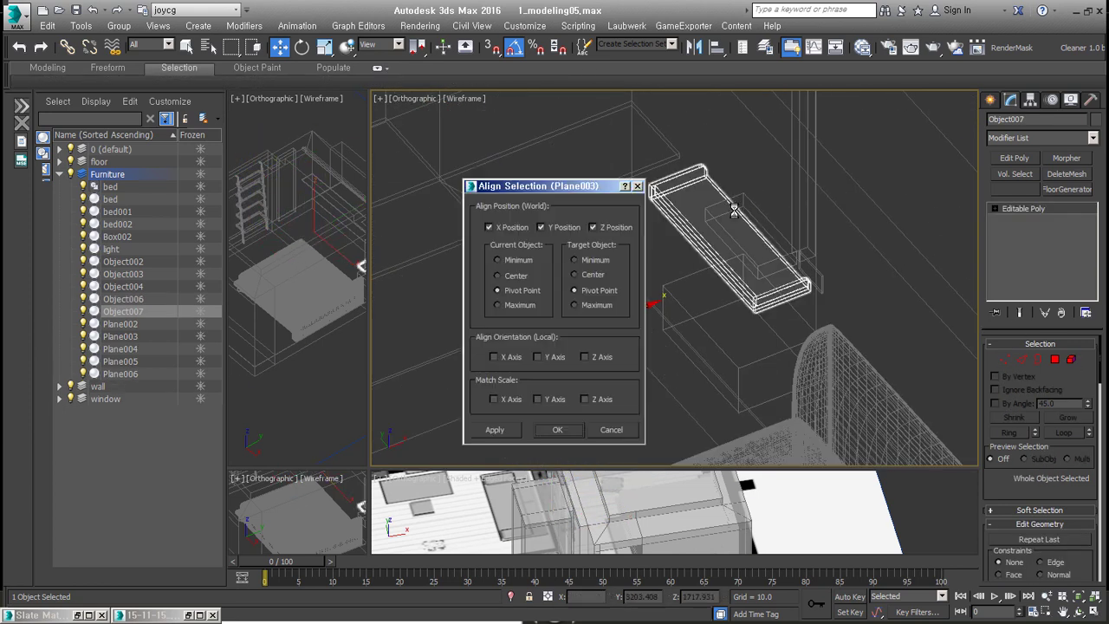
{"action": "left_click", "coordinate": [502, 426]}
Enter vertex editing on the copied shelf, then select the tall panel Box002.
{"action": "right_click", "coordinate": [761, 215]}
{"action": "left_click", "coordinate": [734, 180]}
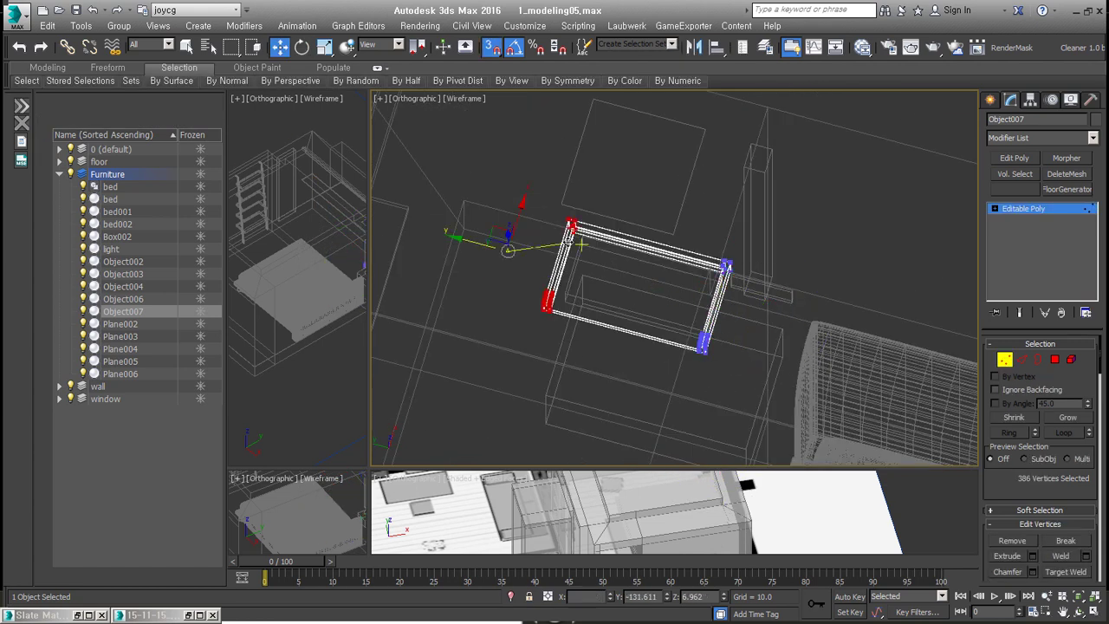
{"action": "middle_click_drag", "start_coordinate": [580, 246], "coordinate": [609, 383], "text": "alt"}
{"action": "scroll", "coordinate": [594, 369], "scroll_direction": "down", "scroll_amount": 3}
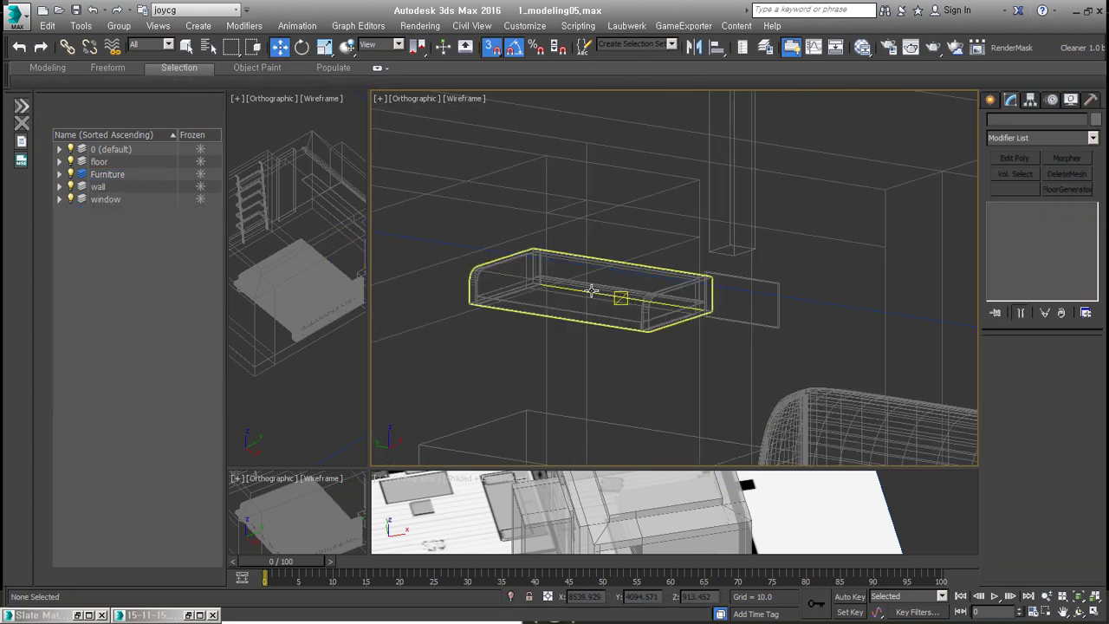
{"action": "left_click", "coordinate": [675, 260]}
{"action": "scroll", "coordinate": [690, 185], "scroll_direction": "up", "scroll_amount": 3}
{"action": "scroll", "coordinate": [675, 386], "scroll_direction": "down", "scroll_amount": 3}
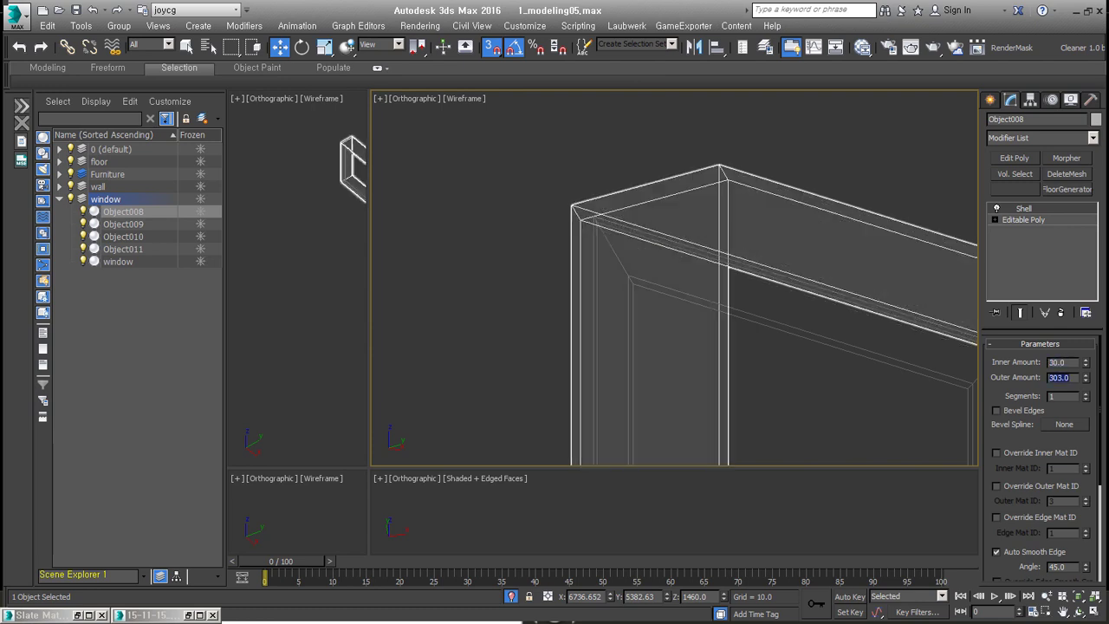
Select the window frame pieces and open the inner frame Object010's Shell settings.
{"action": "left_click", "coordinate": [602, 247]}
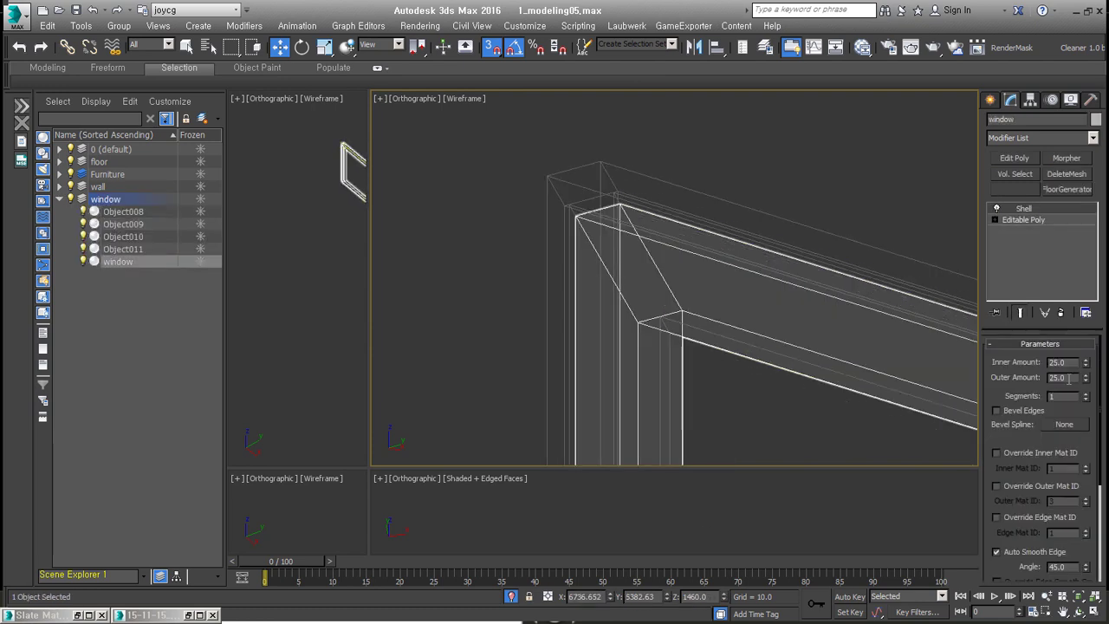
{"action": "left_click", "coordinate": [669, 390]}
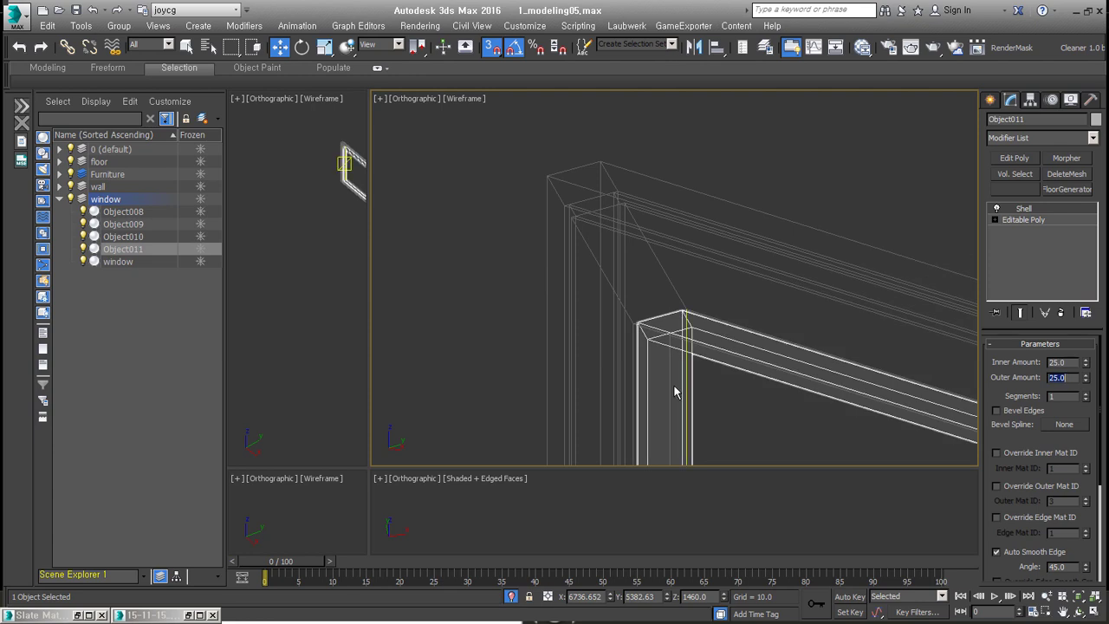
{"action": "scroll", "coordinate": [674, 230], "scroll_direction": "down", "scroll_amount": 3}
{"action": "left_click", "coordinate": [1086, 312]}
{"action": "left_click", "coordinate": [1051, 227]}
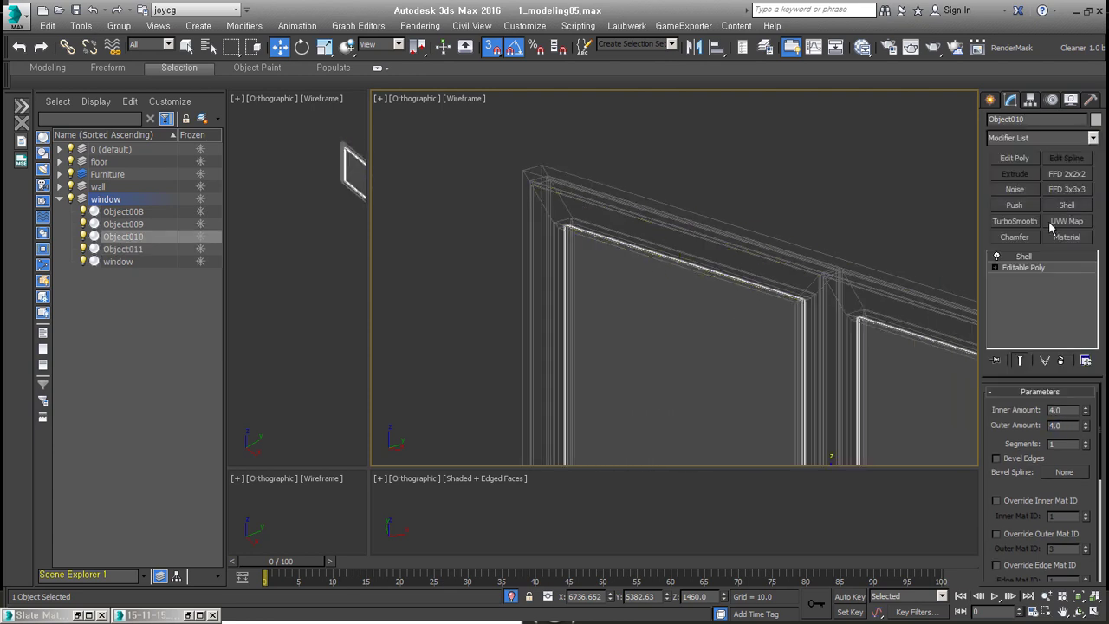
{"action": "middle_click_drag", "start_coordinate": [884, 378], "coordinate": [829, 334]}
{"action": "left_click", "coordinate": [1024, 268]}
{"action": "scroll", "coordinate": [1009, 474], "scroll_direction": "down", "scroll_amount": 5}
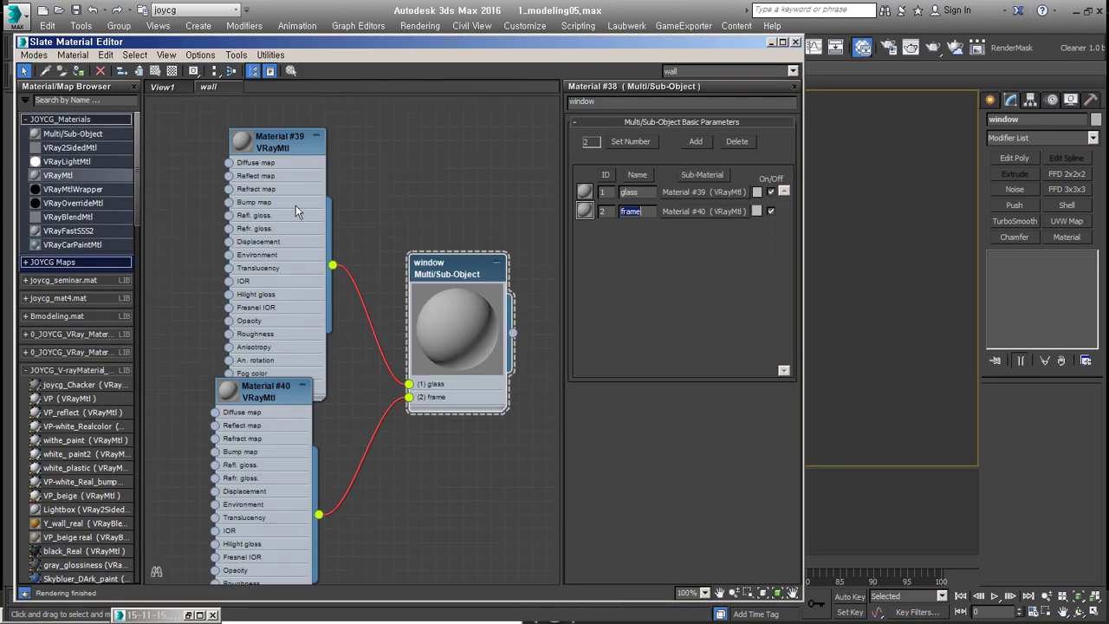
Hide unused node slots, make Material #40's frame dark and glossy (RGlossiness 0.75), then minimize the editor.
{"action": "right_click", "coordinate": [265, 194]}
{"action": "left_click", "coordinate": [366, 376]}
{"action": "type", "text": "0.8"}
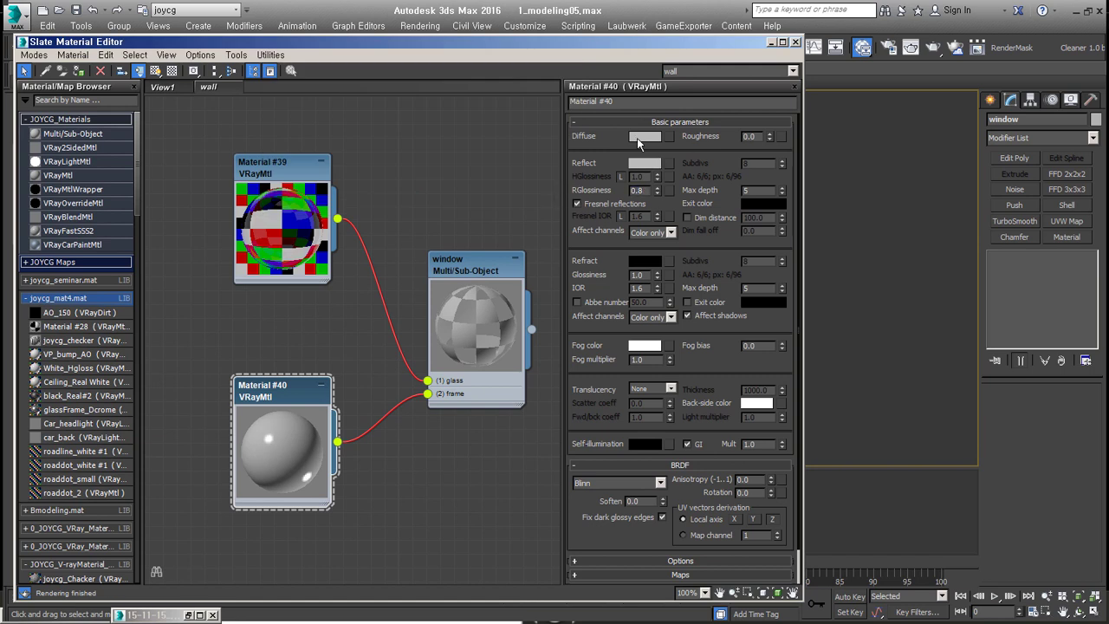
{"action": "left_click", "coordinate": [637, 138]}
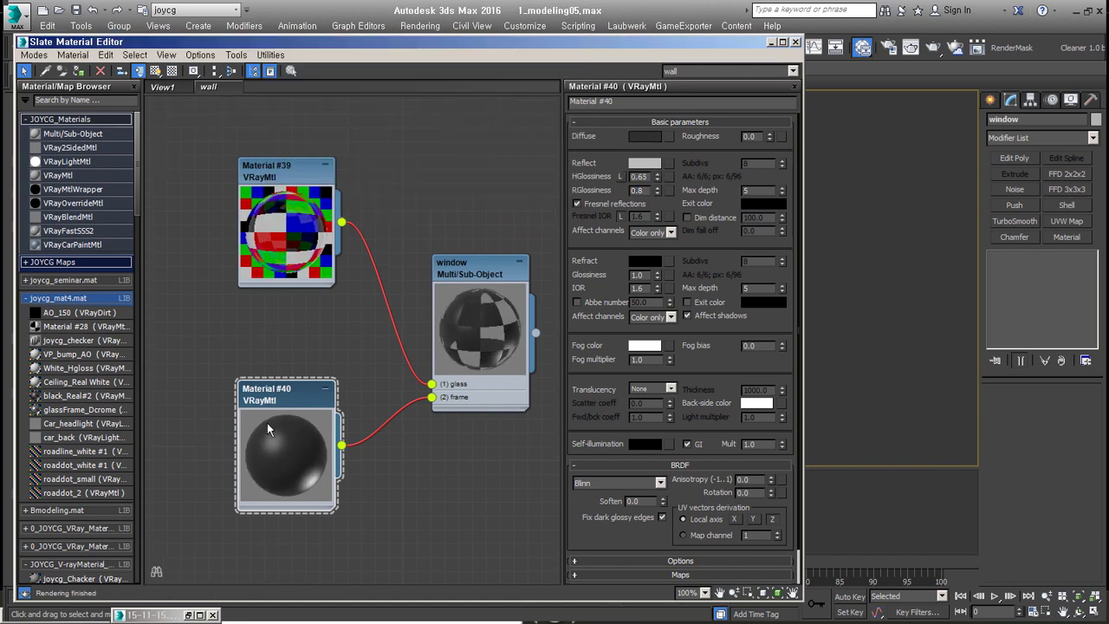
{"action": "scroll", "coordinate": [659, 472], "scroll_direction": "down", "scroll_amount": 2}
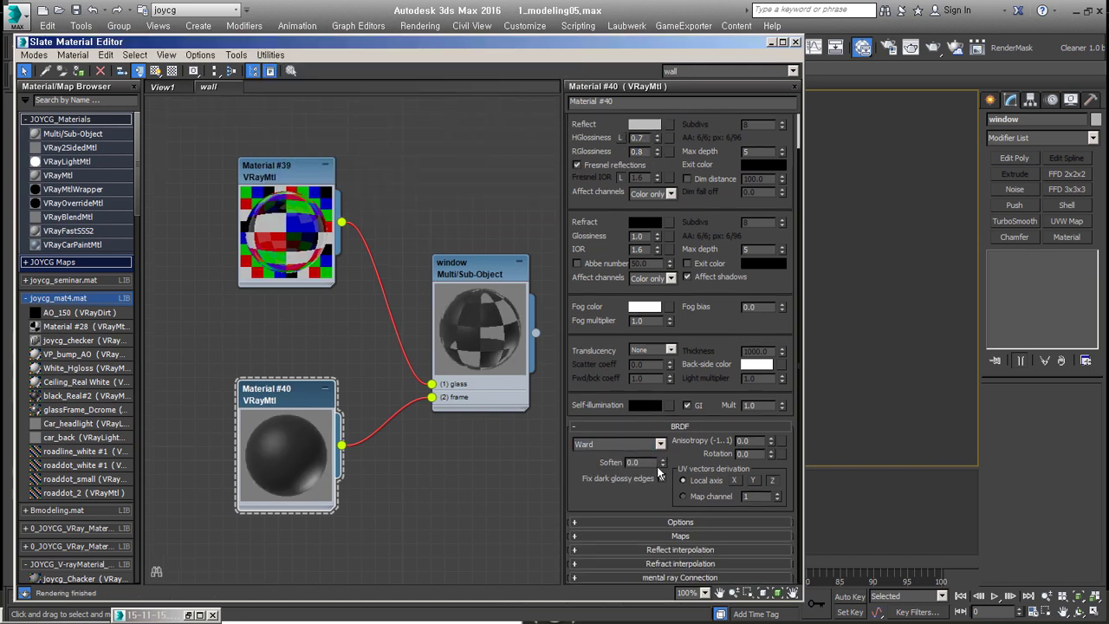
{"action": "left_click", "coordinate": [662, 427]}
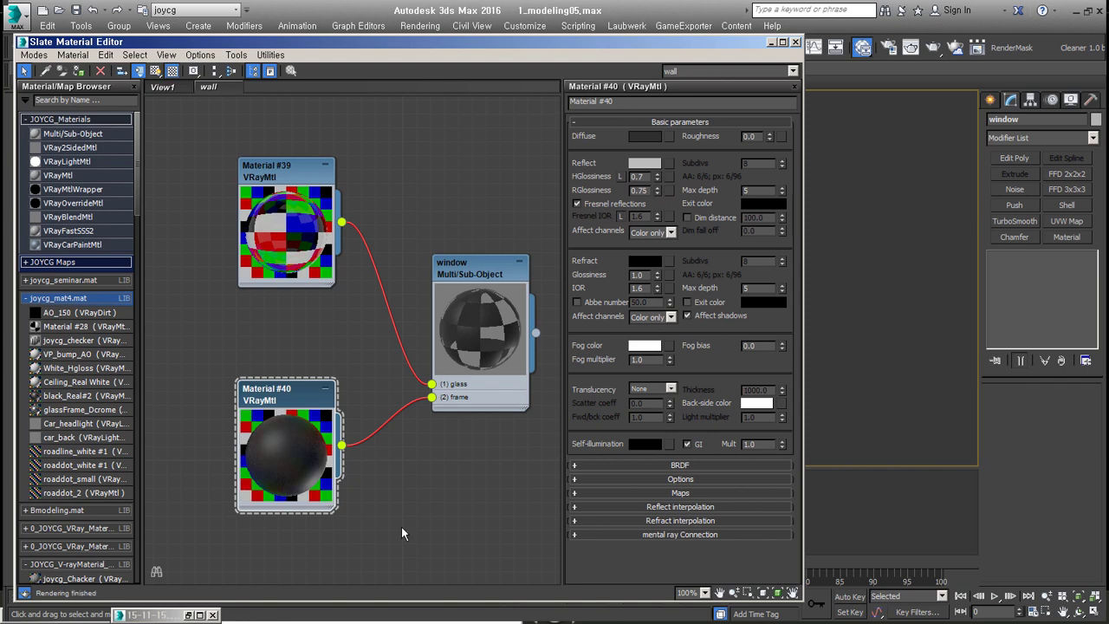
{"action": "left_click", "coordinate": [771, 41]}
Isolate the tall panel Box002 and switch the main view to Front.
{"action": "left_click", "coordinate": [623, 286]}
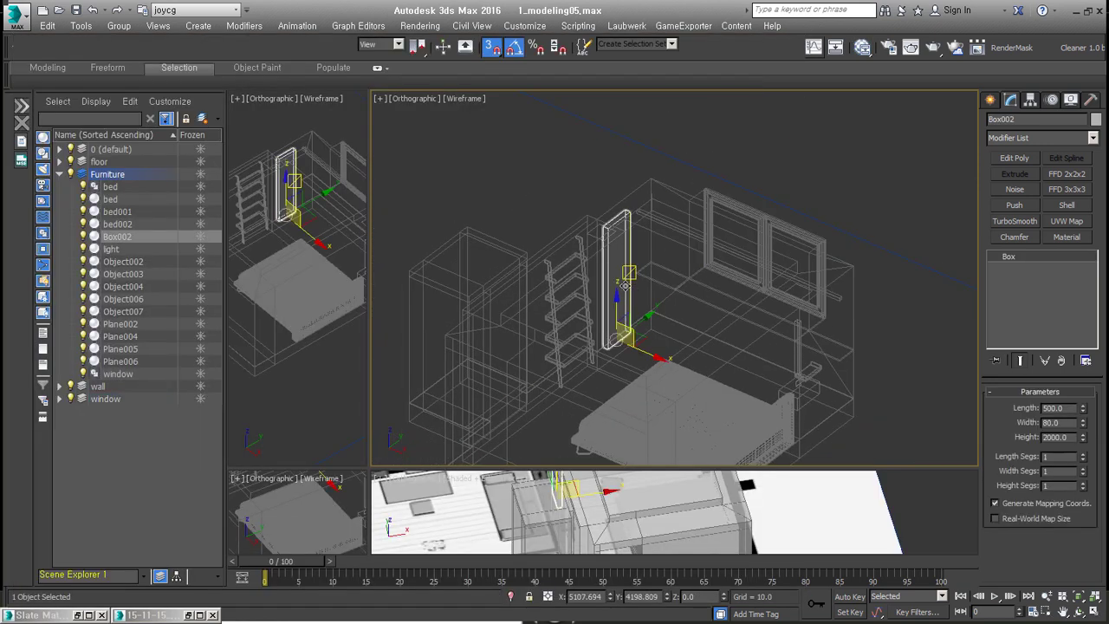
{"action": "key", "text": "alt+q"}
{"action": "key", "text": "l"}
{"action": "key", "text": "f"}
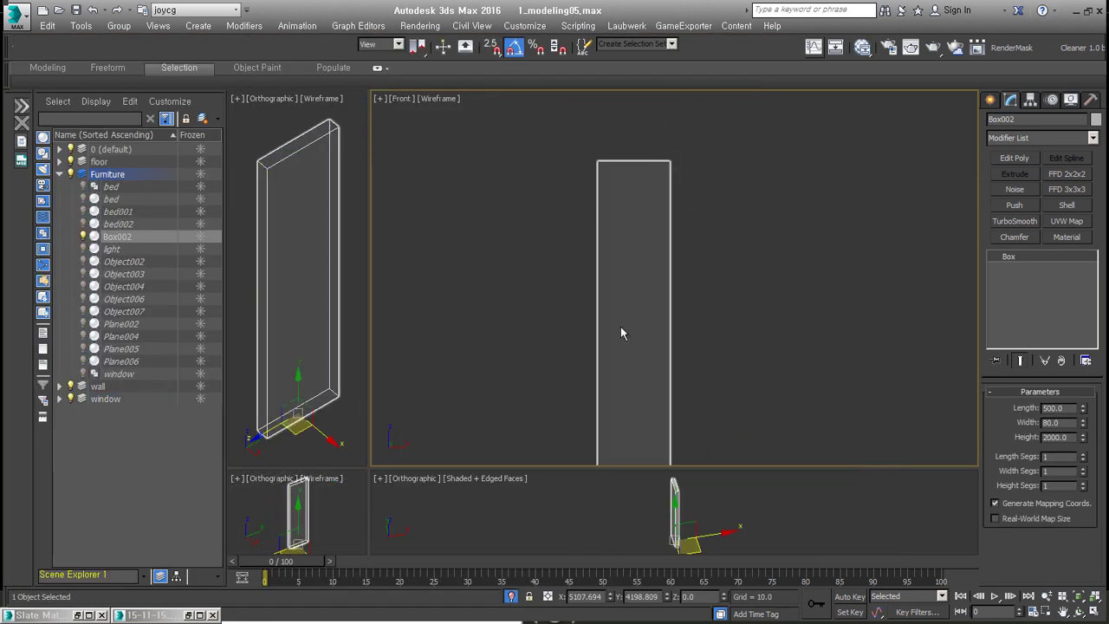
Draw a circle near the top of the panel and convert it to Editable Poly.
{"action": "left_click", "coordinate": [990, 100]}
{"action": "left_click_drag", "start_coordinate": [644, 219], "coordinate": [640, 145]}
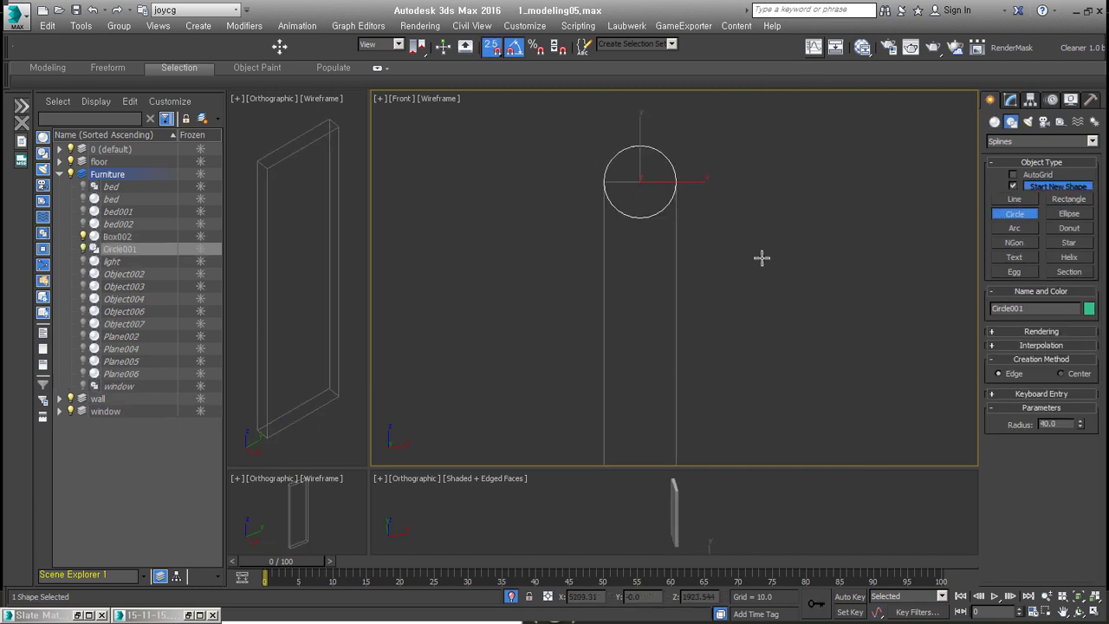
{"action": "left_click", "coordinate": [1011, 99]}
{"action": "right_click", "coordinate": [1088, 407]}
{"action": "left_click", "coordinate": [1039, 512]}
Add a Shell modifier to the circle and set its thickness.
{"action": "right_click", "coordinate": [601, 240]}
{"action": "left_click", "coordinate": [529, 315]}
{"action": "key", "text": "4"}
{"action": "left_click", "coordinate": [626, 281]}
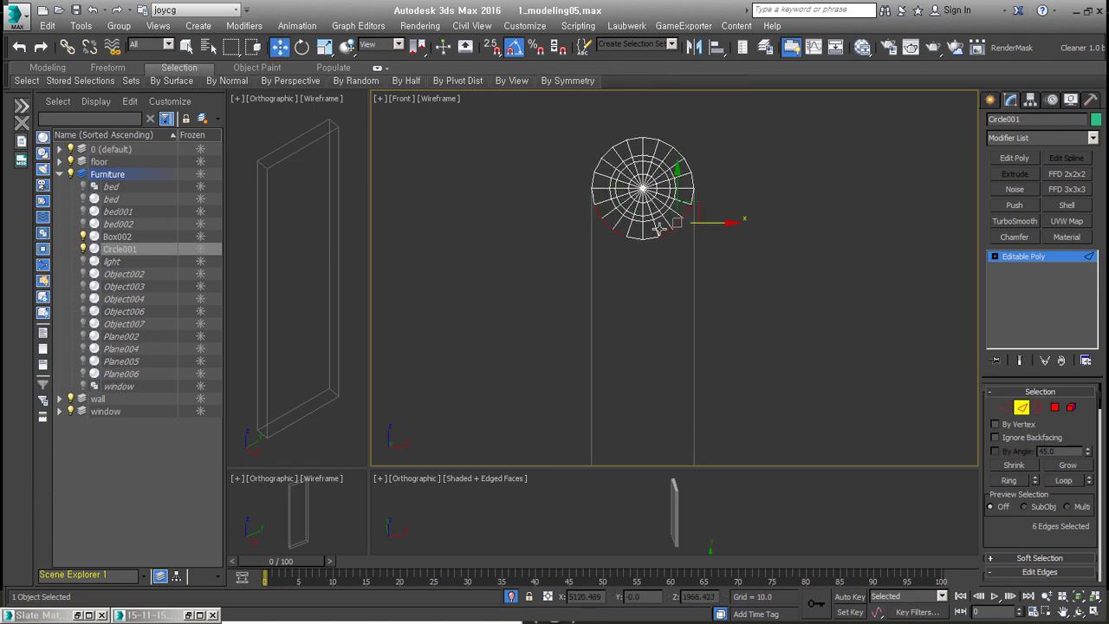
{"action": "left_click", "coordinate": [1071, 433]}
{"action": "left_click", "coordinate": [1066, 204]}
Collapse the shelled circle into editable geometry and inspect it shaded with edges.
{"action": "middle_click_drag", "start_coordinate": [659, 286], "coordinate": [713, 304], "text": "alt"}
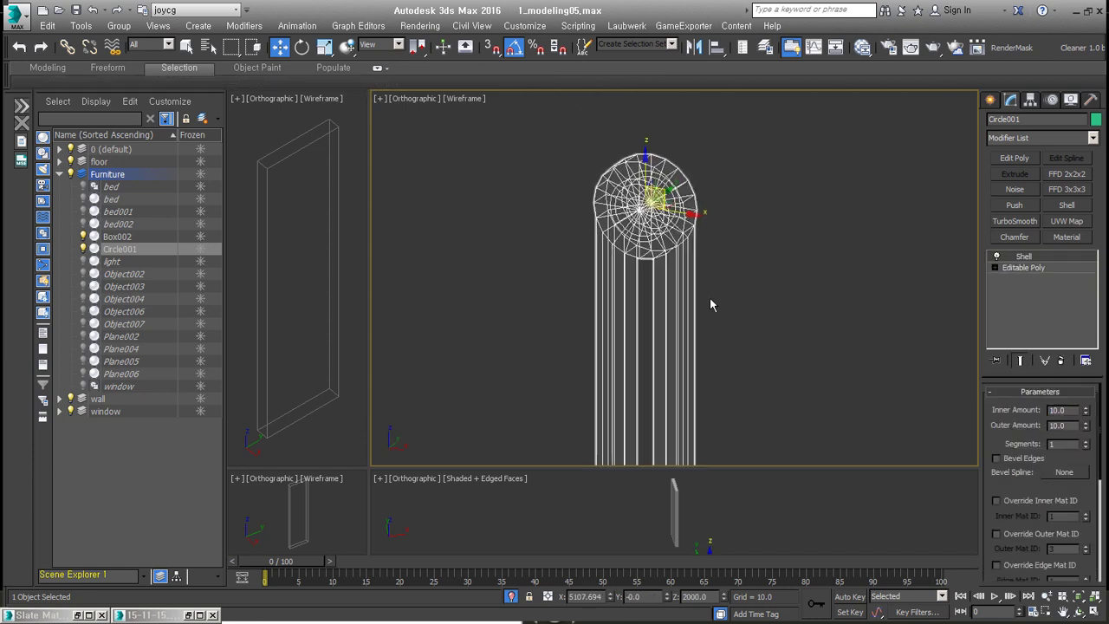
{"action": "key", "text": "F3"}
{"action": "key", "text": "1"}
{"action": "right_click", "coordinate": [545, 260]}
{"action": "left_click", "coordinate": [508, 303]}
{"action": "middle_click_drag", "start_coordinate": [508, 303], "coordinate": [874, 410], "text": "alt"}
{"action": "key", "text": "4"}
{"action": "scroll", "coordinate": [662, 269], "scroll_direction": "down", "scroll_amount": 5}
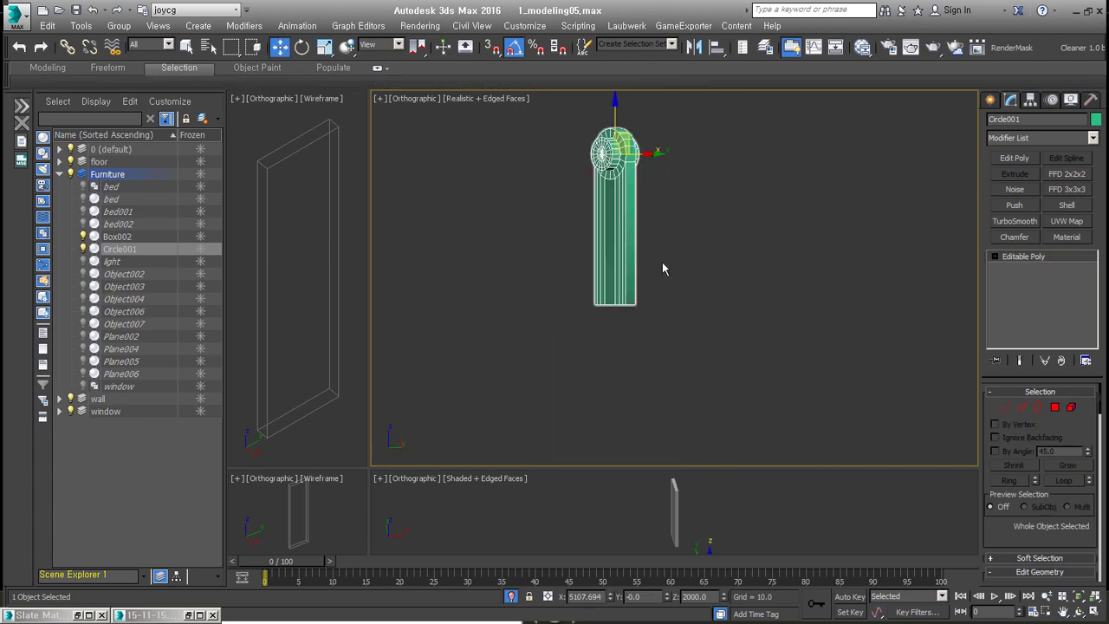
{"action": "scroll", "coordinate": [642, 248], "scroll_direction": "up", "scroll_amount": 5}
Scale the circular cap polygons, then add a Clone modifier with a Y offset of 14.3.
{"action": "key", "text": "4"}
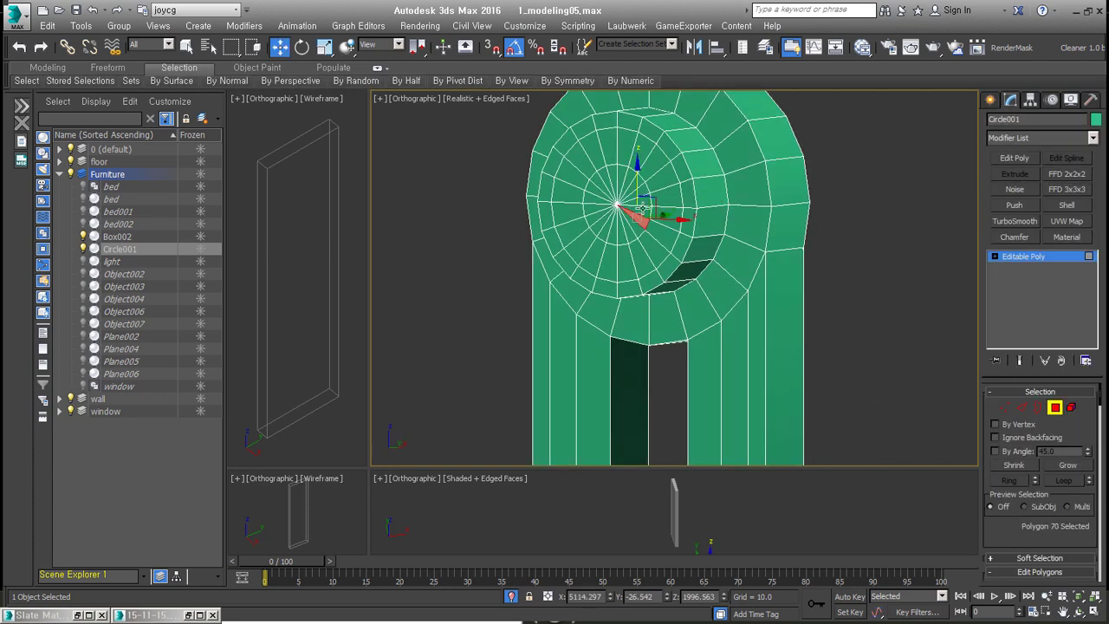
{"action": "middle_click_drag", "start_coordinate": [769, 257], "coordinate": [555, 260], "text": "alt"}
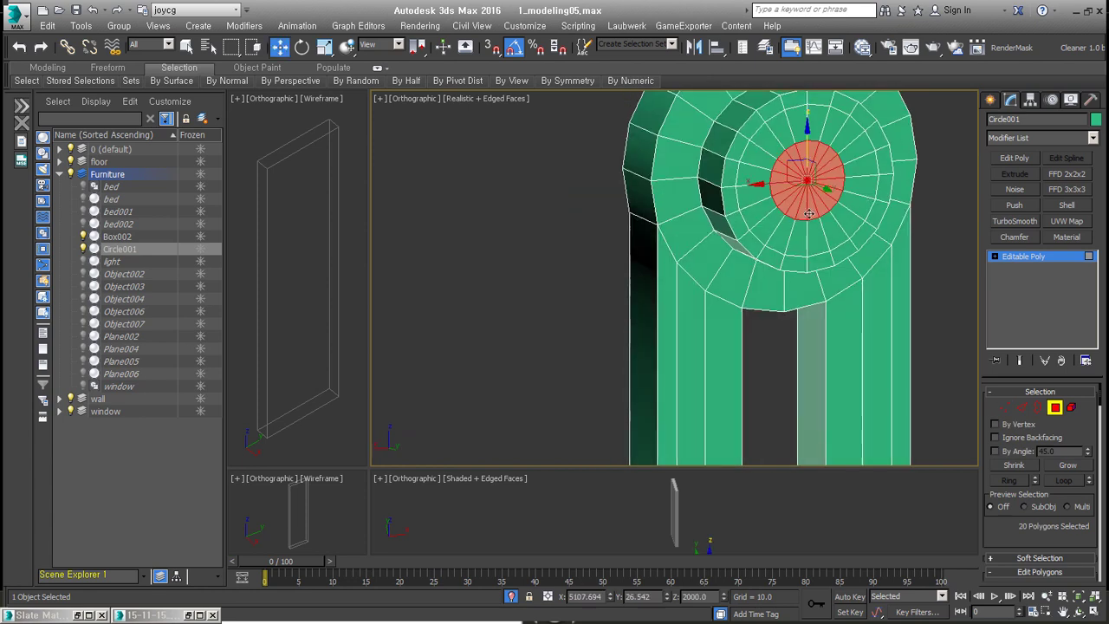
{"action": "scroll", "coordinate": [802, 156], "scroll_direction": "up", "scroll_amount": 3}
{"action": "key", "text": "r"}
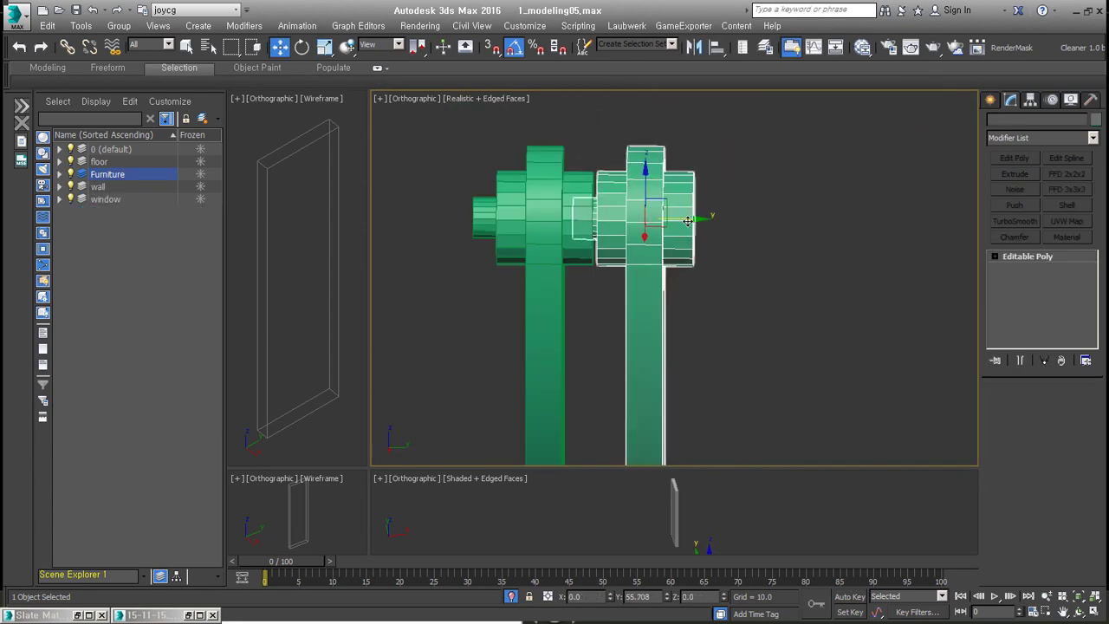
{"action": "left_click_drag", "start_coordinate": [1097, 258], "coordinate": [1086, 559]}
{"action": "left_click_drag", "start_coordinate": [1094, 504], "coordinate": [1093, 260]}
{"action": "left_click", "coordinate": [1014, 381]}
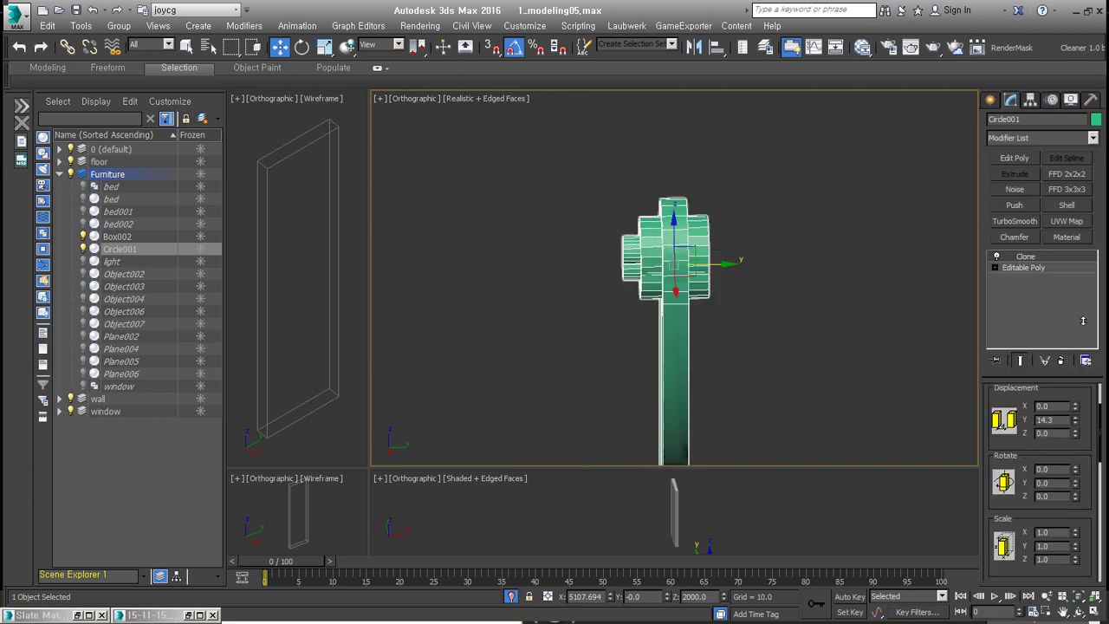